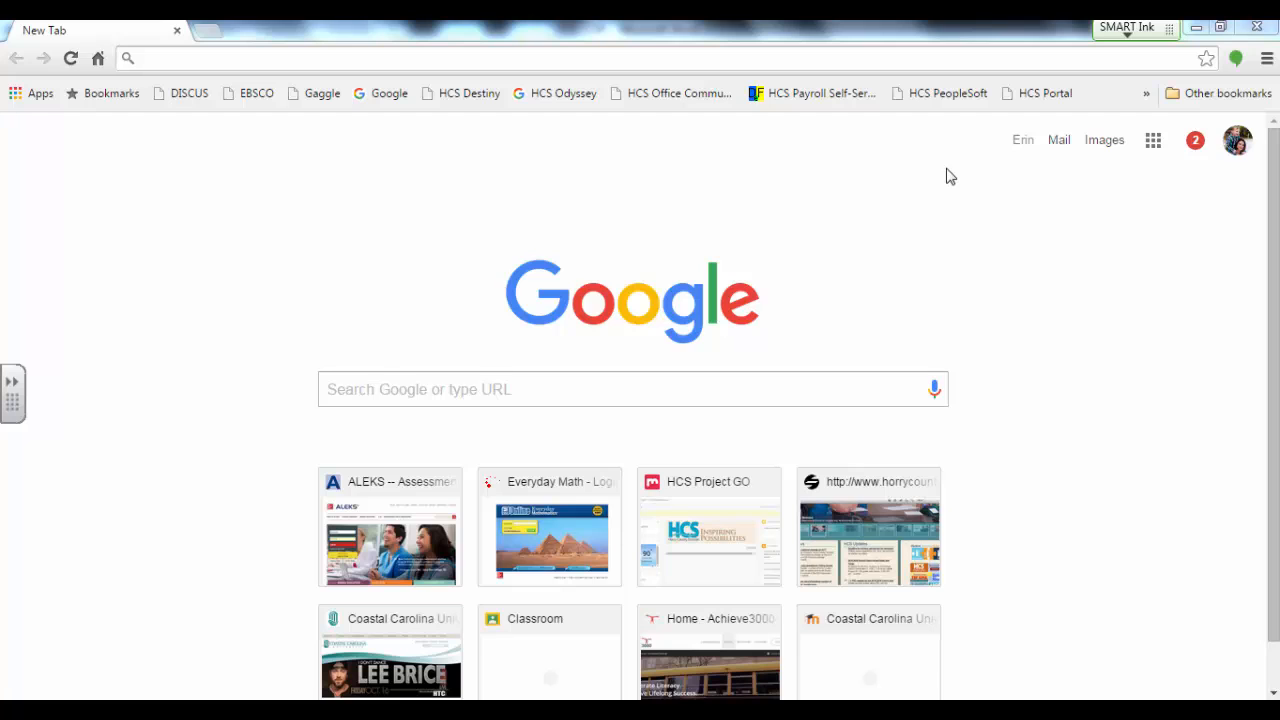
Step: Go to classroom.google.com to show the list of classes
{"action": "left_click", "coordinate": [857, 63]}
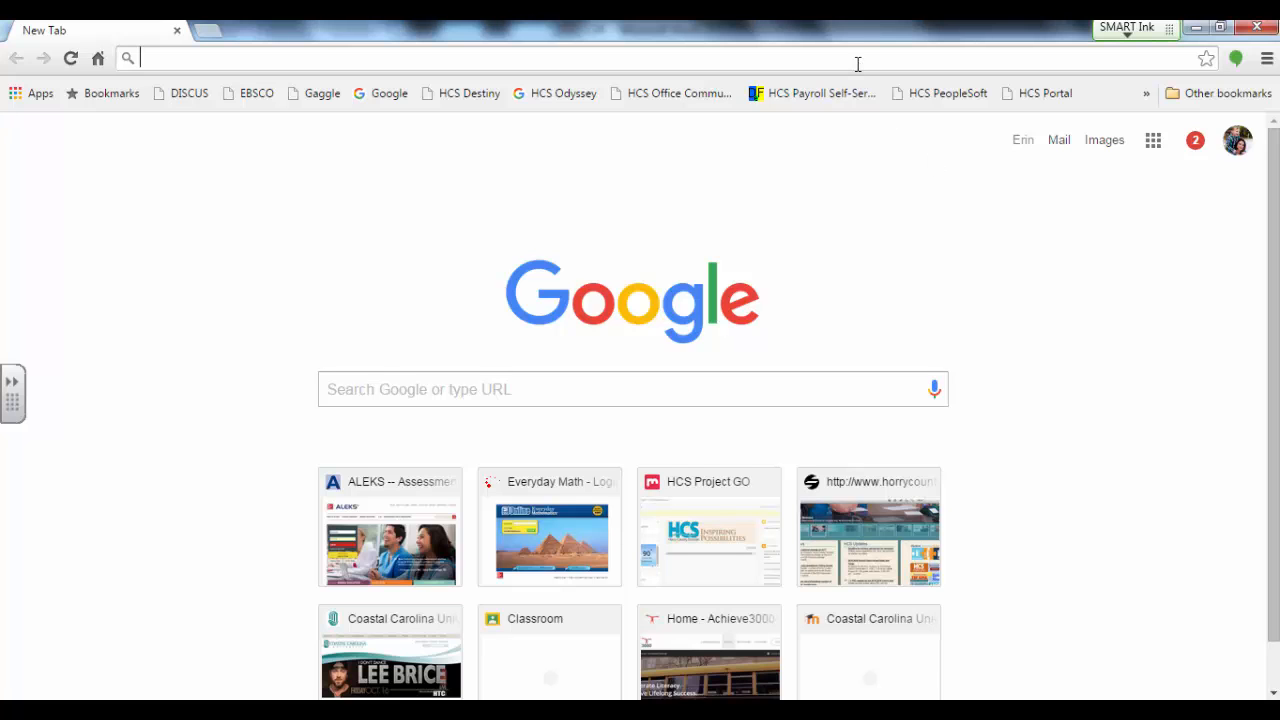
{"action": "type", "text": "www"}
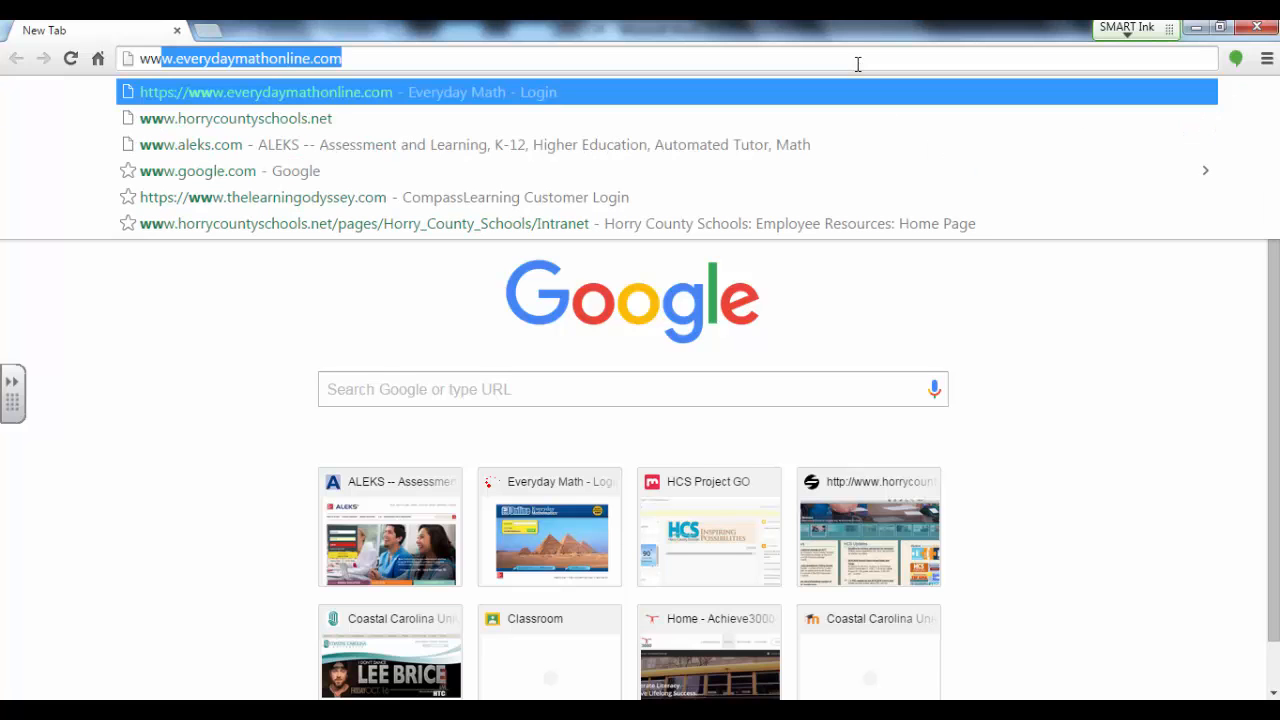
{"action": "key", "text": "BackSpace"}
{"action": "key", "text": "BackSpace"}
{"action": "key", "text": "BackSpace"}
{"action": "key", "text": "BackSpace"}
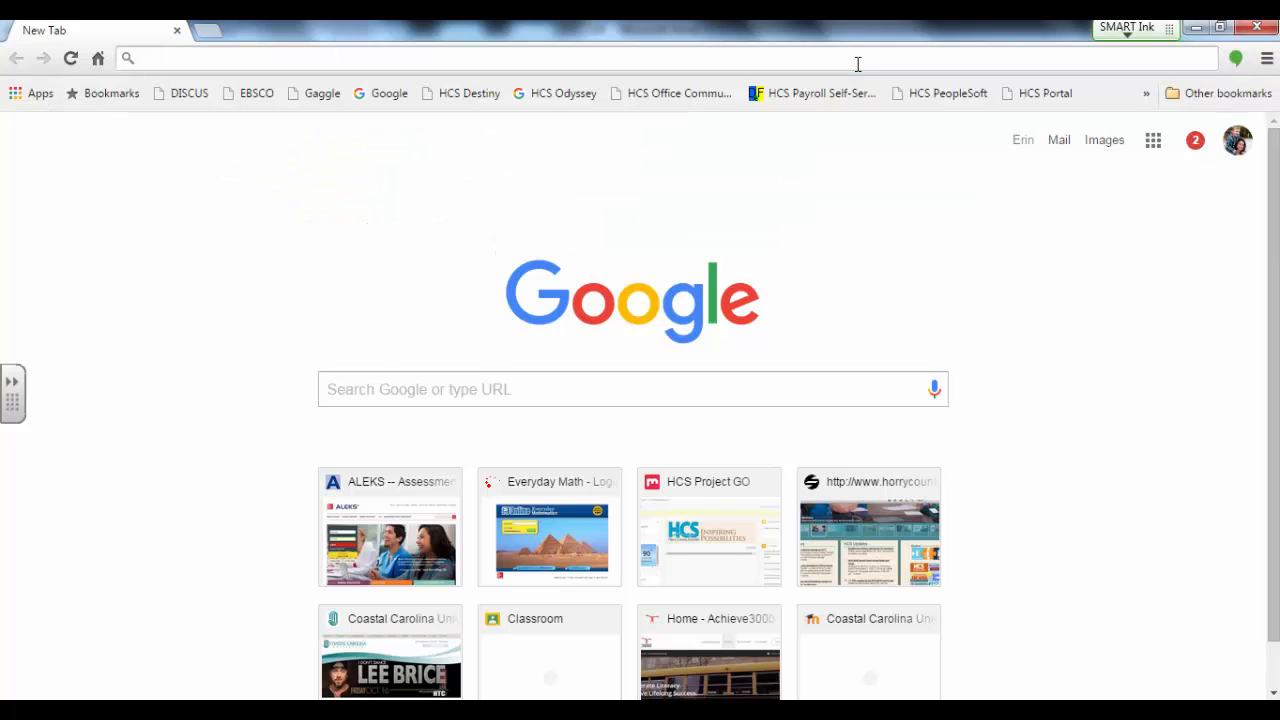
{"action": "type", "text": "classroom.google.com"}
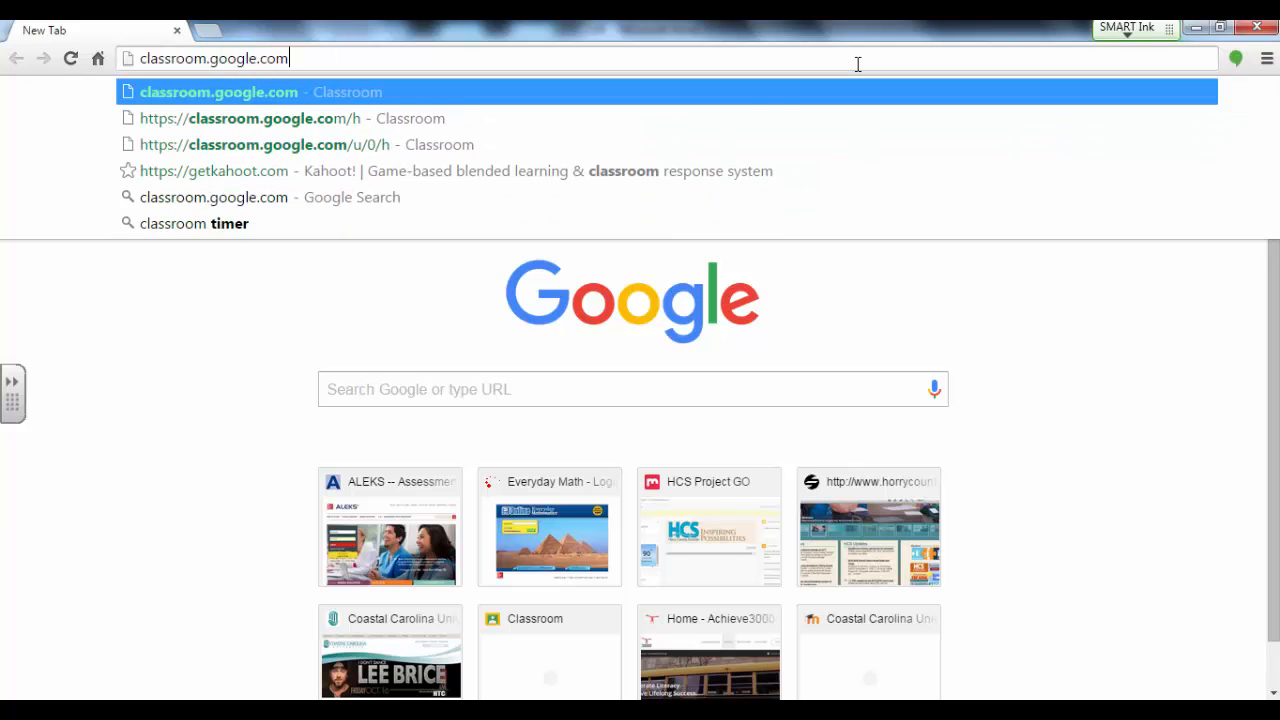
{"action": "key", "text": "Return"}
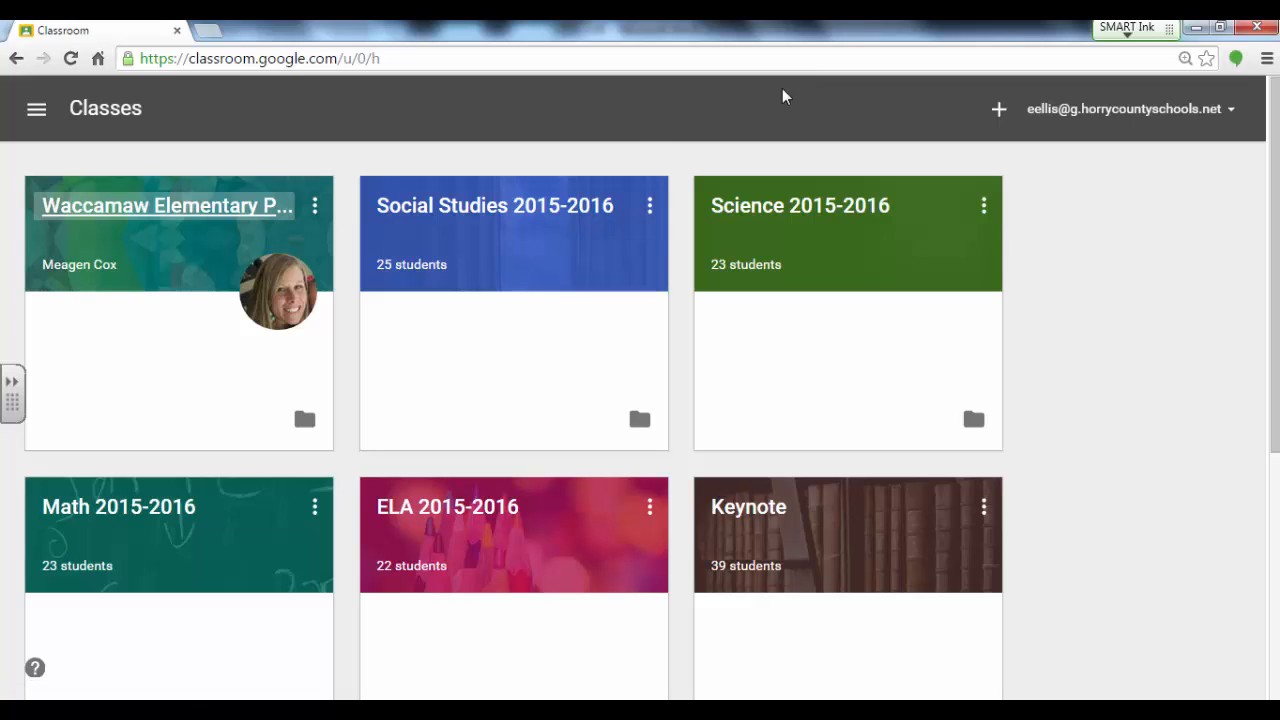
Step: In the Social Studies 2015-2016 class, start a new assignment titled Reconstruction
{"action": "left_click", "coordinate": [546, 210]}
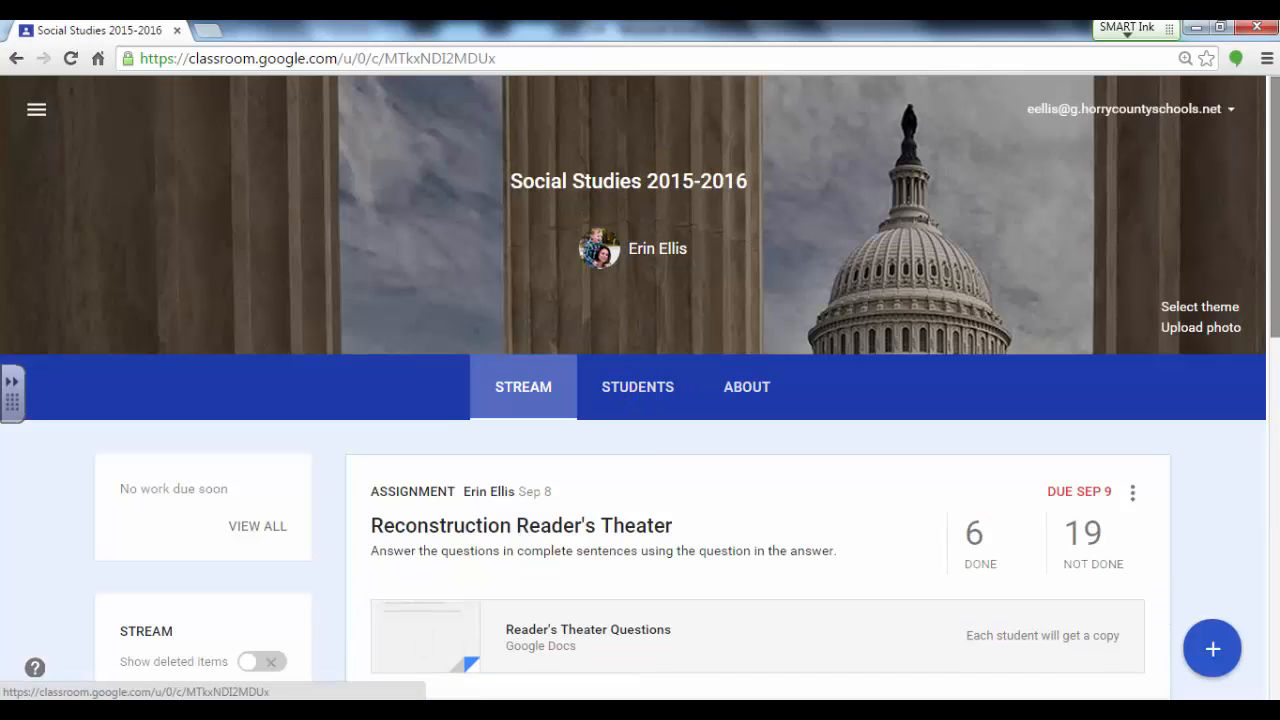
{"action": "left_click", "coordinate": [1210, 665]}
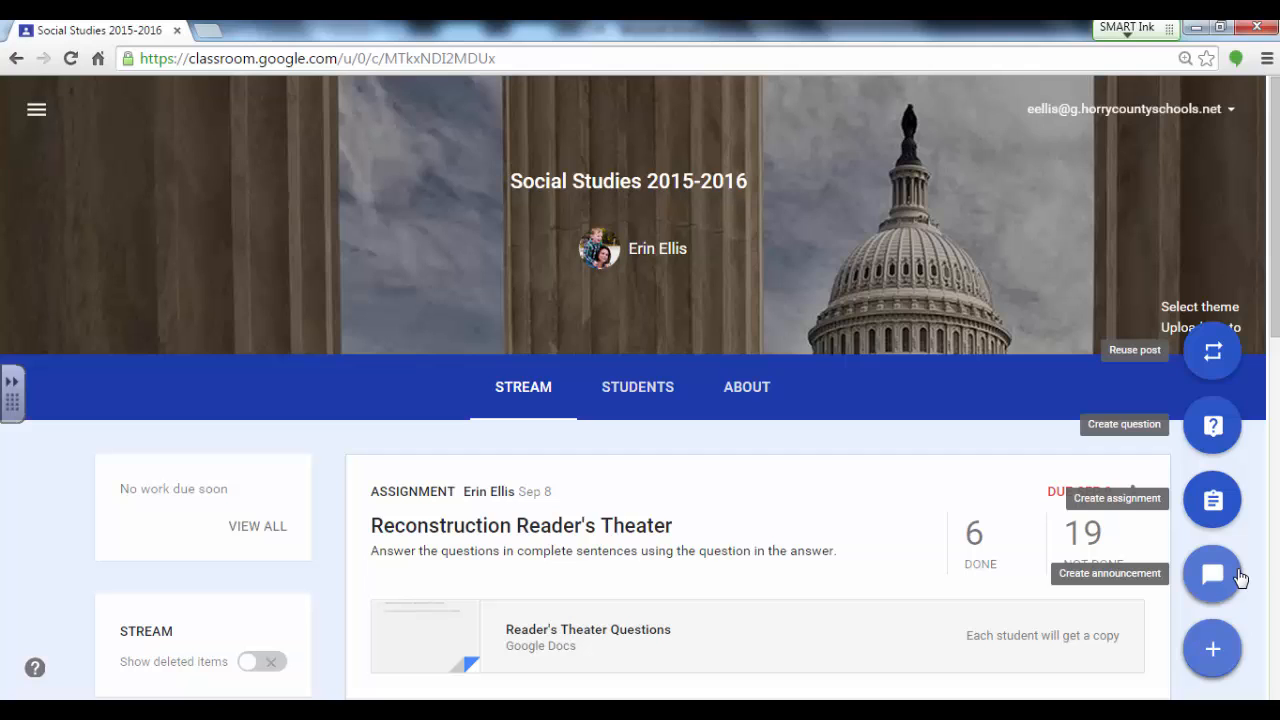
{"action": "left_click", "coordinate": [1213, 498]}
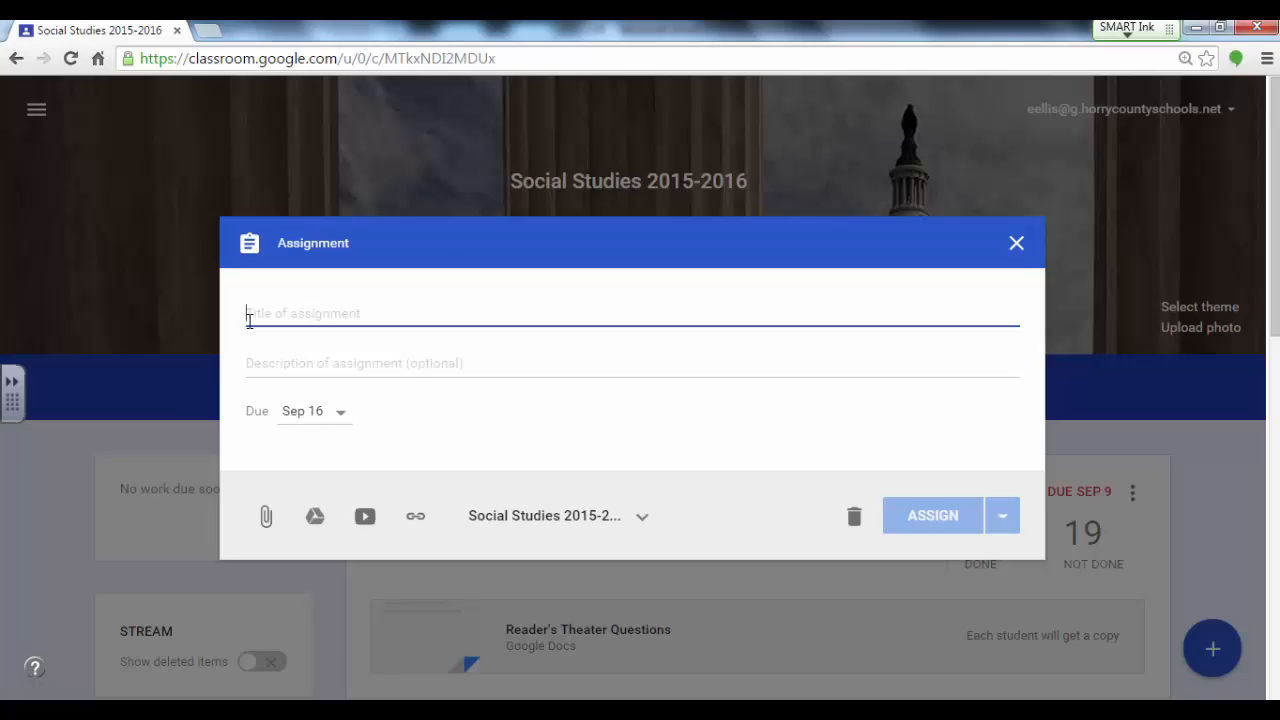
{"action": "type", "text": "Reconstruction"}
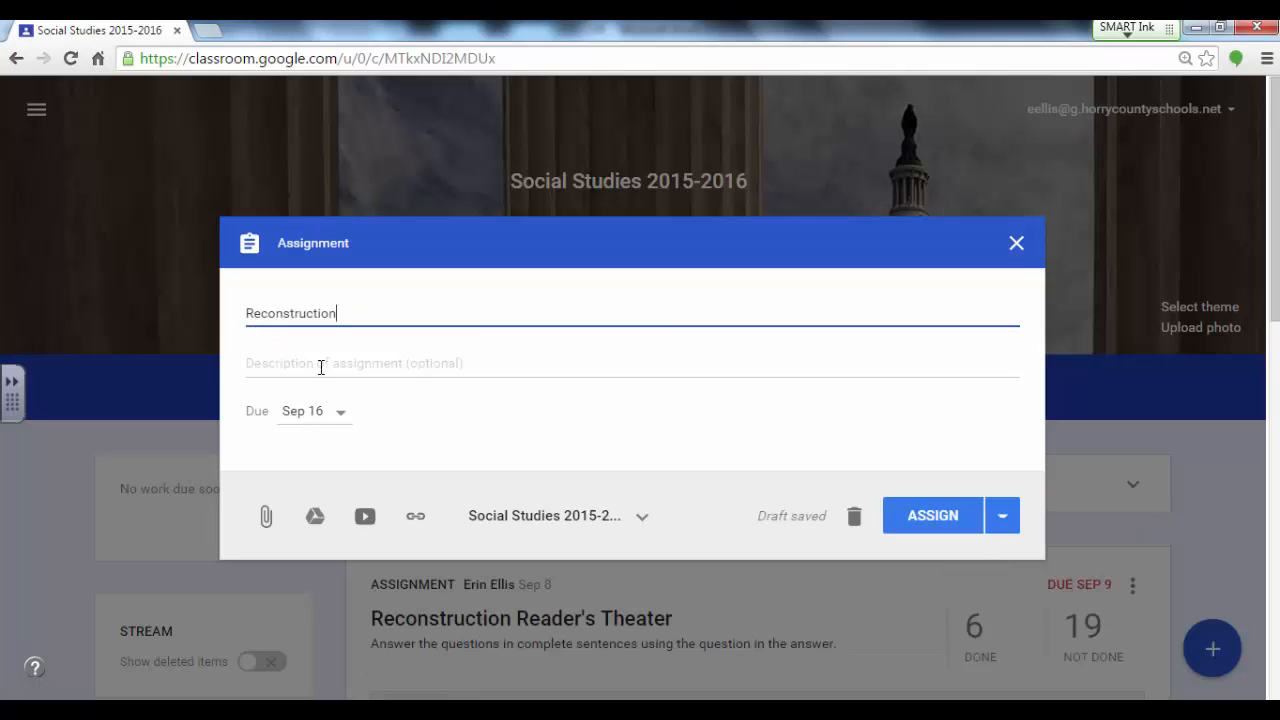
Step: Examine the assignment's class selection and its link, YouTube, Google Drive and file upload options without attaching anything
{"action": "left_click", "coordinate": [637, 519]}
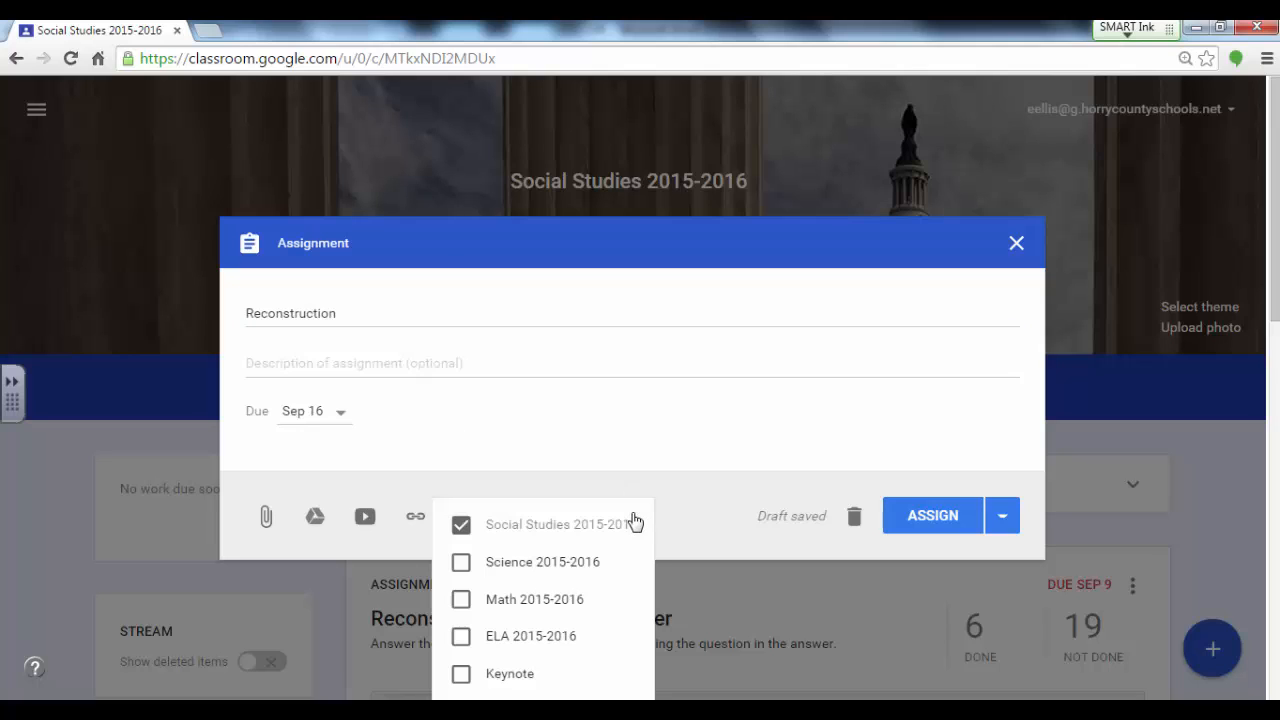
{"action": "left_click", "coordinate": [631, 506]}
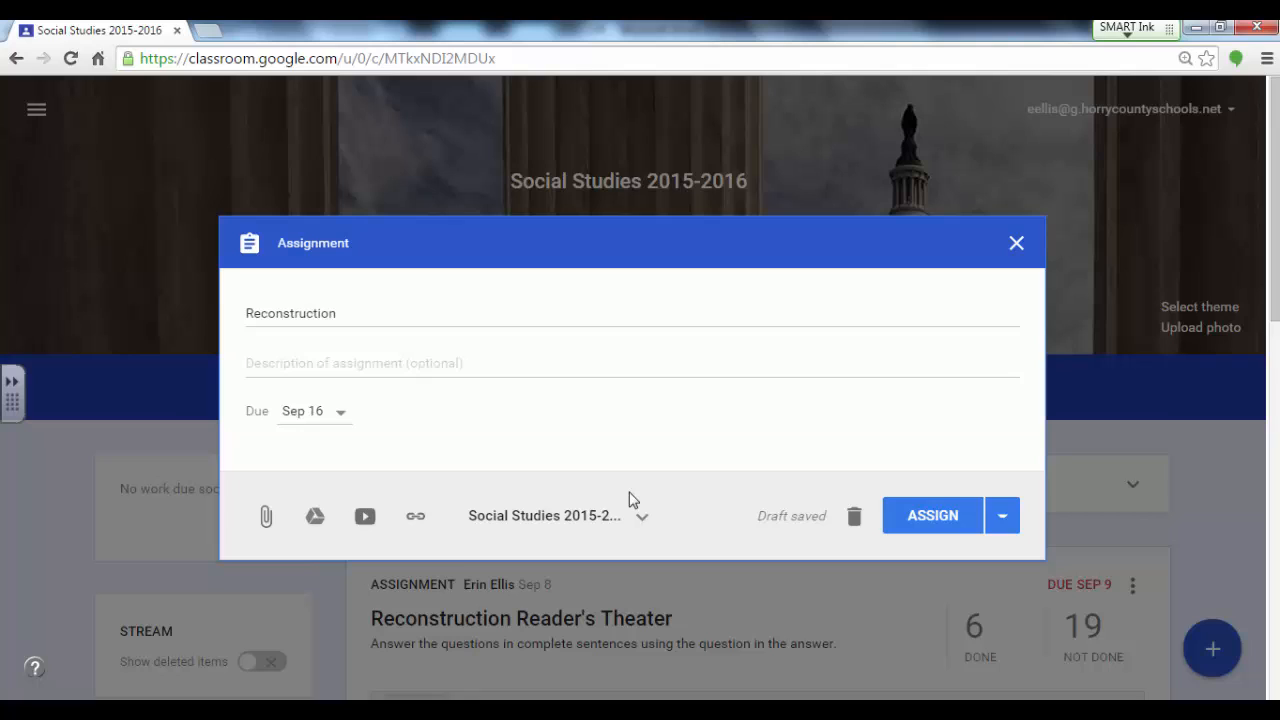
{"action": "left_click", "coordinate": [418, 518]}
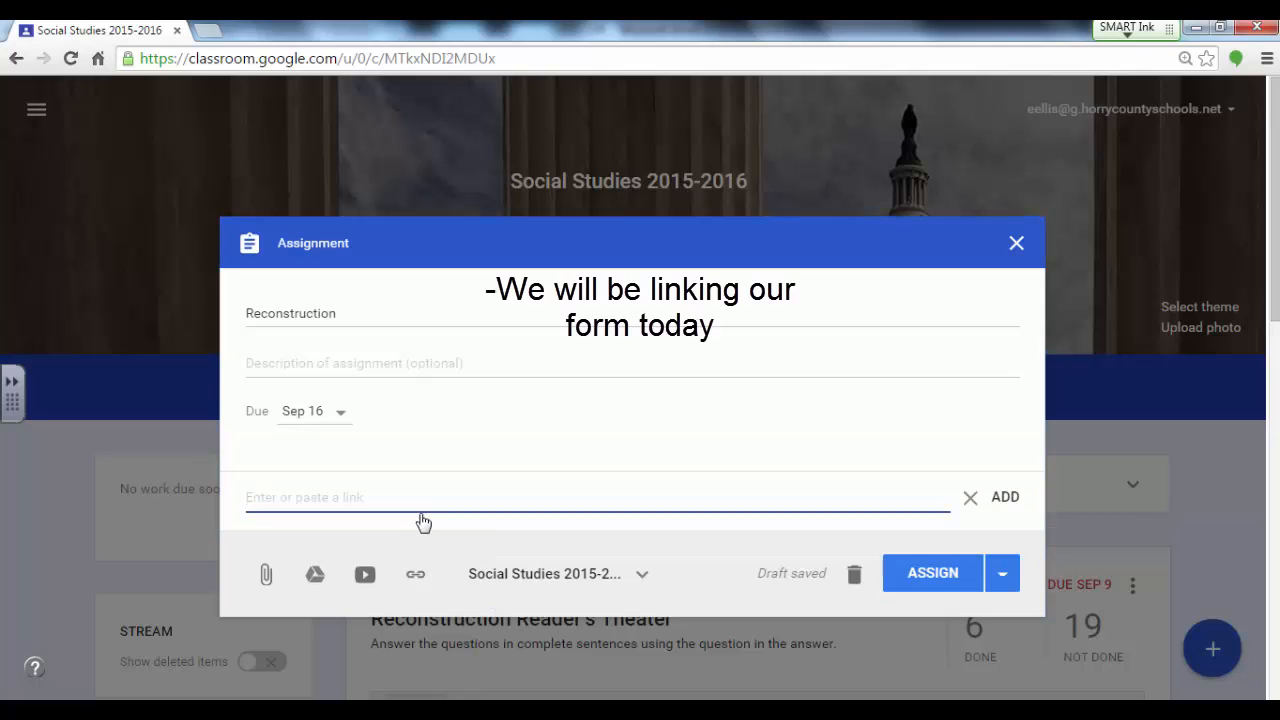
{"action": "left_click", "coordinate": [365, 579]}
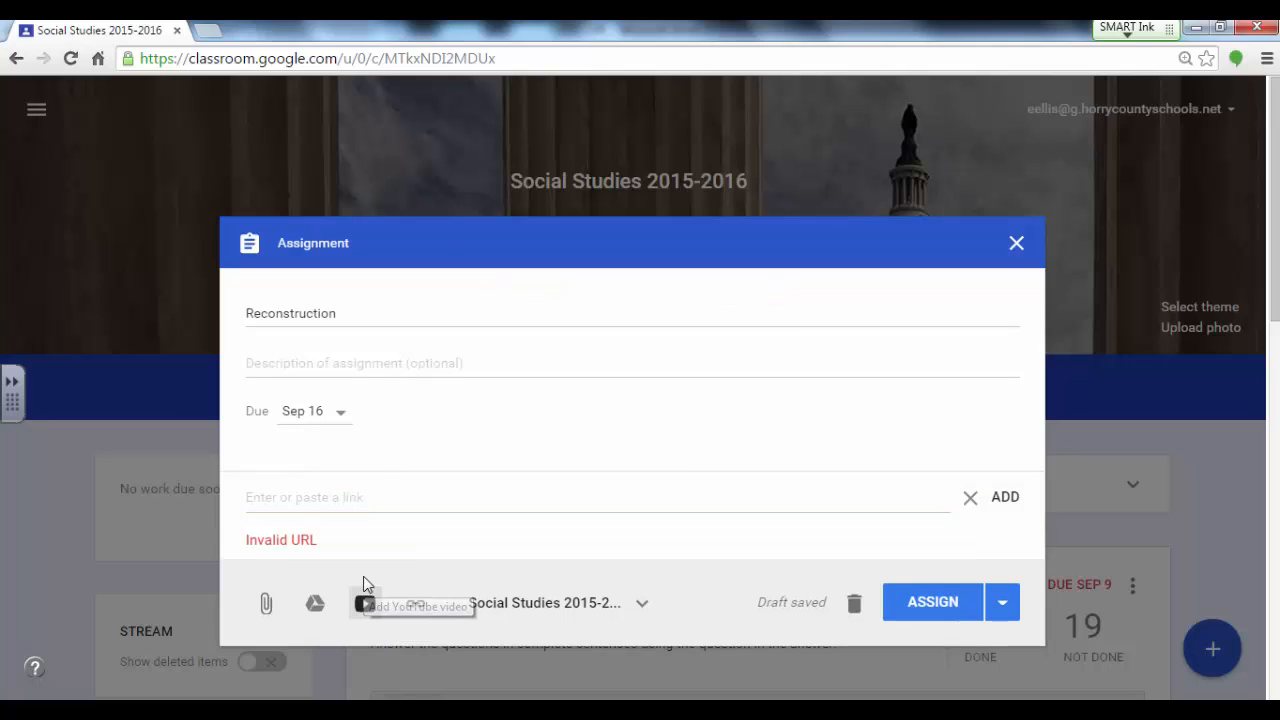
{"action": "left_click", "coordinate": [315, 606]}
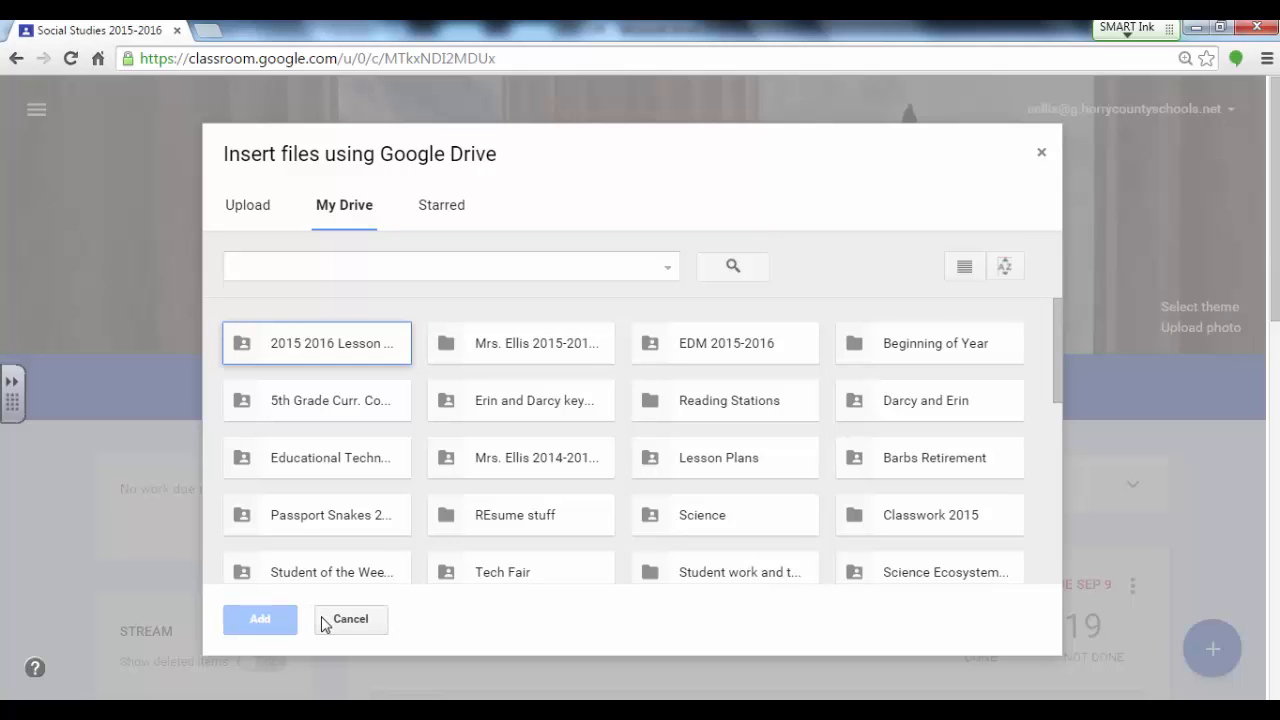
{"action": "left_click", "coordinate": [323, 620]}
{"action": "left_click", "coordinate": [265, 604]}
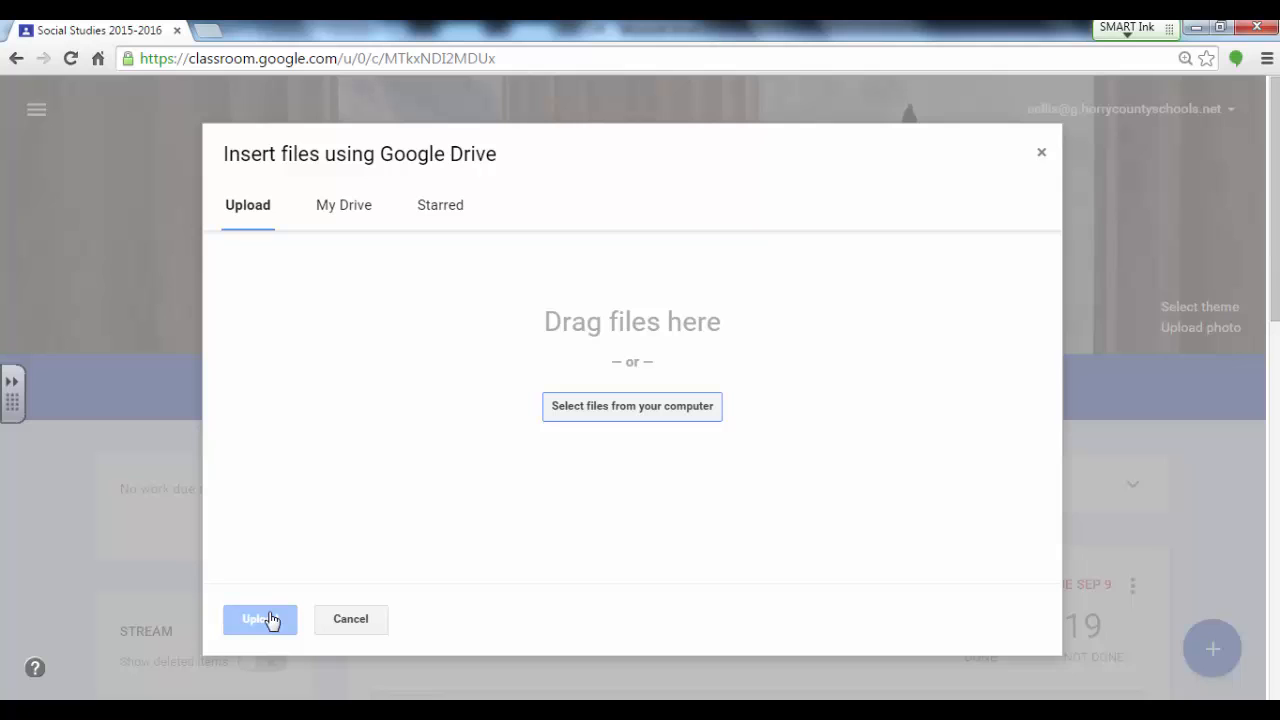
{"action": "left_click", "coordinate": [345, 632]}
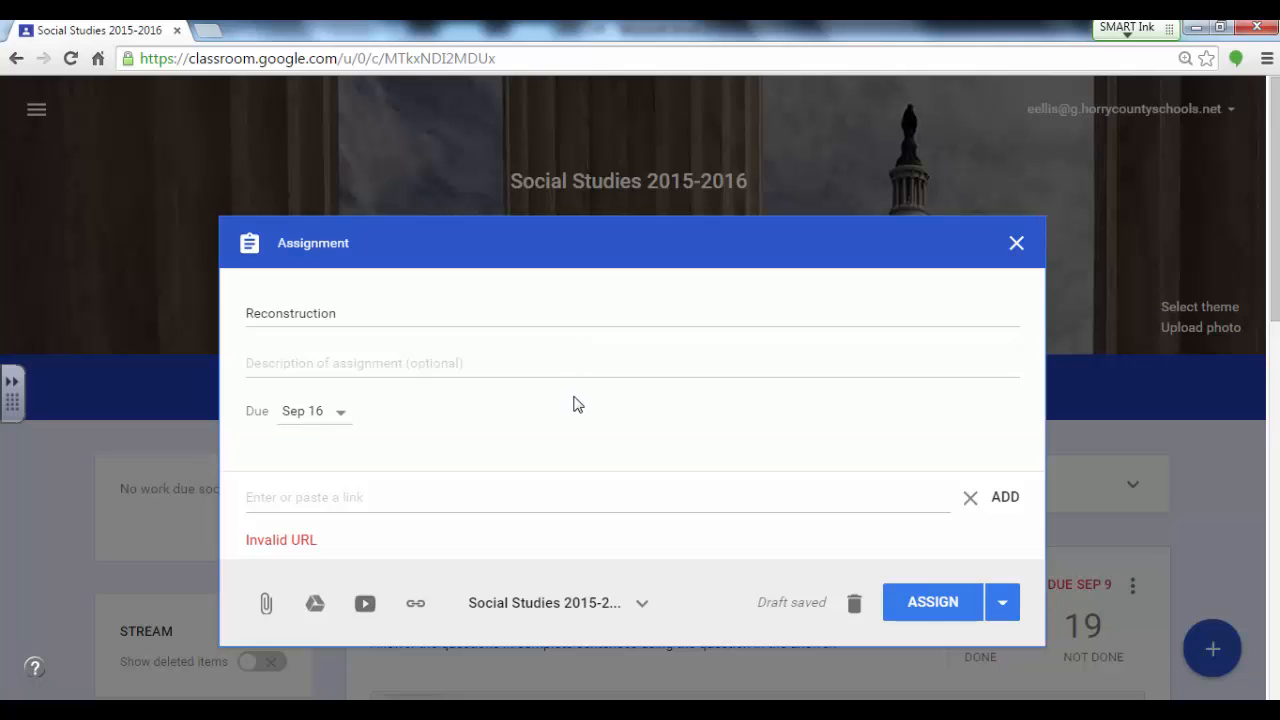
Step: Open Google Drive in a new browser tab and go to the Social Studies folder inside the teacher's 2015-2016 folder
{"action": "left_click", "coordinate": [212, 32]}
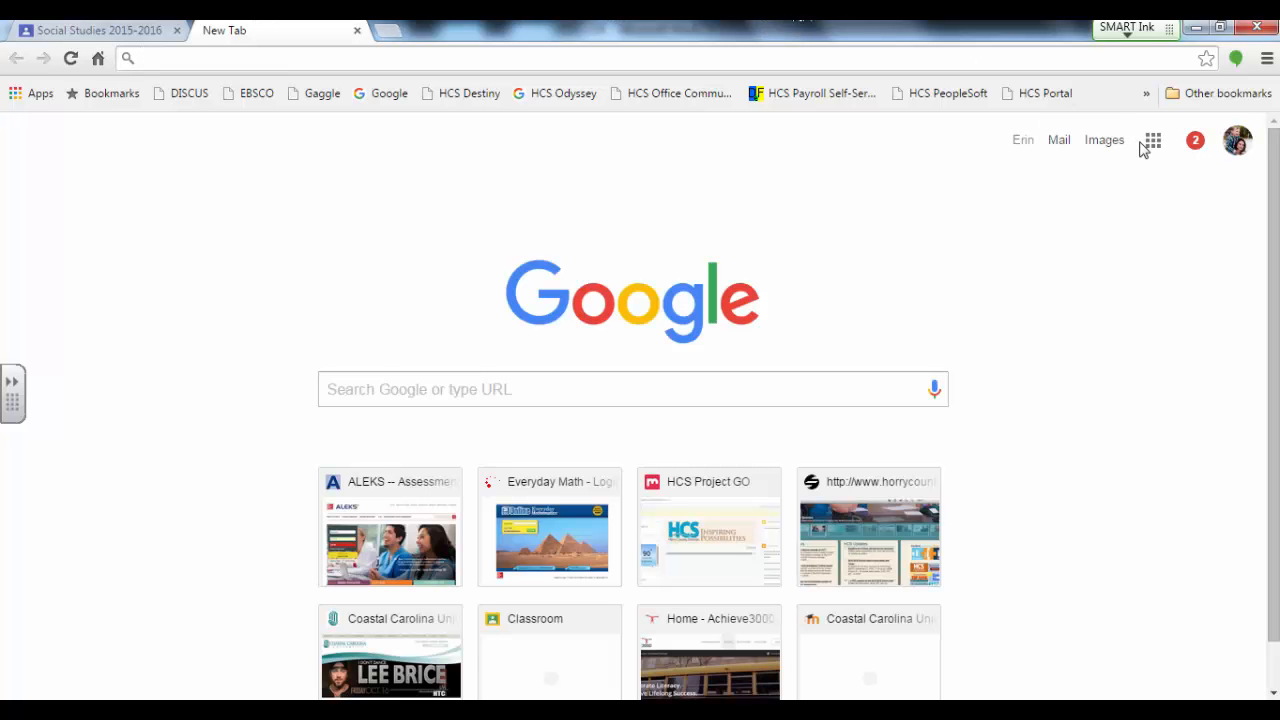
{"action": "left_click", "coordinate": [1151, 142]}
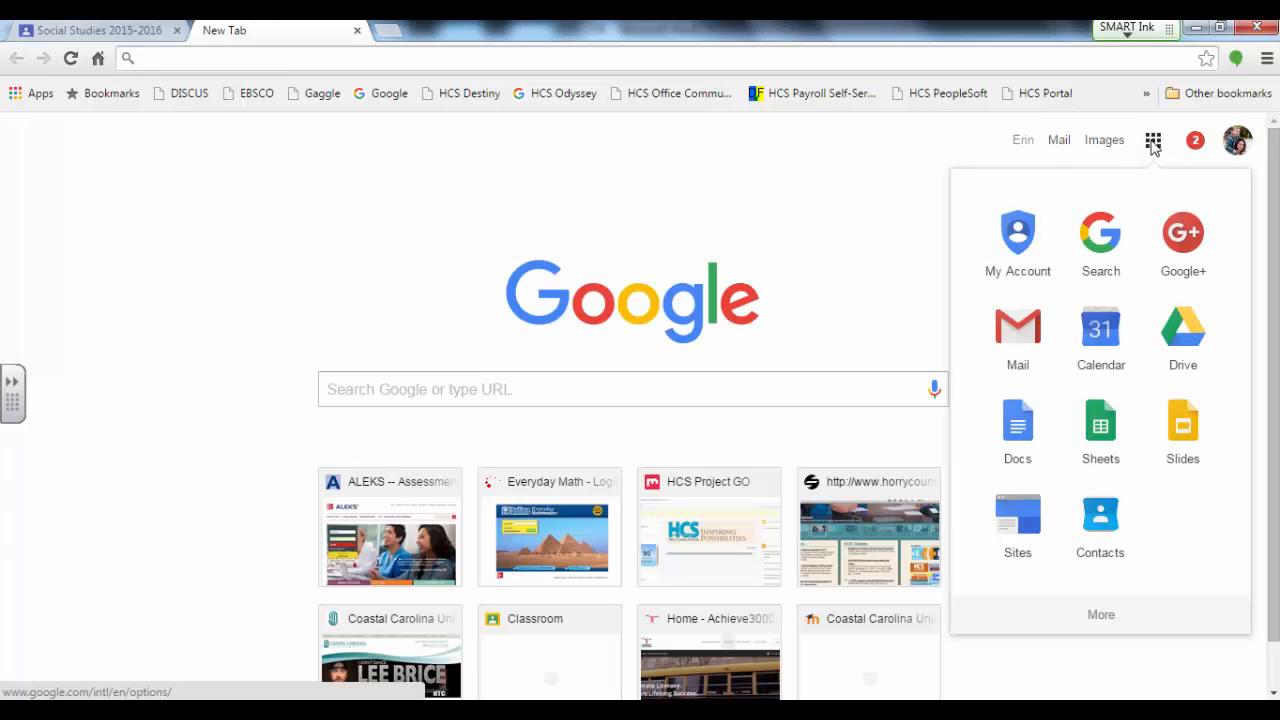
{"action": "left_click", "coordinate": [1204, 342]}
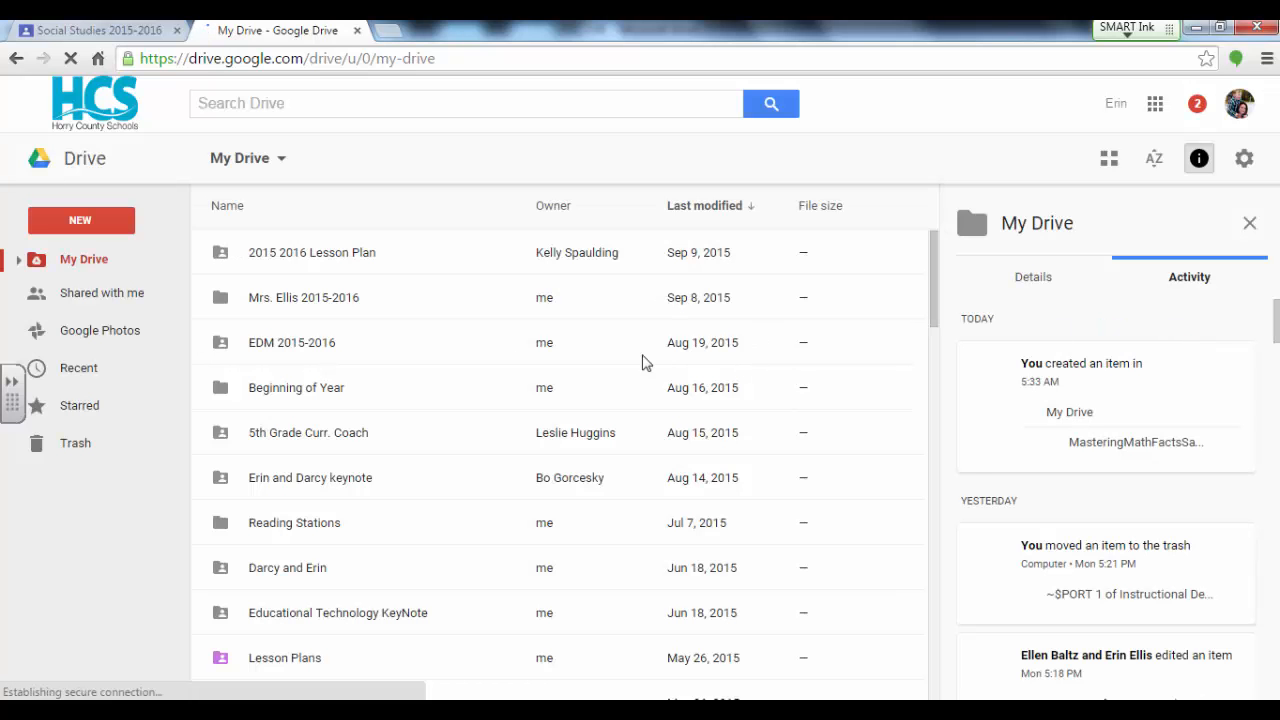
{"action": "left_click", "coordinate": [322, 305]}
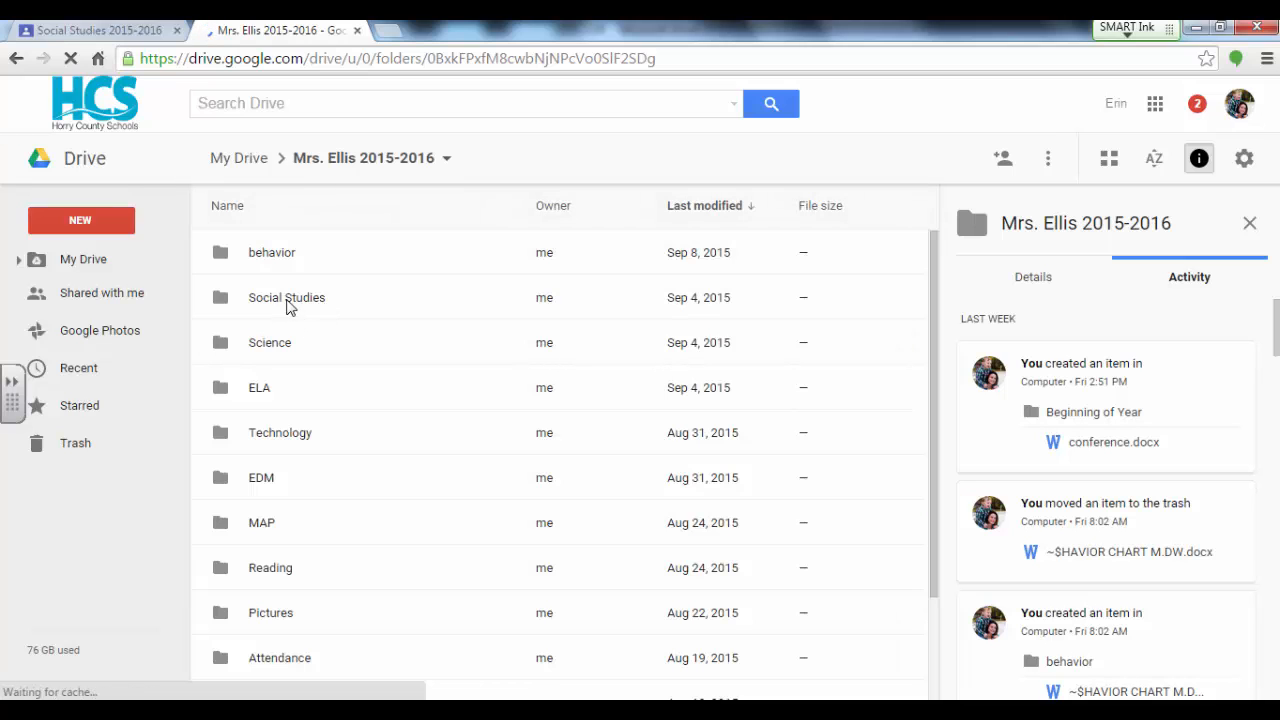
{"action": "left_click", "coordinate": [287, 305]}
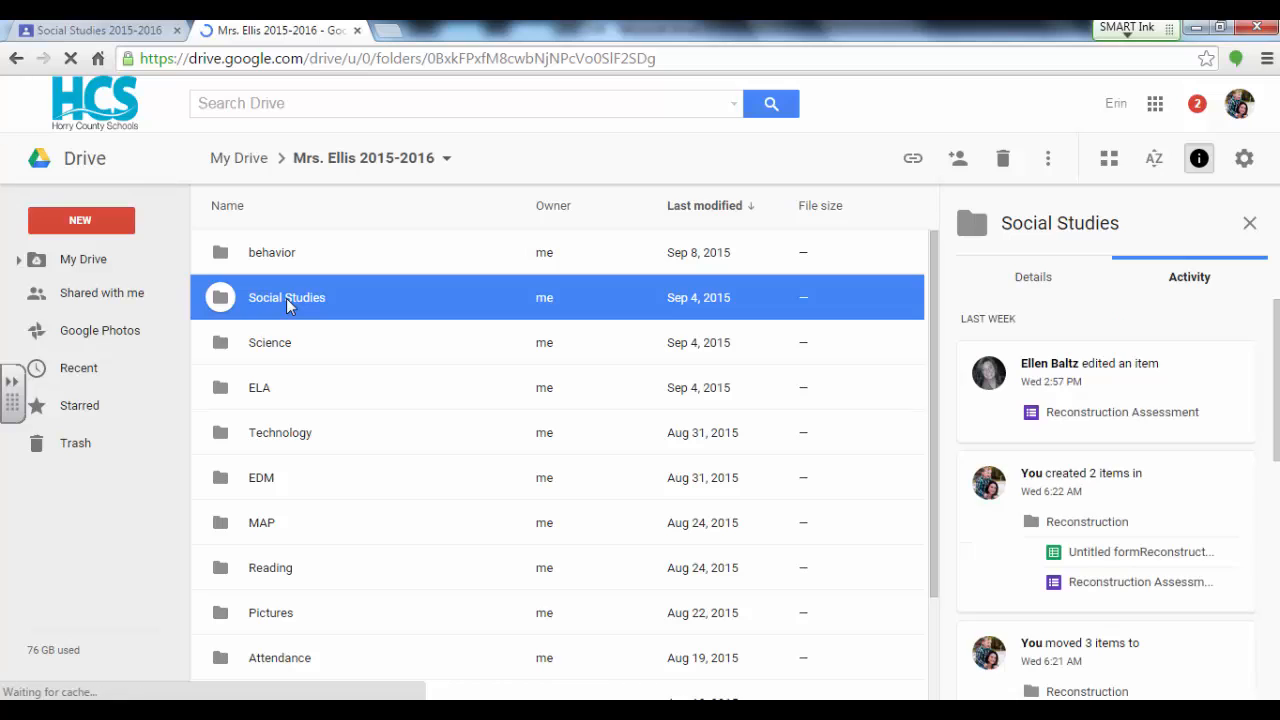
{"action": "double_click", "coordinate": [287, 302]}
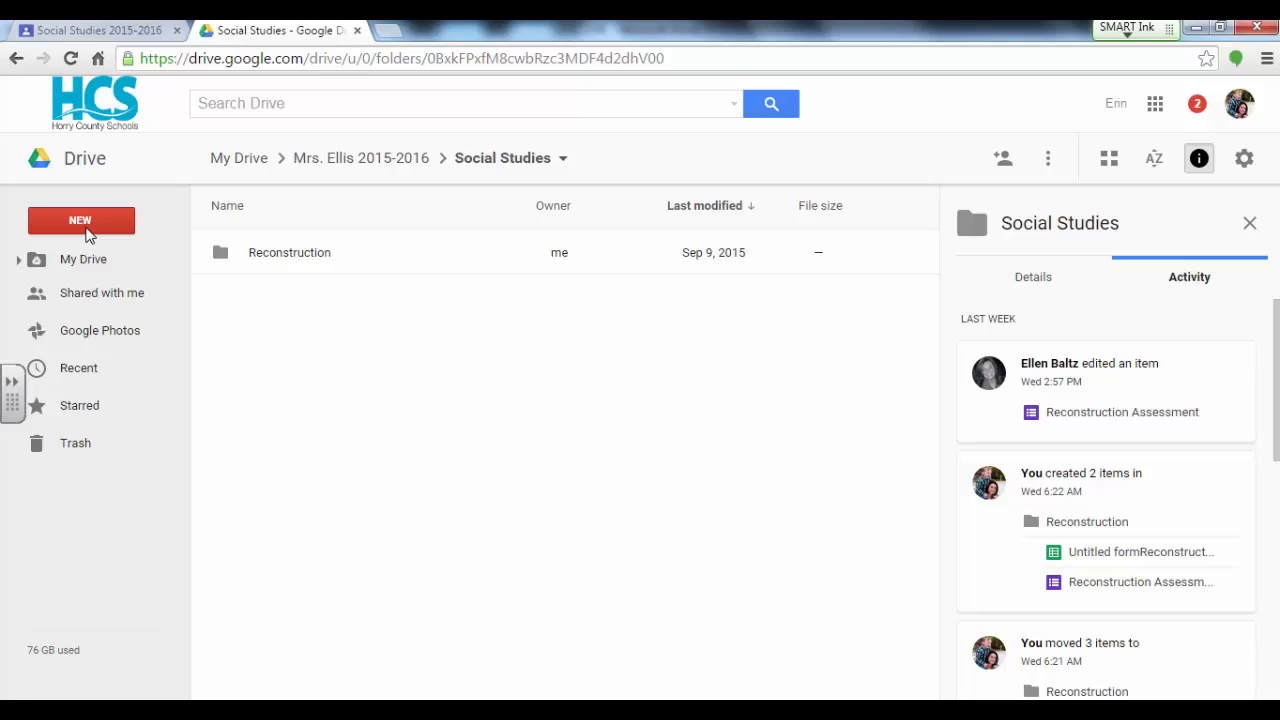
Step: Create a new Google Form in the Social Studies folder and name it Reconstruction
{"action": "left_click", "coordinate": [89, 234]}
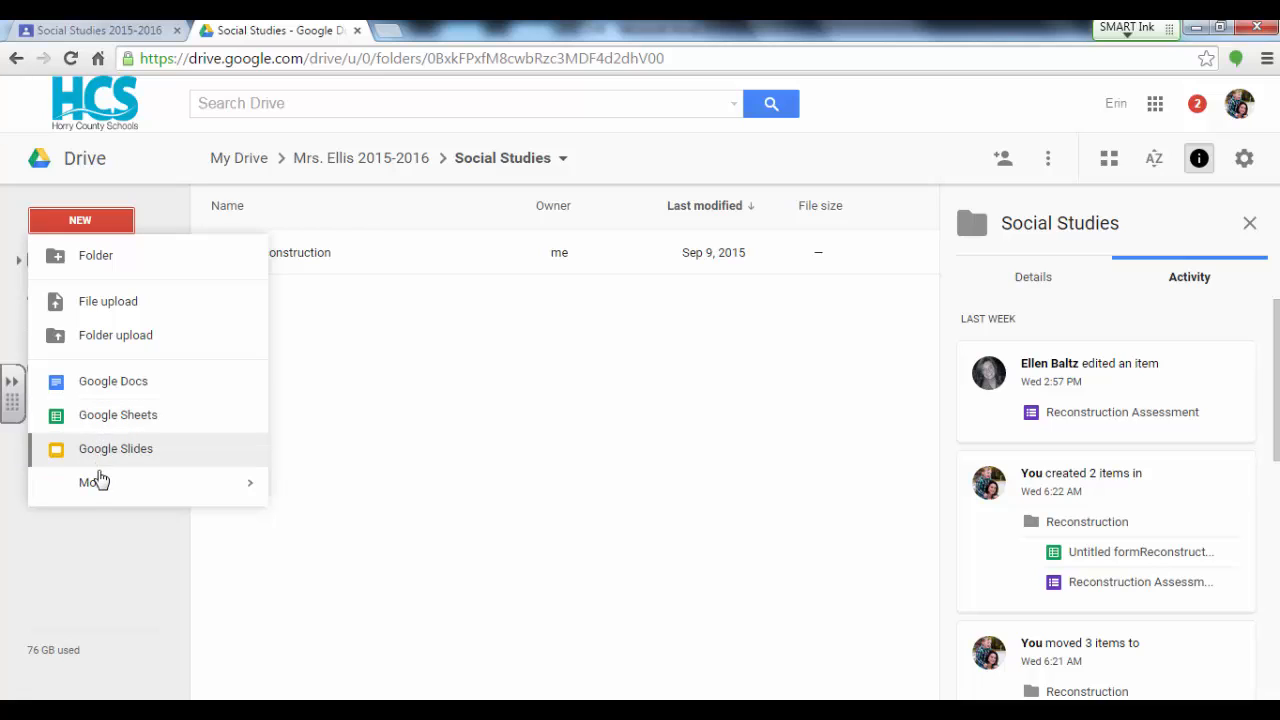
{"action": "mouse_move", "coordinate": [100, 482]}
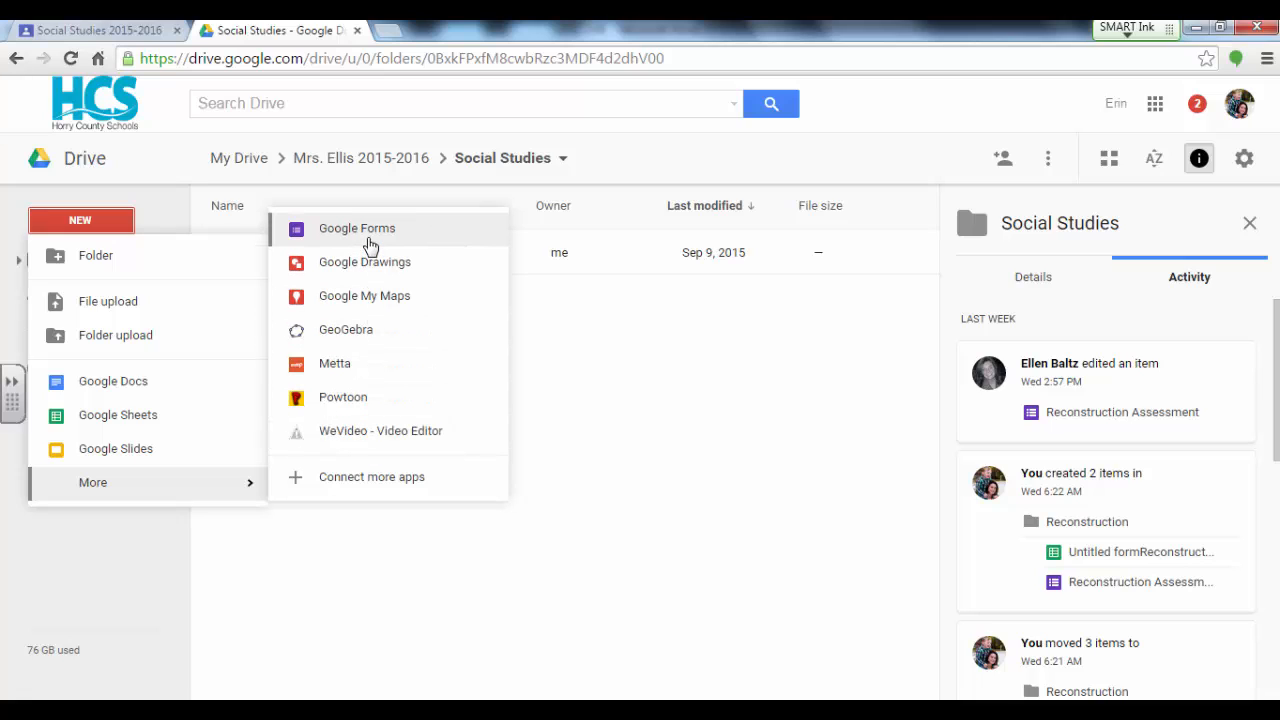
{"action": "left_click", "coordinate": [370, 230]}
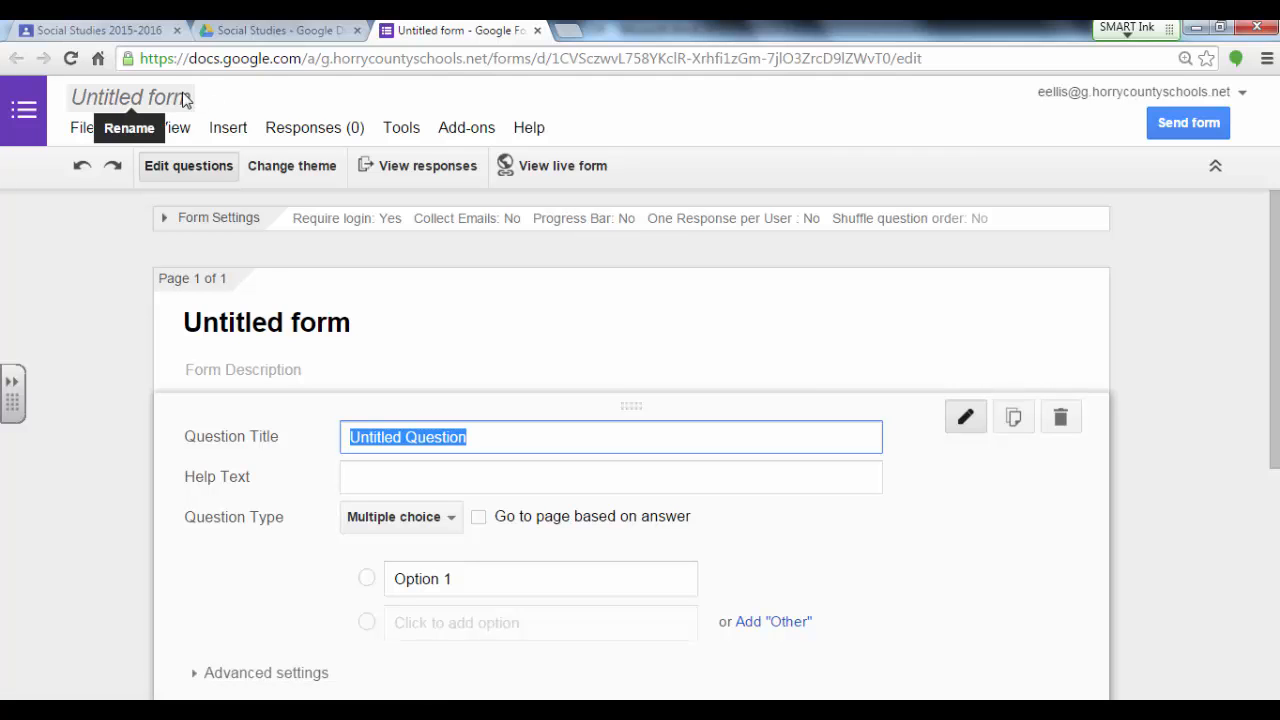
{"action": "left_click", "coordinate": [184, 98]}
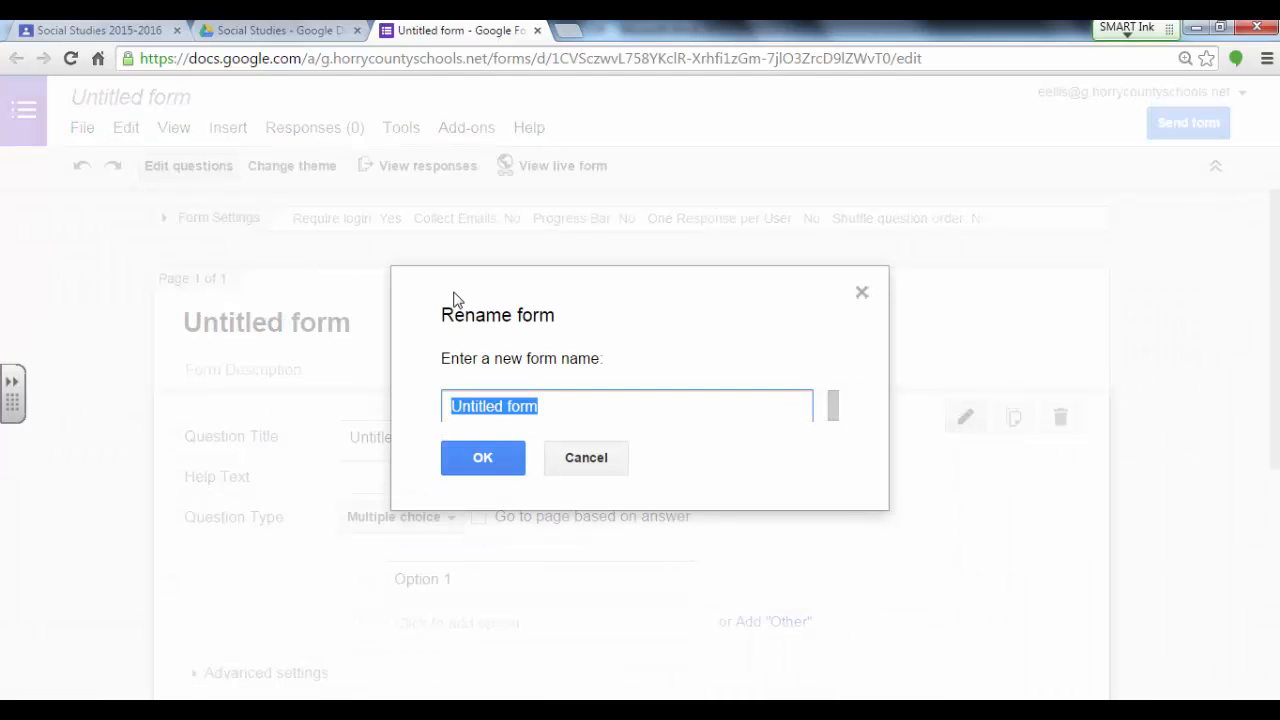
{"action": "type", "text": "Reconstruction"}
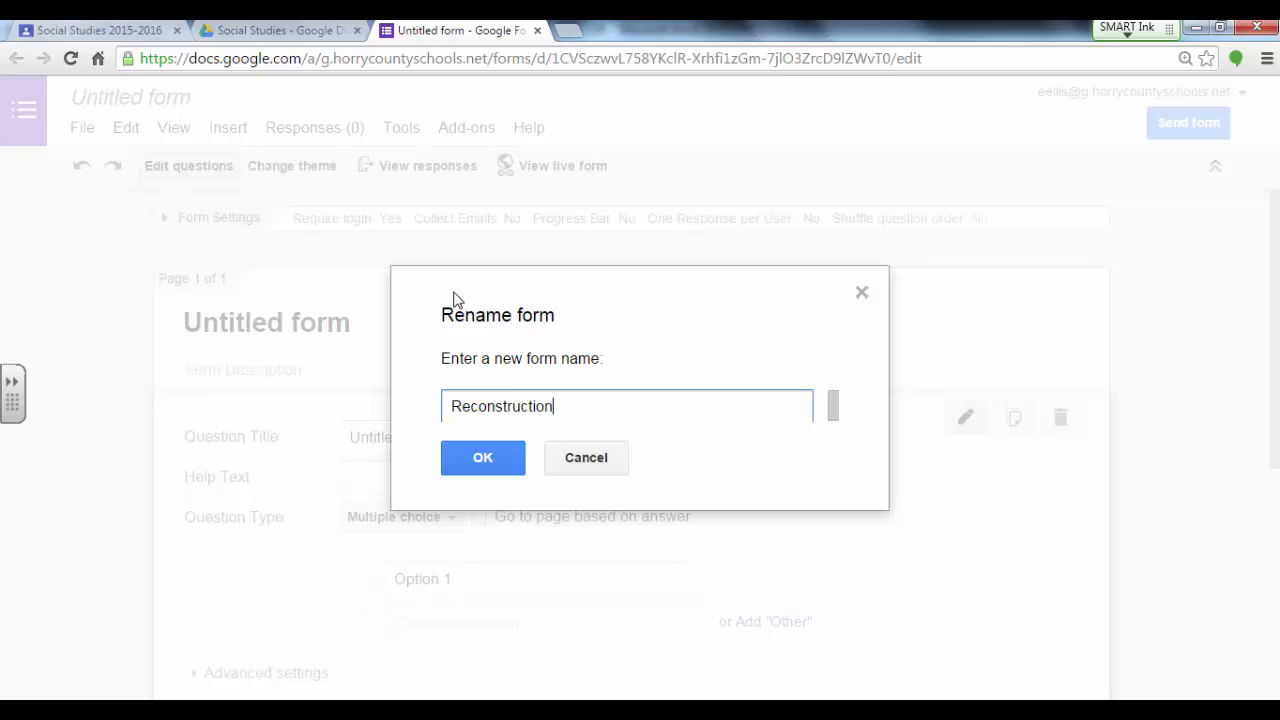
{"action": "left_click", "coordinate": [505, 473]}
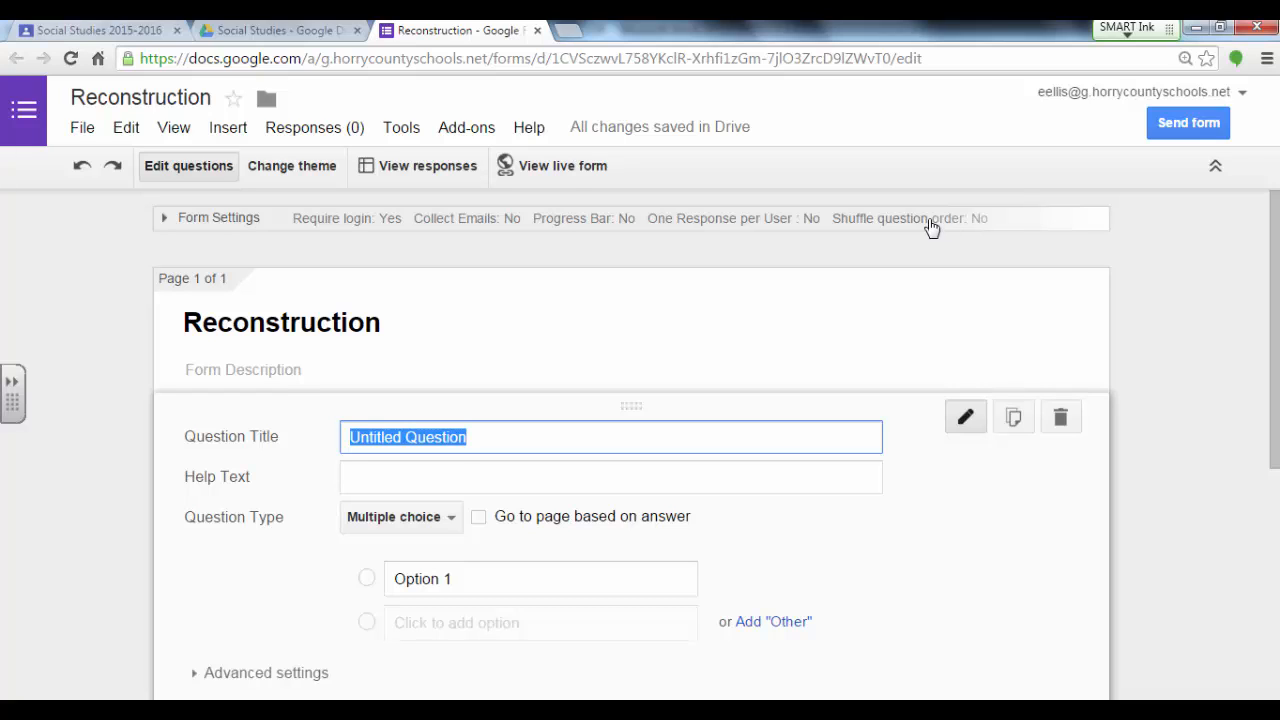
Step: Change the Reconstruction form's theme to Farm Life
{"action": "left_click", "coordinate": [299, 168]}
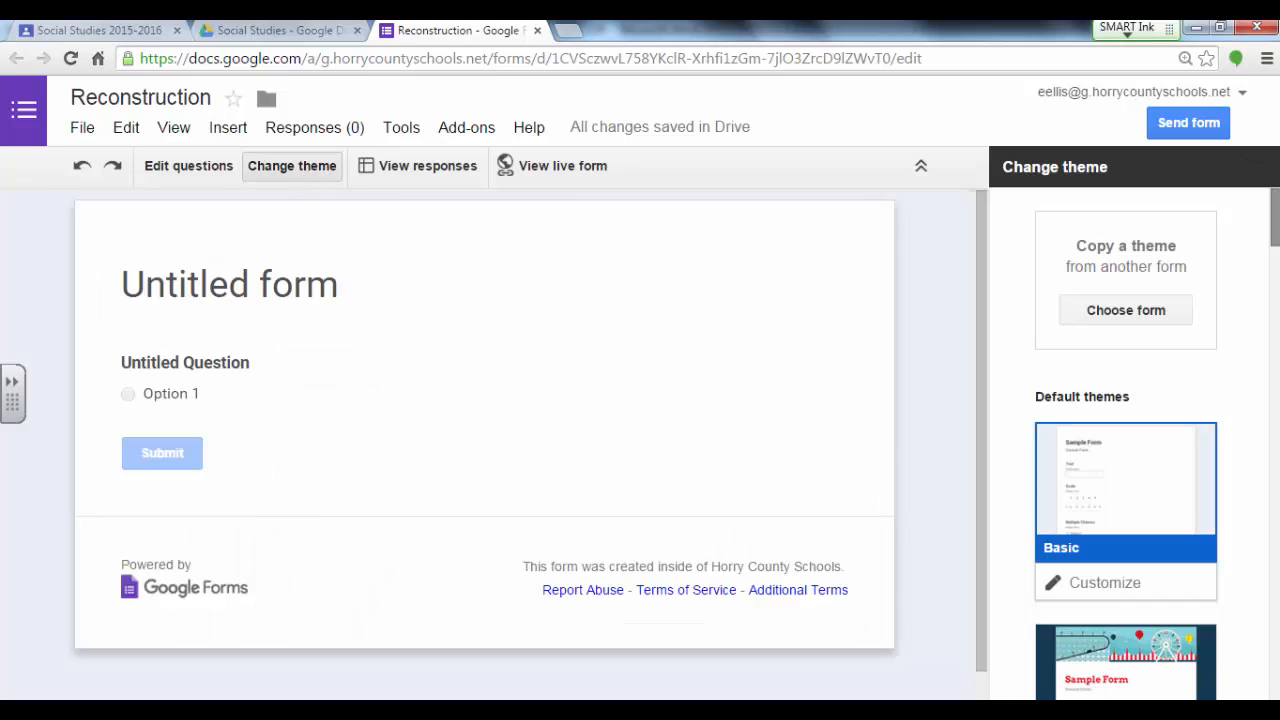
{"action": "scroll", "coordinate": [1130, 440], "scroll_direction": "down", "scroll_amount": 2}
{"action": "scroll", "coordinate": [1130, 440], "scroll_direction": "down", "scroll_amount": 3}
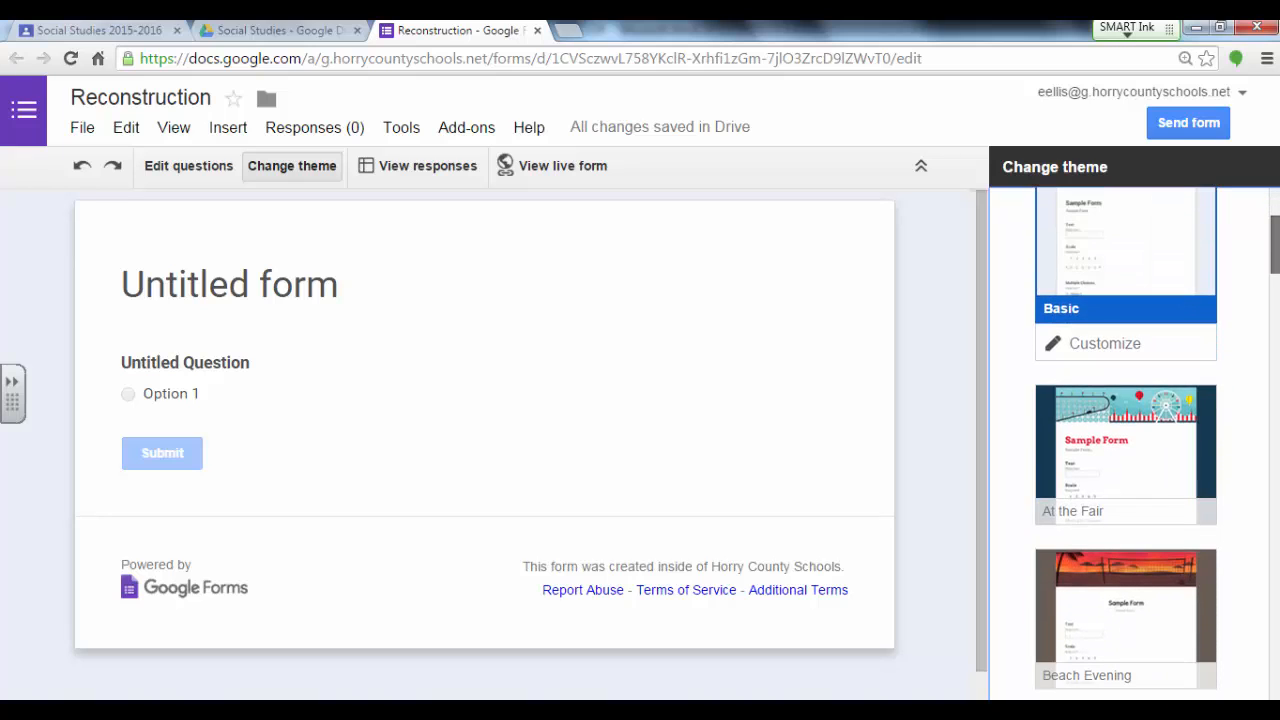
{"action": "scroll", "coordinate": [1130, 440], "scroll_direction": "down", "scroll_amount": 4}
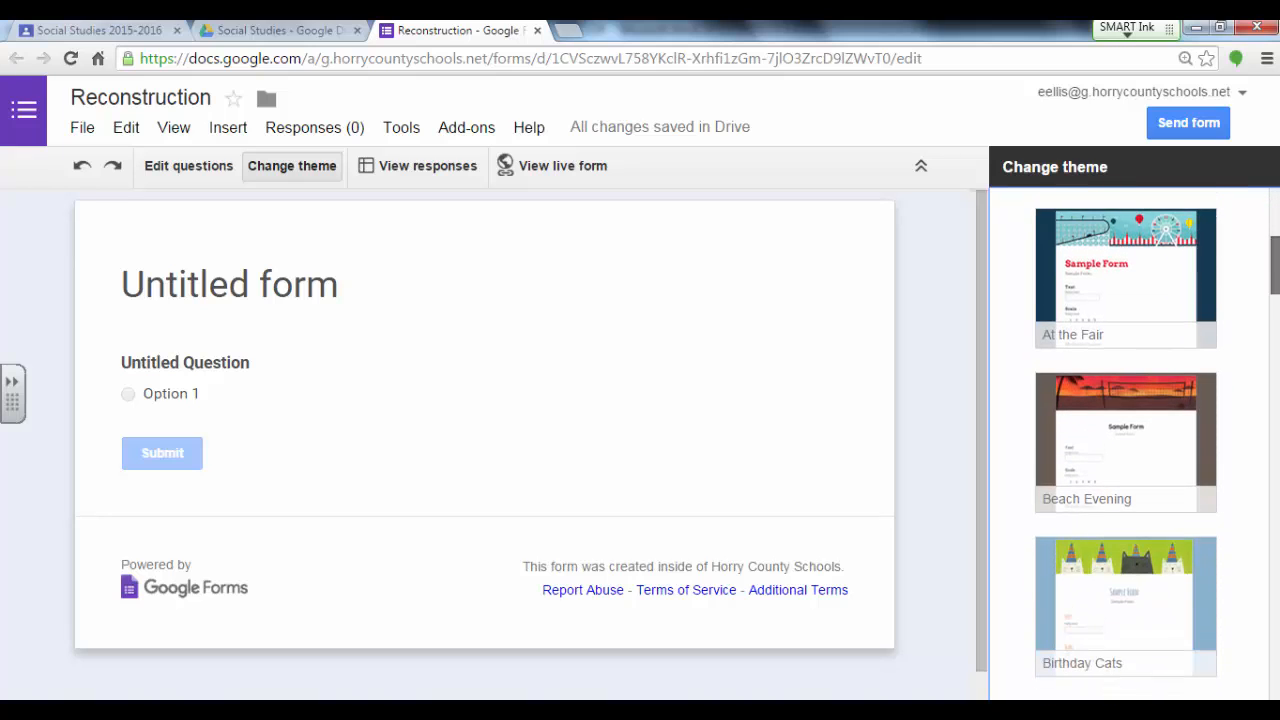
{"action": "scroll", "coordinate": [1130, 440], "scroll_direction": "down", "scroll_amount": 2}
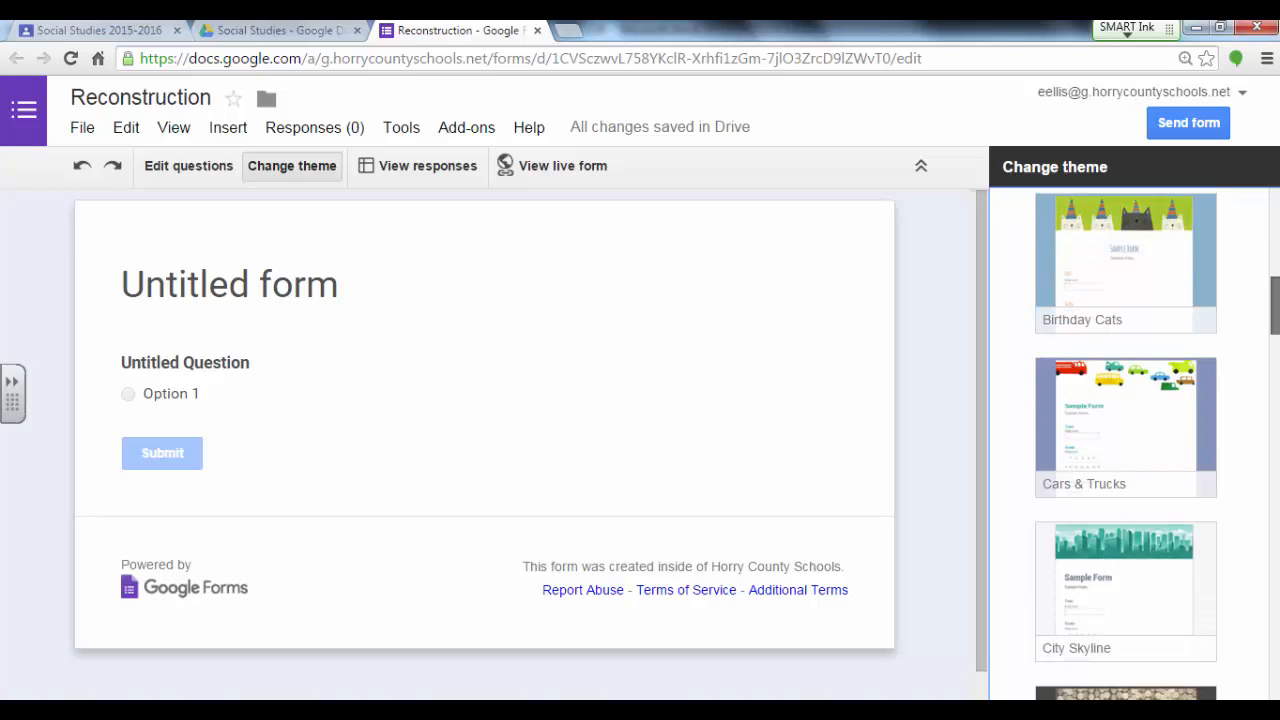
{"action": "scroll", "coordinate": [1126, 445], "scroll_direction": "down", "scroll_amount": 2}
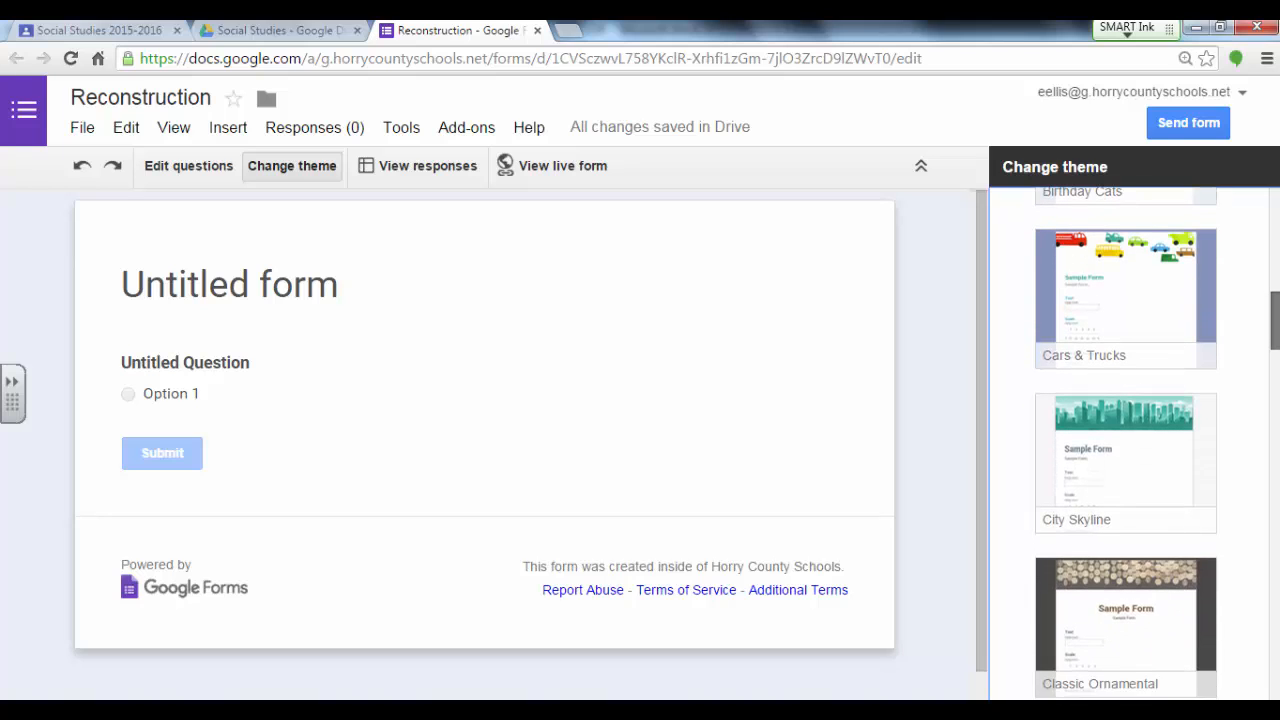
{"action": "scroll", "coordinate": [1126, 445], "scroll_direction": "down", "scroll_amount": 2}
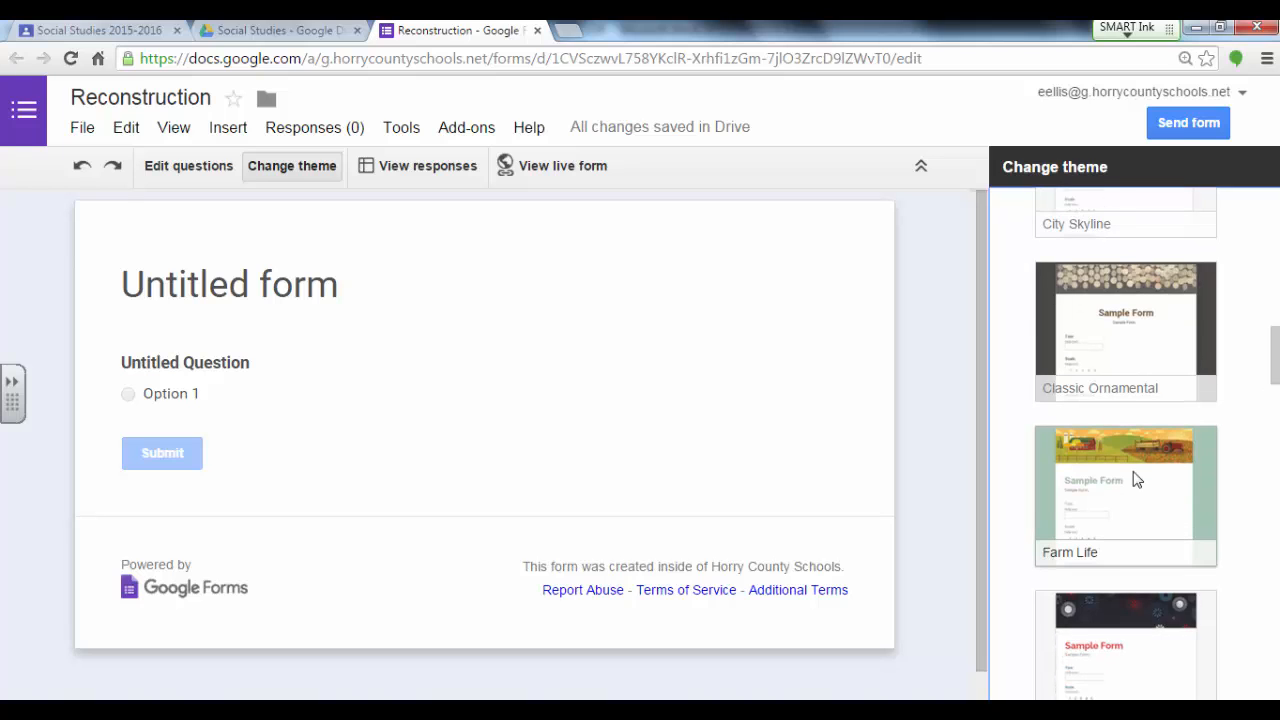
{"action": "left_click", "coordinate": [1135, 480]}
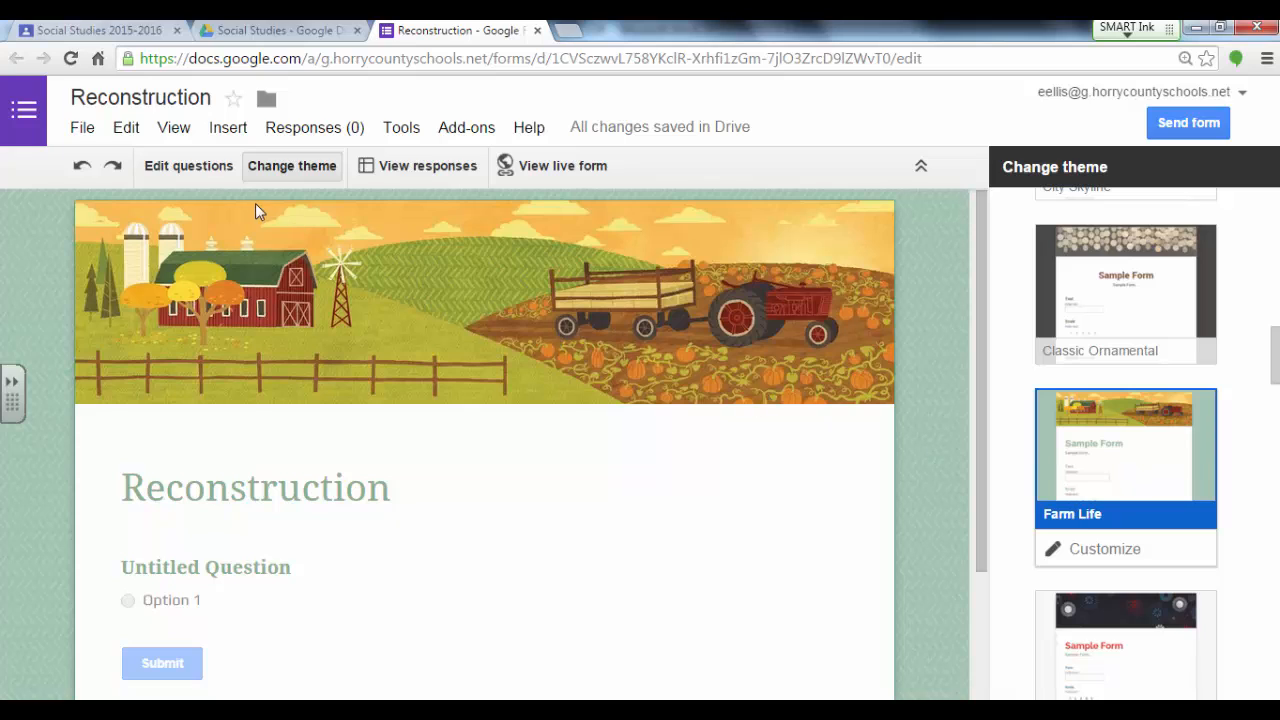
Step: Return to editing the form's questions and make the first question a required Text question
{"action": "left_click", "coordinate": [212, 173]}
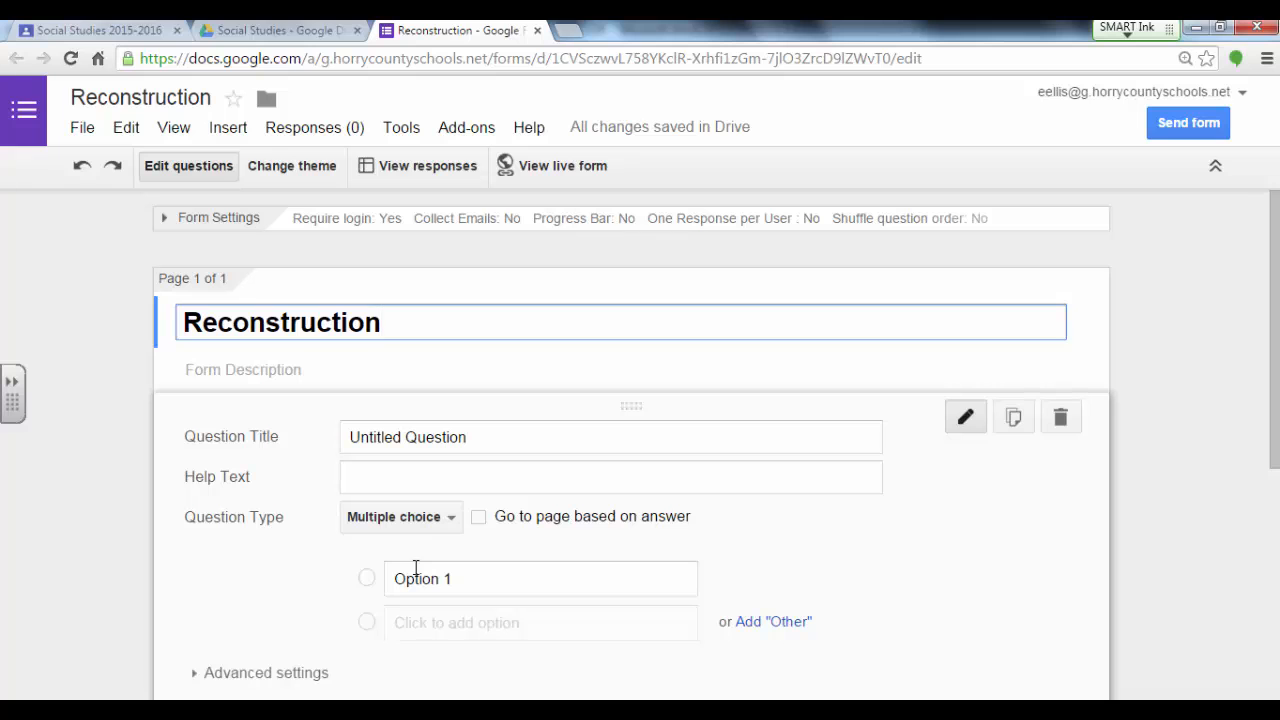
{"action": "left_click_drag", "start_coordinate": [1274, 428], "coordinate": [1274, 492]}
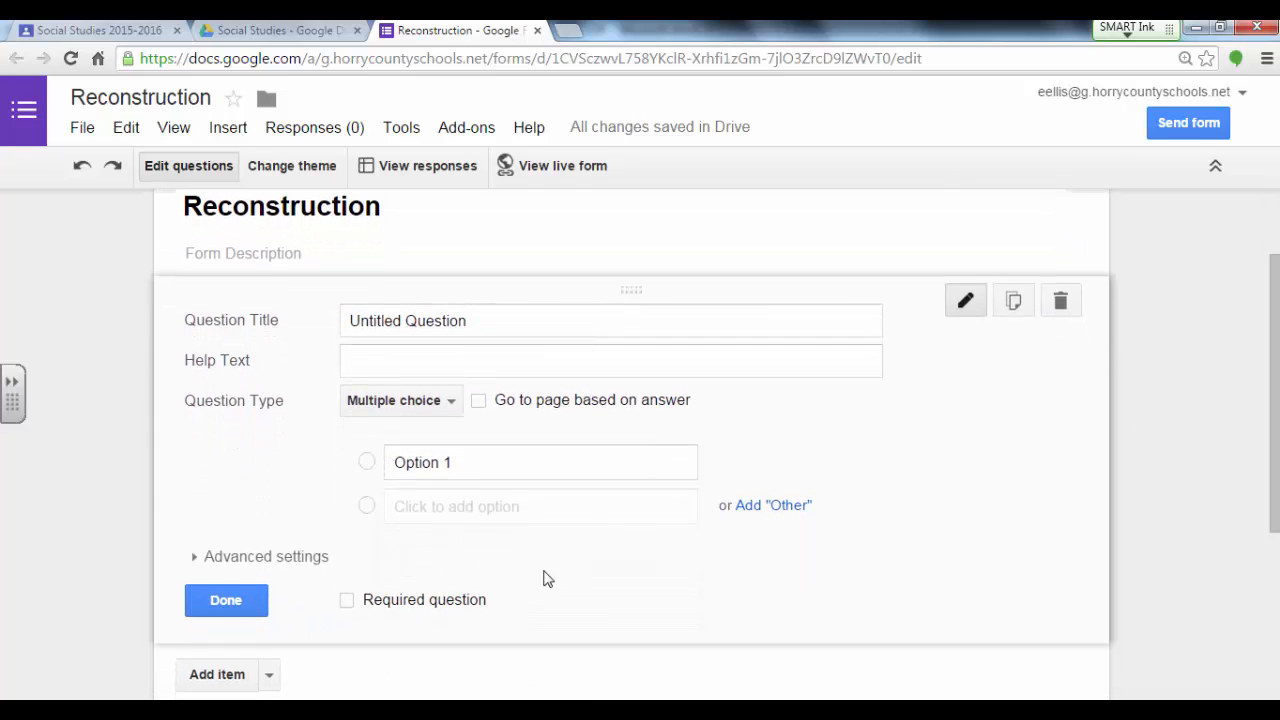
{"action": "left_click", "coordinate": [347, 600]}
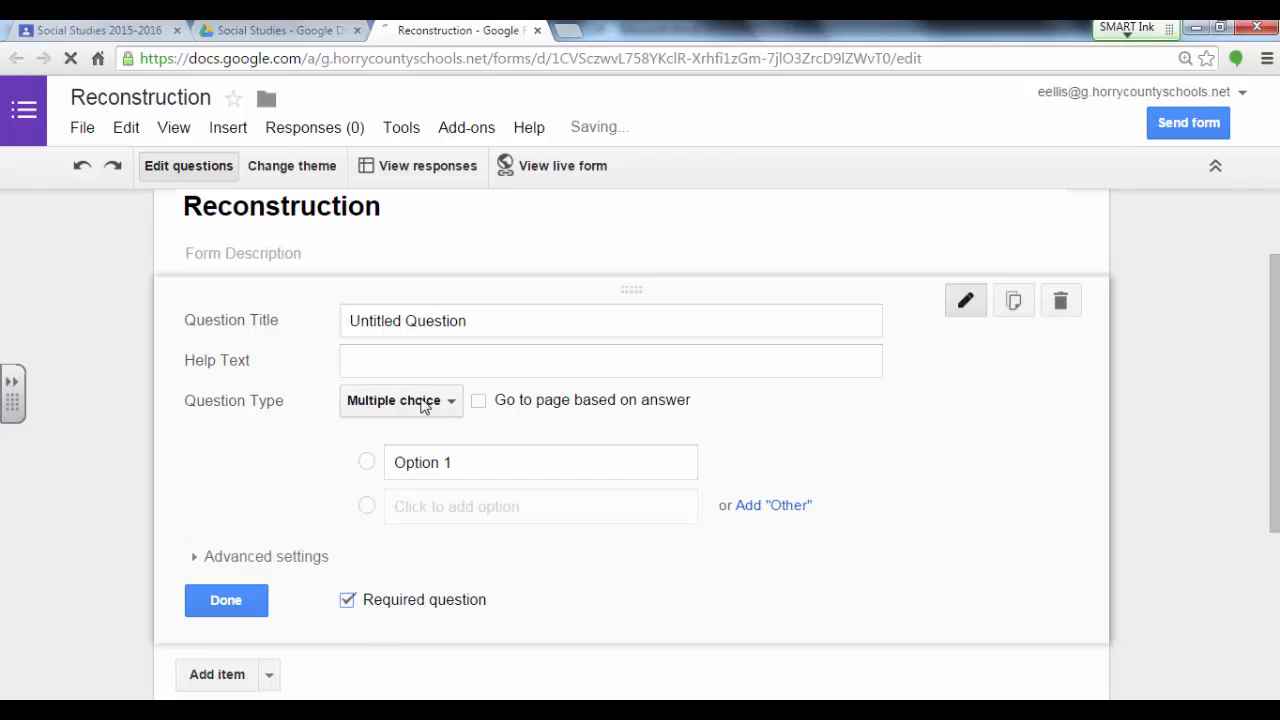
{"action": "left_click", "coordinate": [446, 401]}
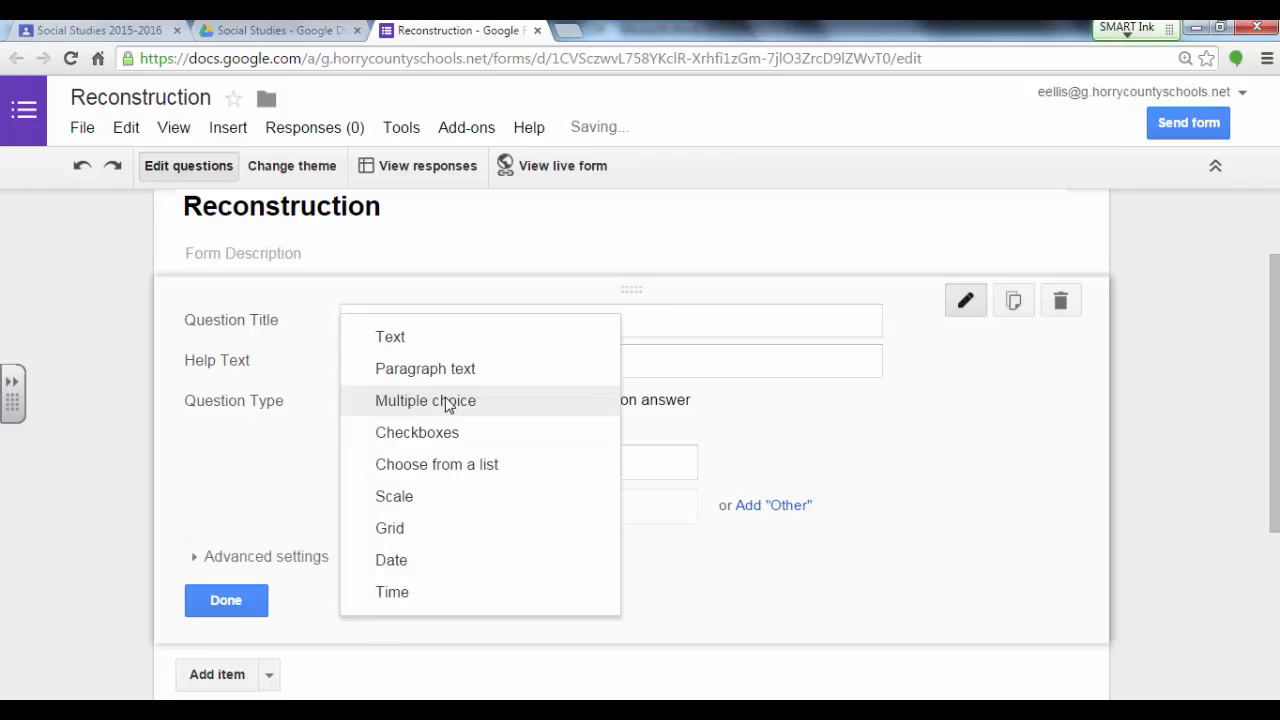
{"action": "left_click", "coordinate": [447, 347]}
Step: Title the first question "Enter your name (Last name, First name)"
{"action": "left_click", "coordinate": [486, 316]}
{"action": "left_click_drag", "start_coordinate": [486, 316], "coordinate": [337, 331]}
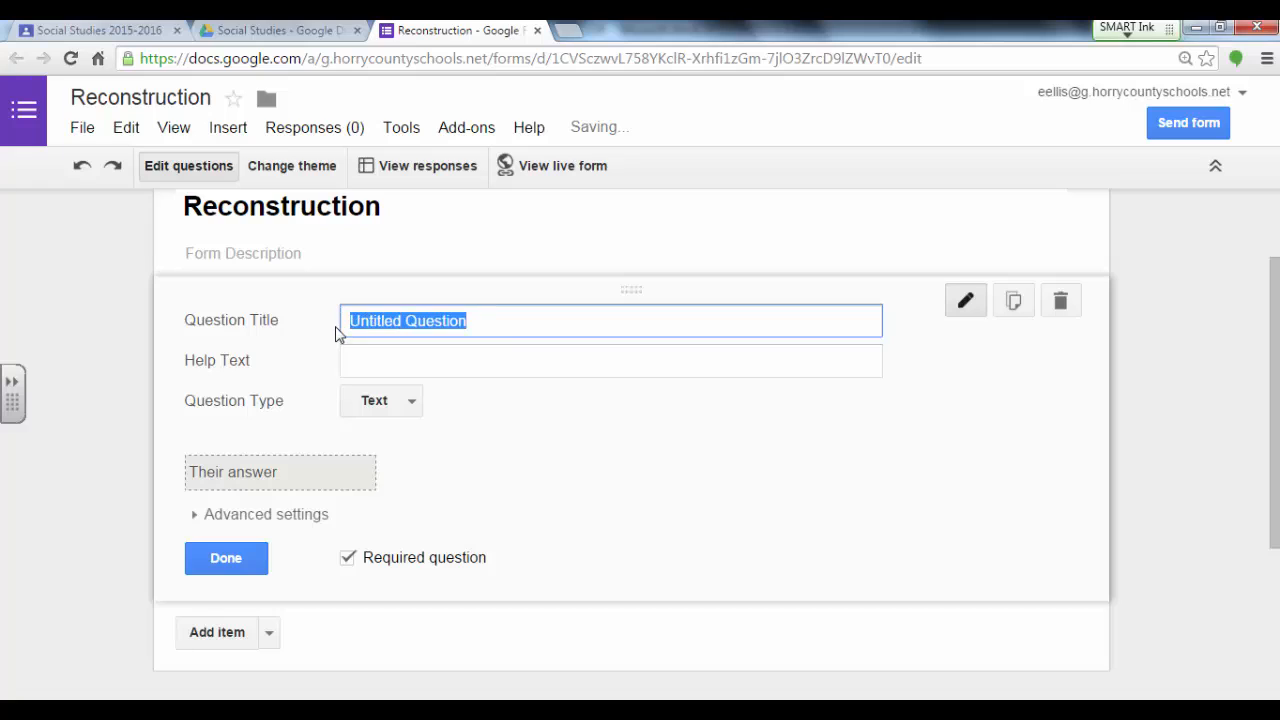
{"action": "type", "text": "Enter y"}
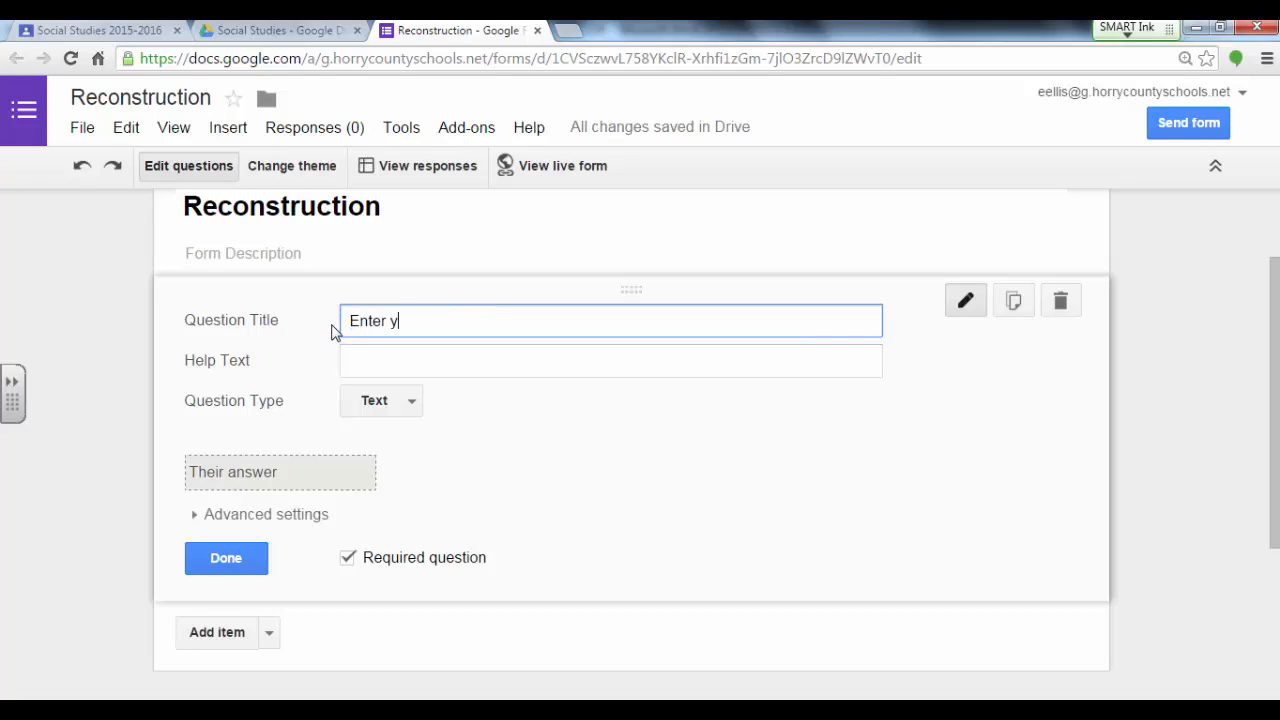
{"action": "type", "text": "our name (Last name, First "}
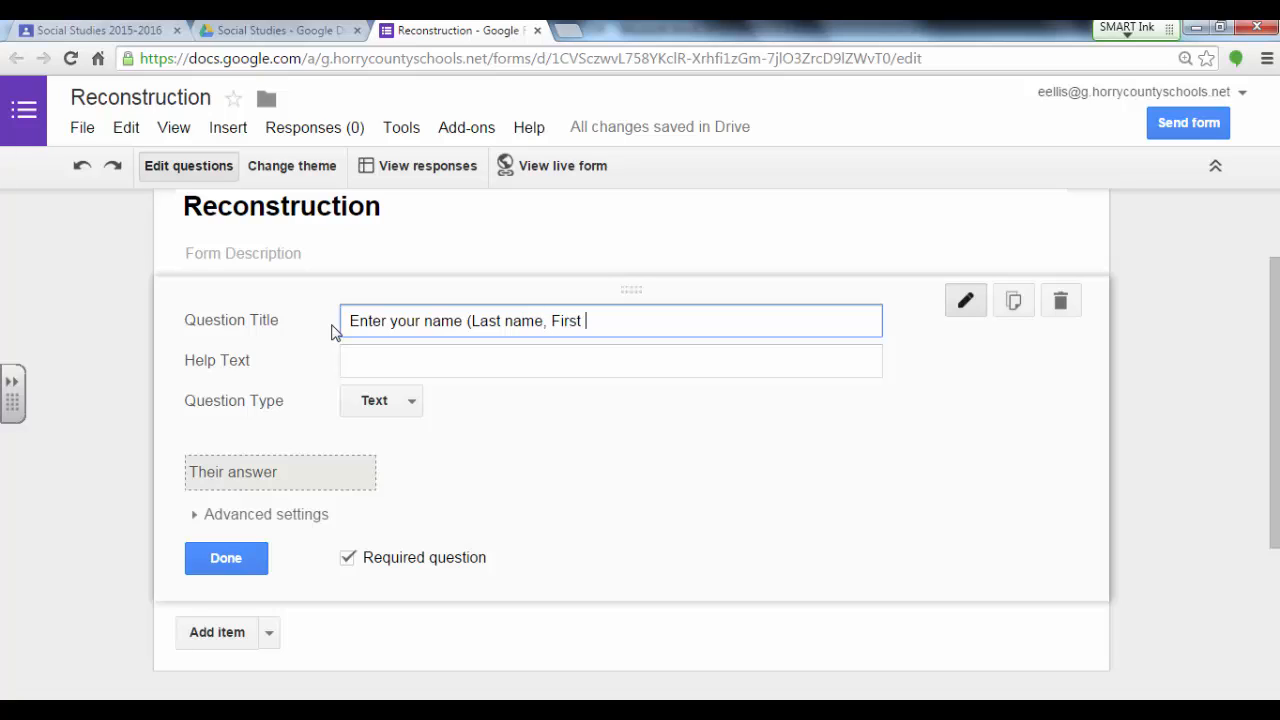
{"action": "type", "text": "name)"}
Step: Add a multiple-choice question below the name question, titled "What was the aim of Abraham Lincoln during Reconstruction?"
{"action": "left_click", "coordinate": [244, 633]}
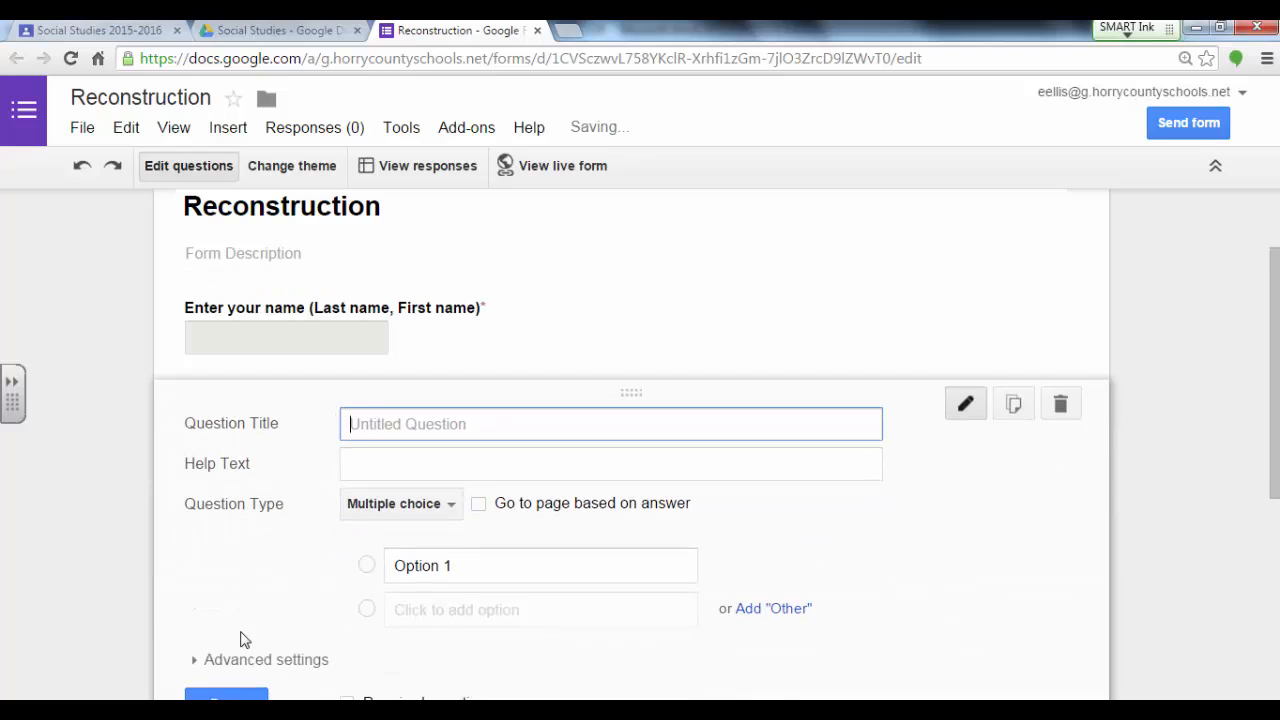
{"action": "left_click_drag", "start_coordinate": [1275, 340], "coordinate": [1275, 345]}
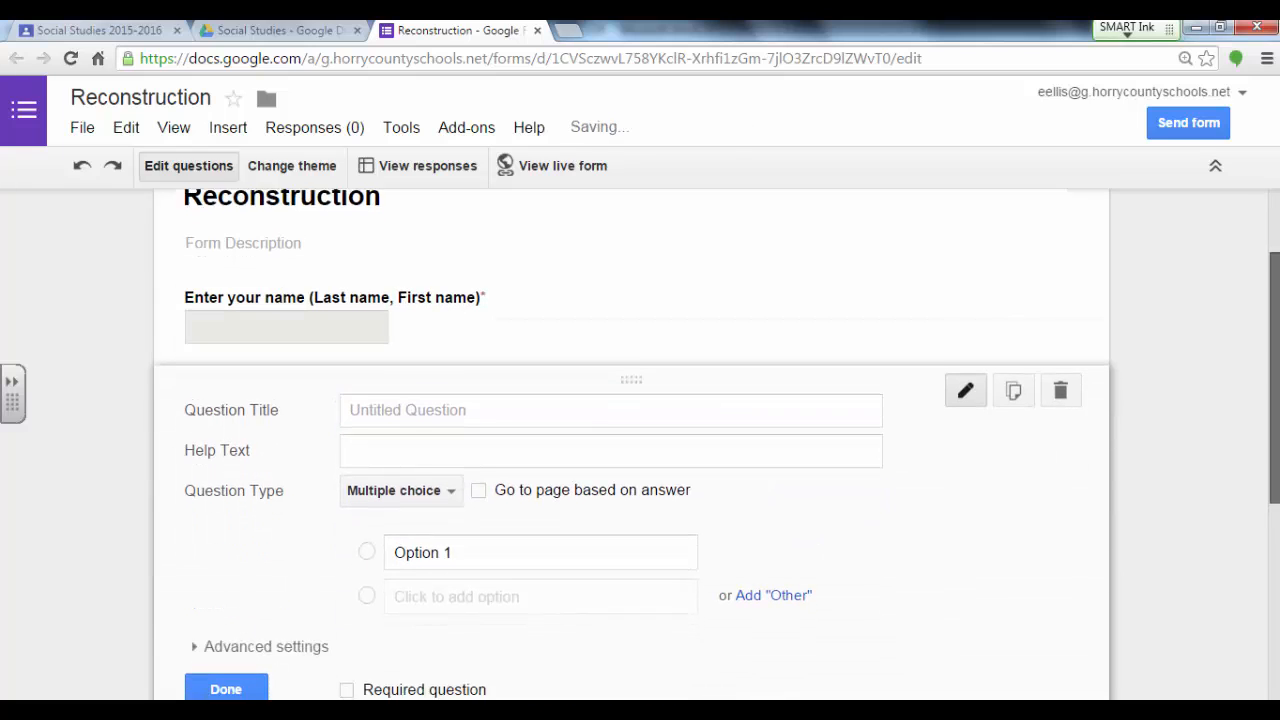
{"action": "scroll", "coordinate": [1275, 345], "scroll_direction": "down", "scroll_amount": 1}
{"action": "left_click", "coordinate": [450, 400]}
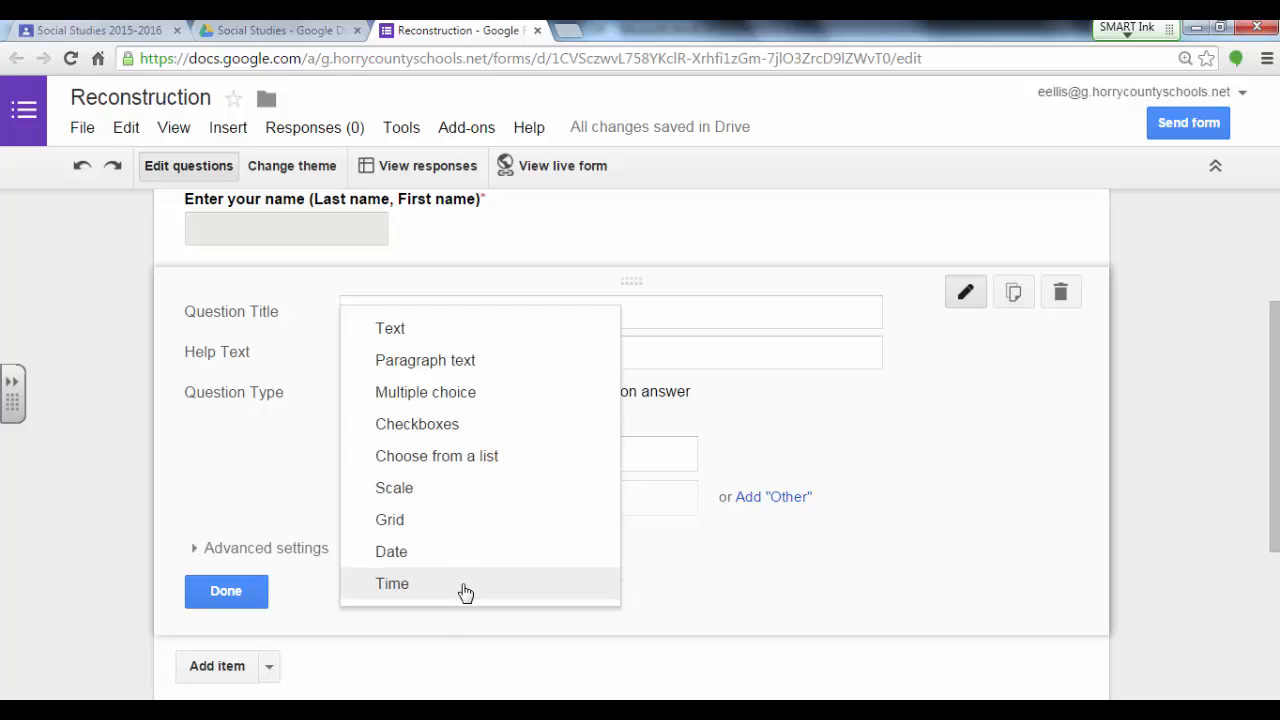
{"action": "left_click", "coordinate": [440, 625]}
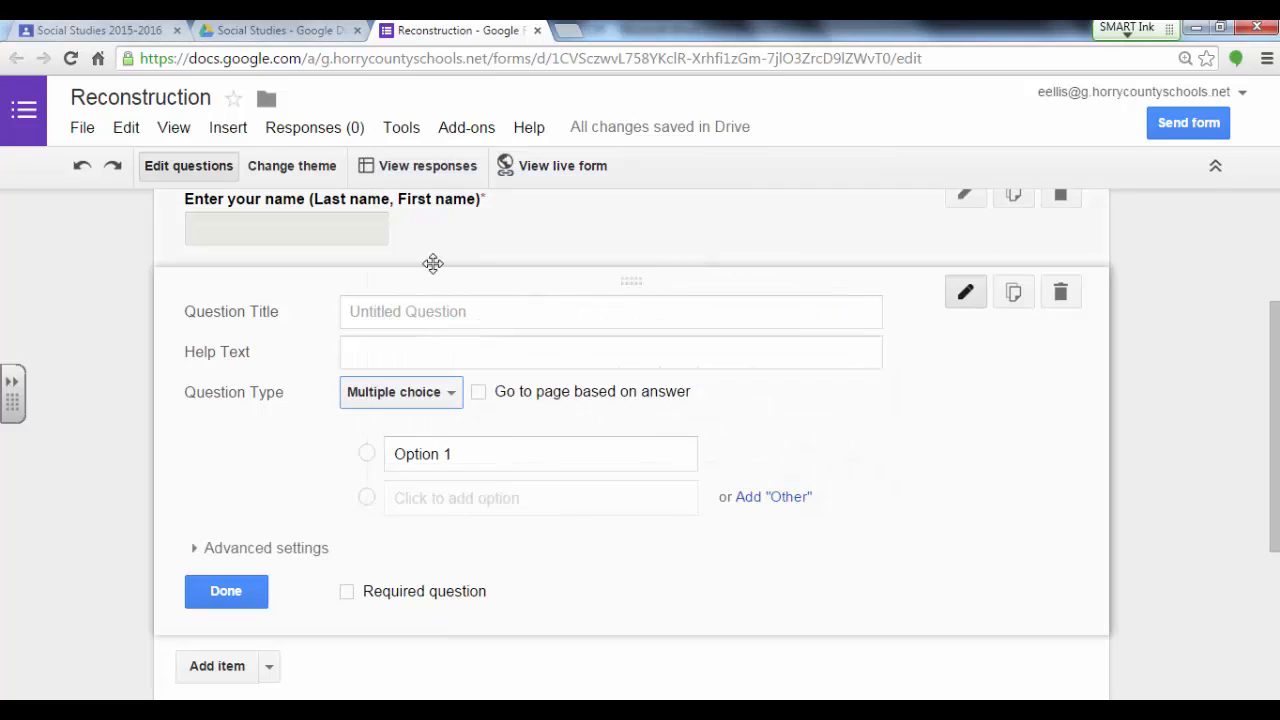
{"action": "left_click", "coordinate": [396, 318]}
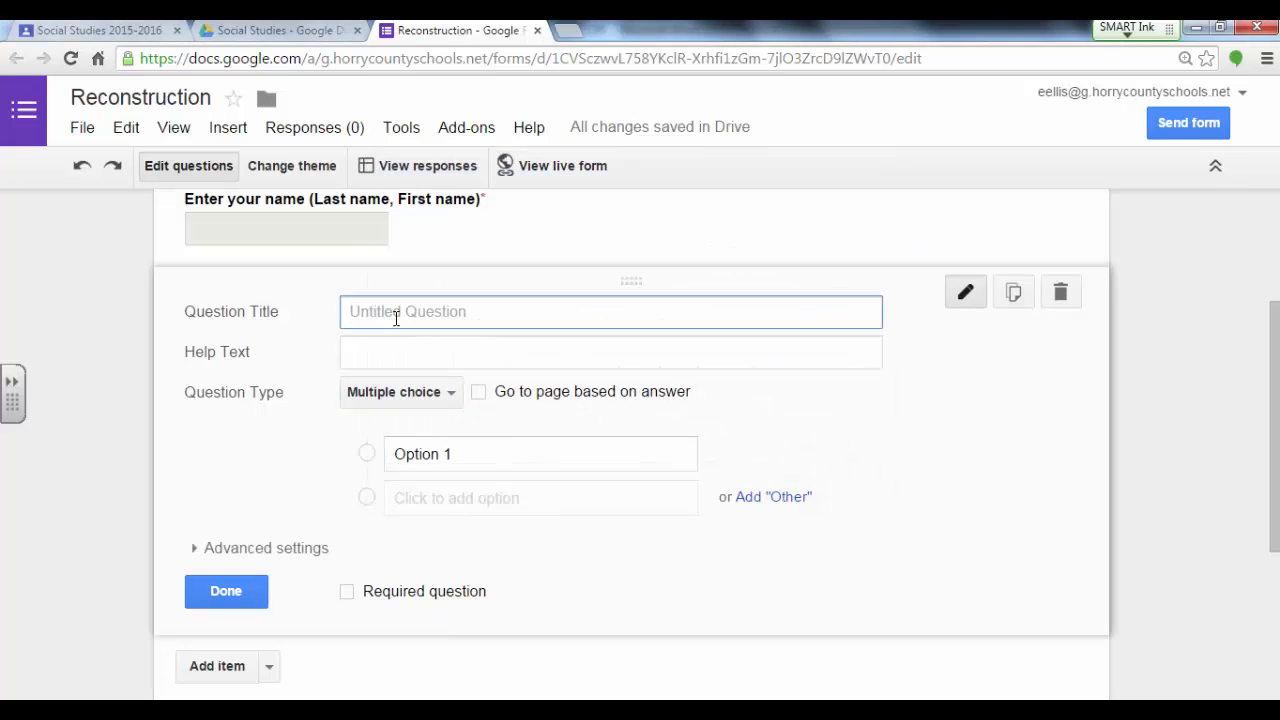
{"action": "type", "text": "What was the aim of Abraham Lincoln during Reconstruction?"}
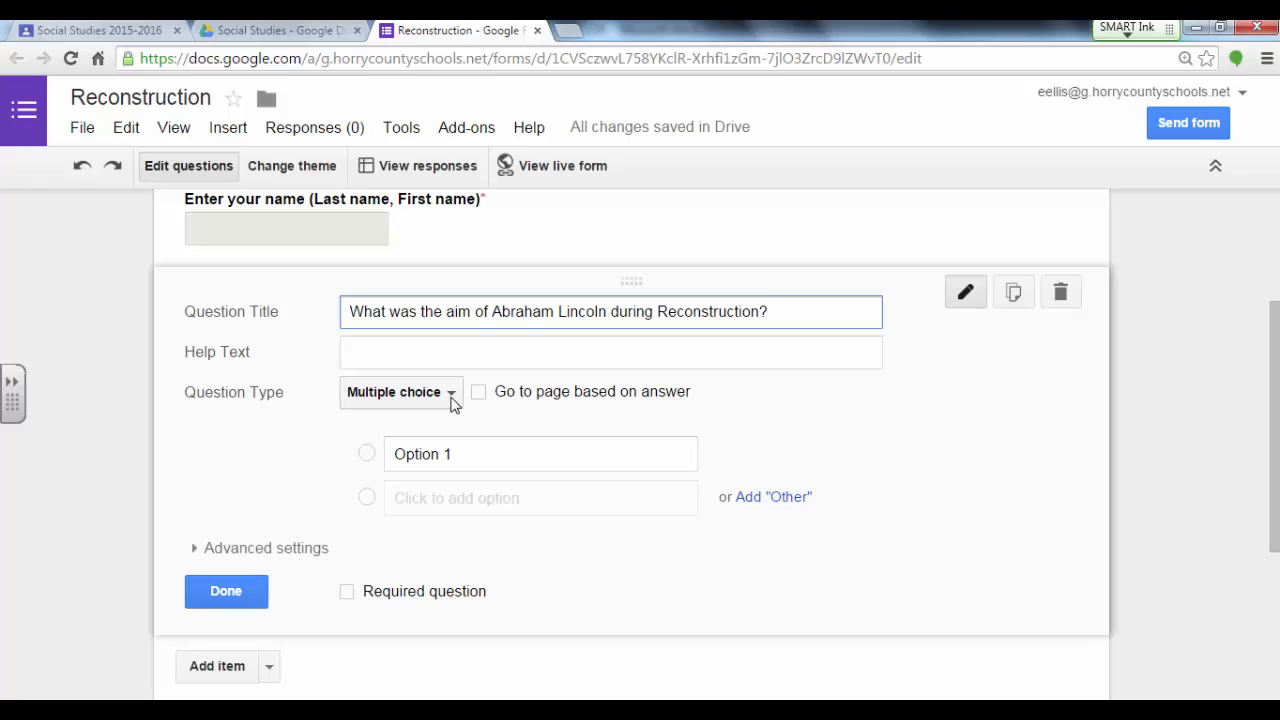
Step: Paste four answer options: ensure the Civil War was not fought in vain, reunite Union and Confederacy, give Southern elite more rights, end the war quickly
{"action": "left_click", "coordinate": [461, 453]}
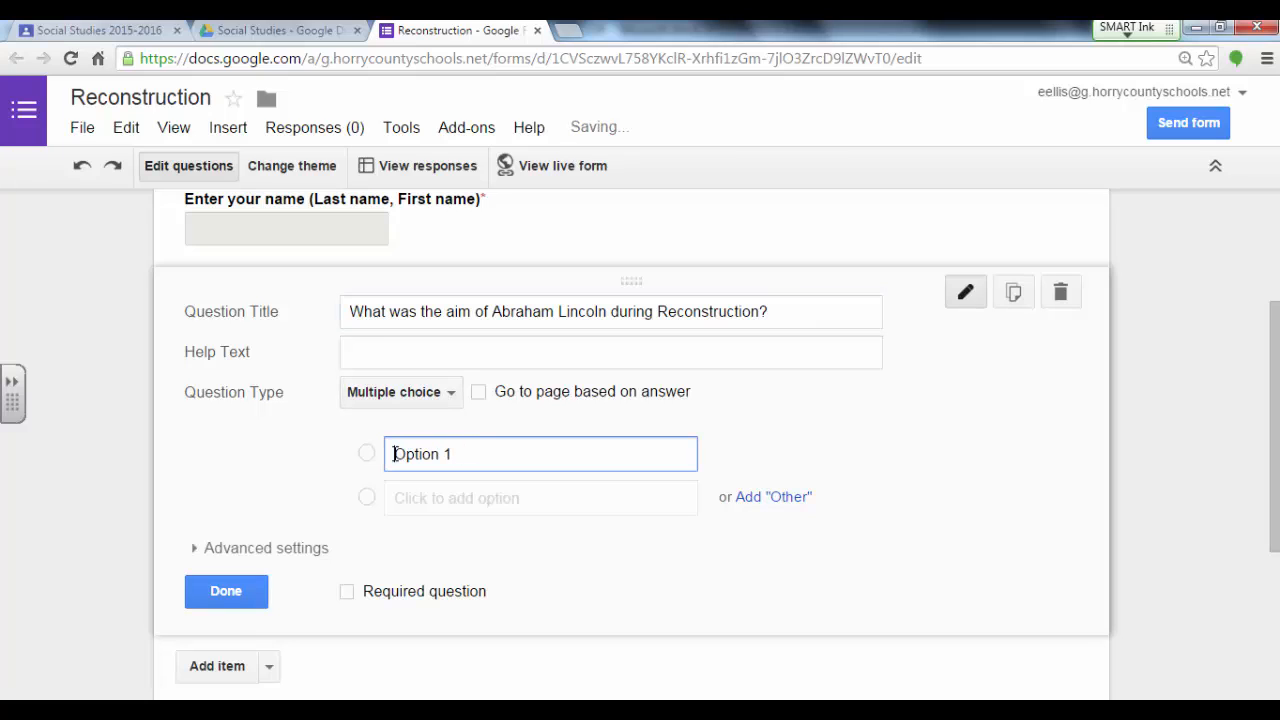
{"action": "type", "text": "To ensure that the Civil War was not fought in vain To reunite the Union and the Confederacy To give the Southern elite more rights To end the Civil War as quickly as possible"}
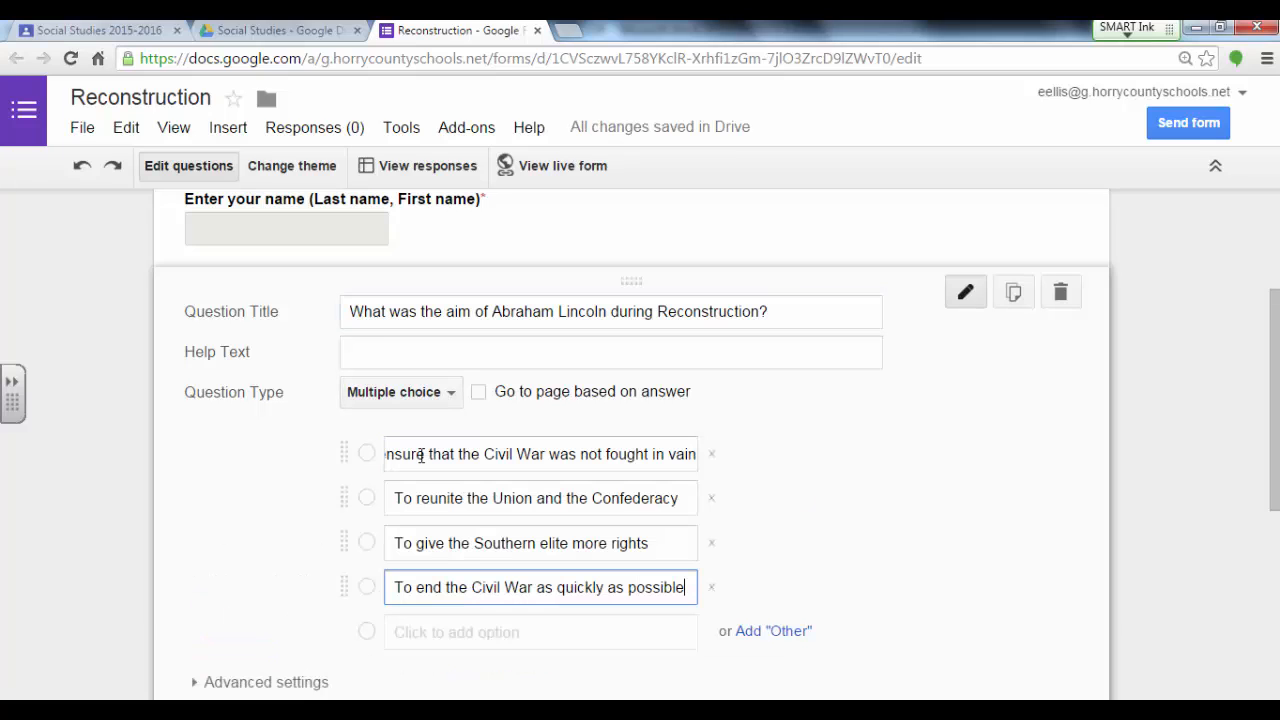
Step: Enable going to a page based on the answer for the Lincoln question and make the question required
{"action": "left_click", "coordinate": [480, 395]}
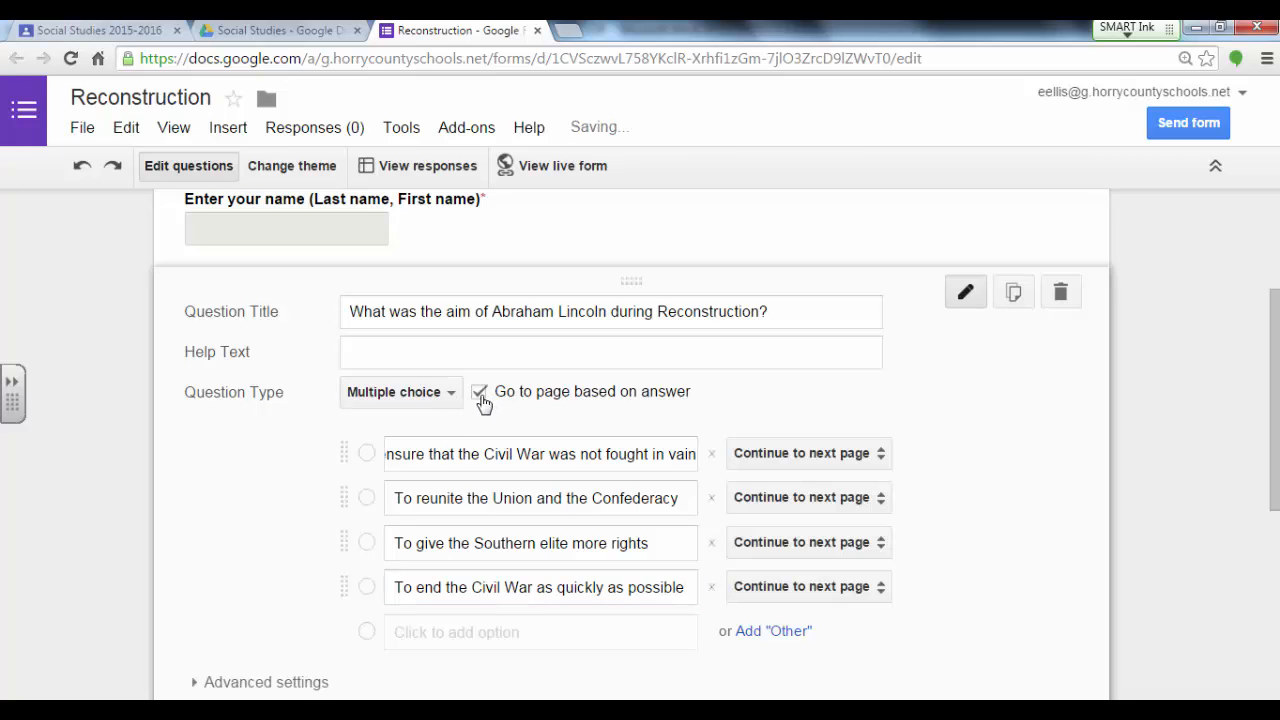
{"action": "left_click", "coordinate": [810, 457]}
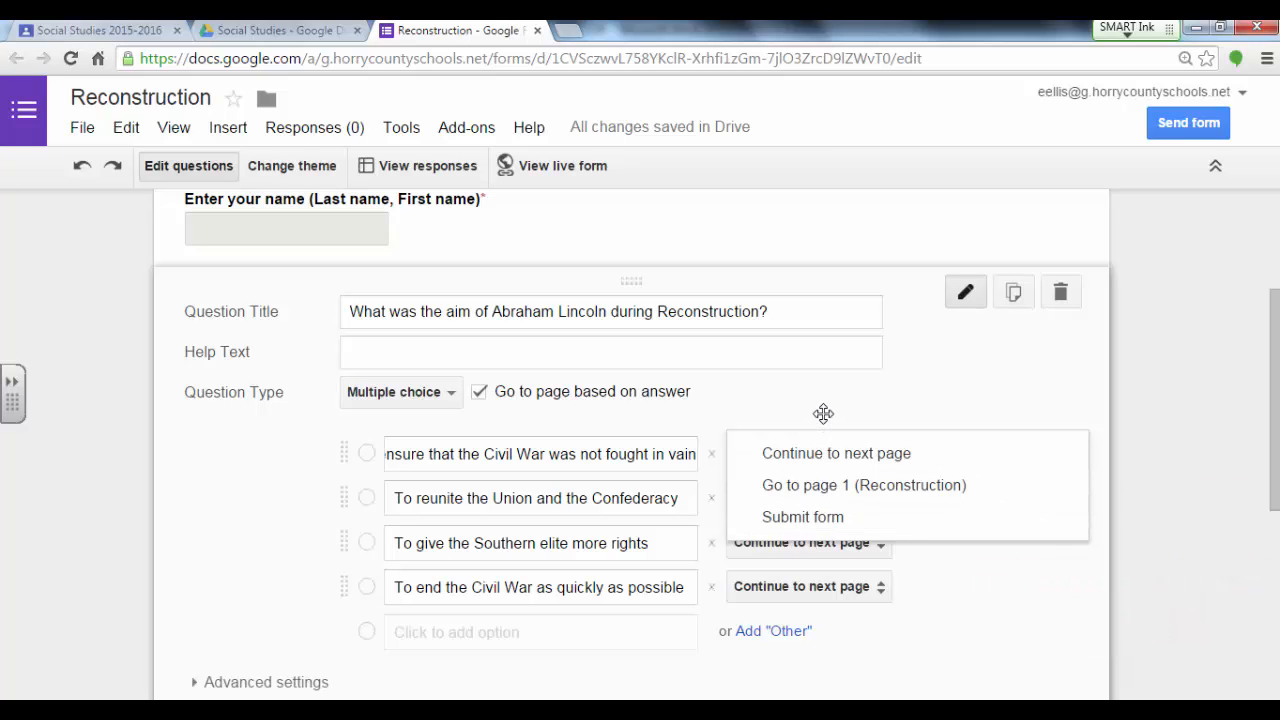
{"action": "left_click", "coordinate": [823, 413]}
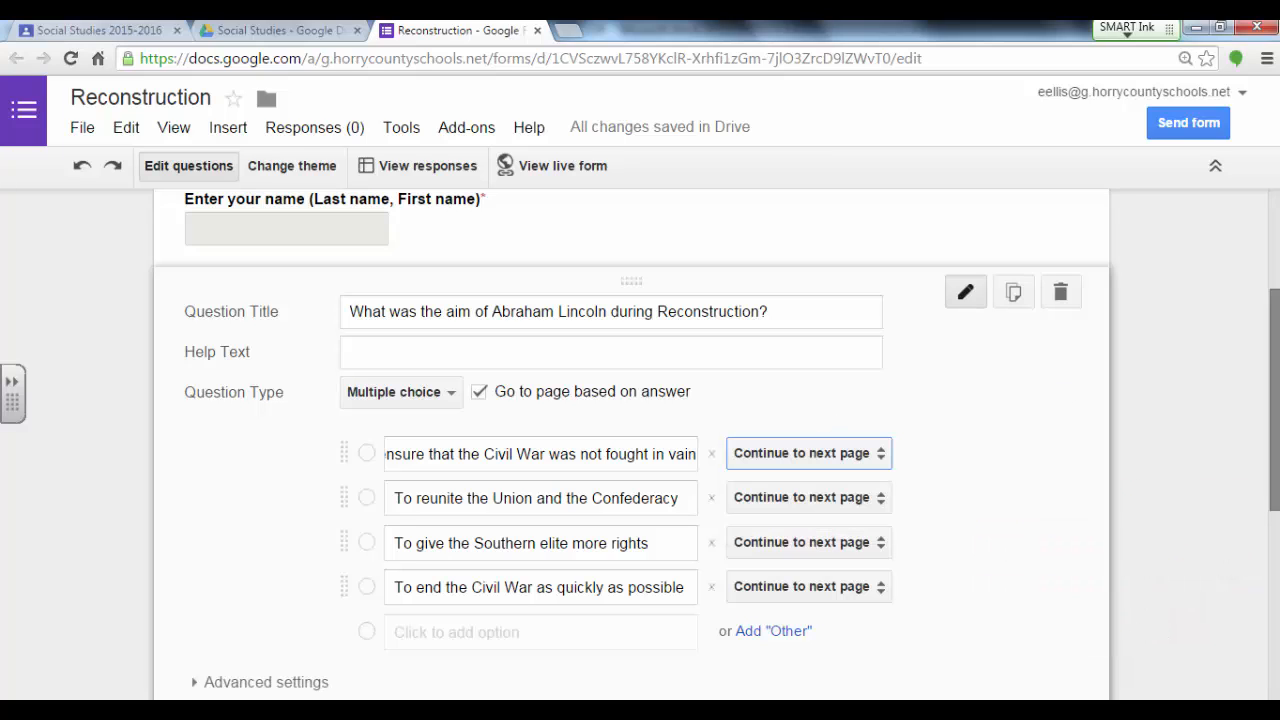
{"action": "left_click_drag", "start_coordinate": [1275, 371], "coordinate": [1275, 435]}
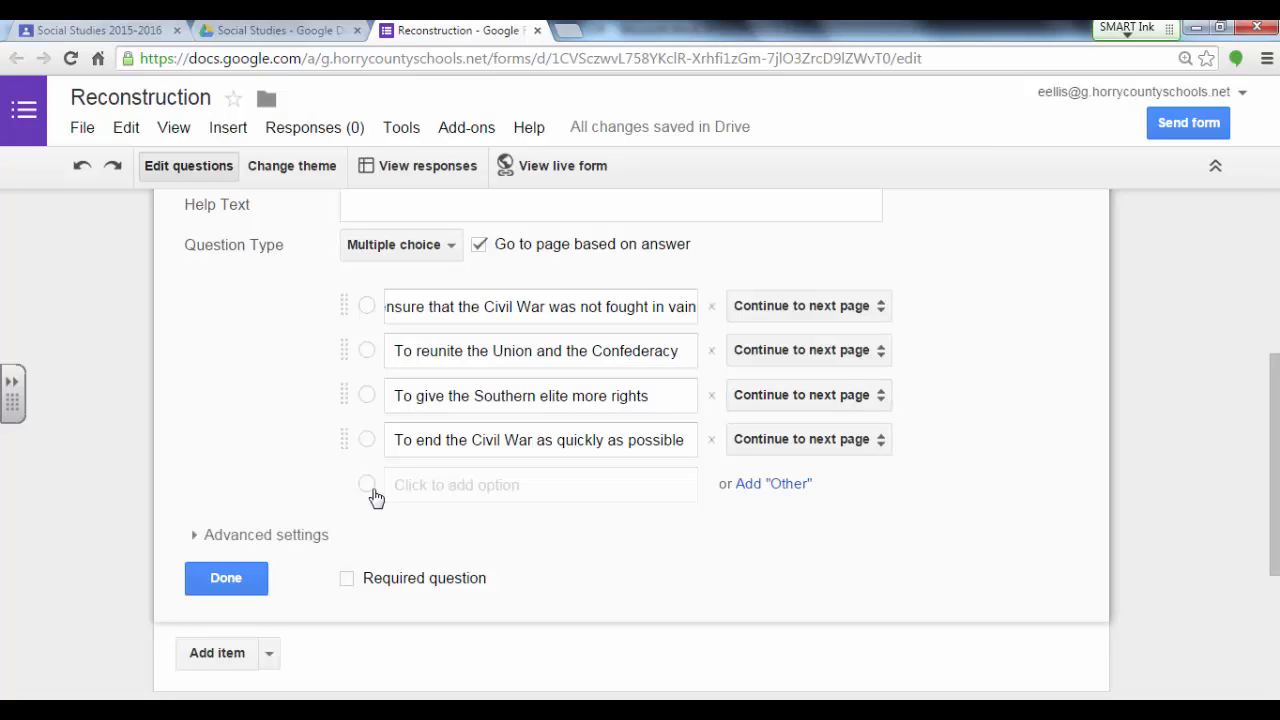
{"action": "left_click", "coordinate": [348, 580]}
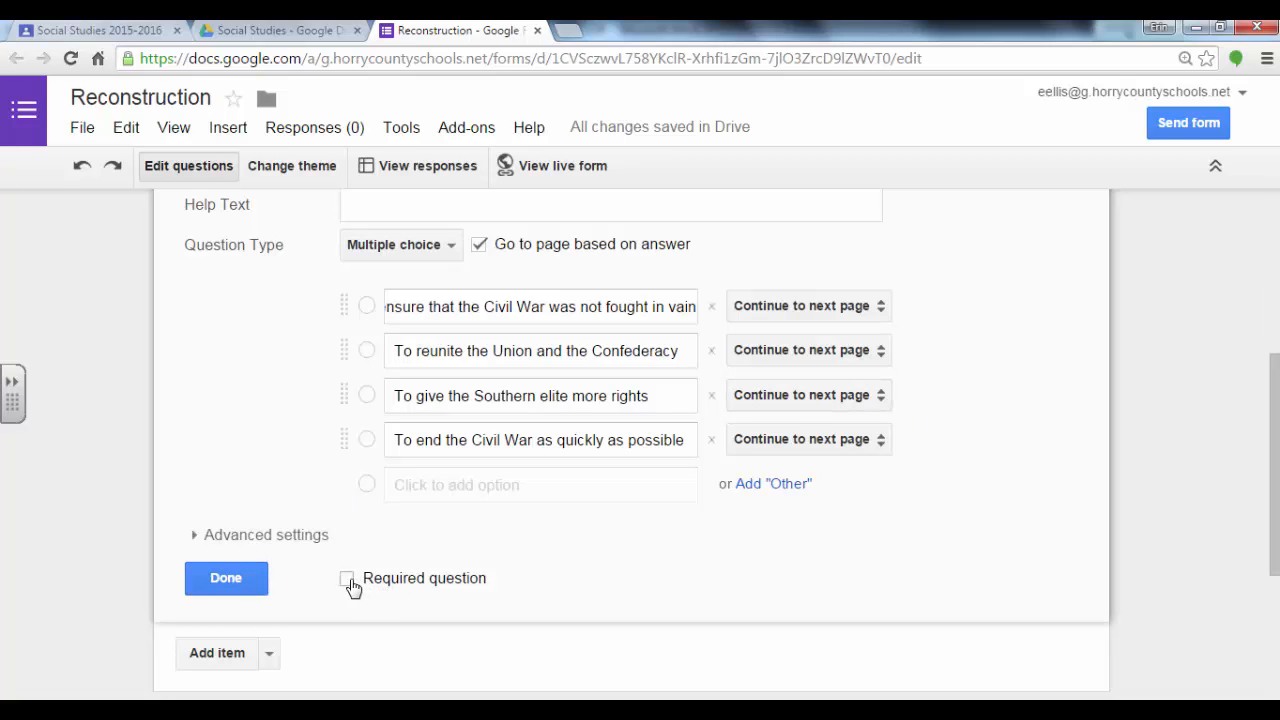
Step: Add an image item after the Lincoln question by uploading the sharecroppers picture from the Pictures library
{"action": "left_click_drag", "start_coordinate": [1275, 385], "coordinate": [1275, 395]}
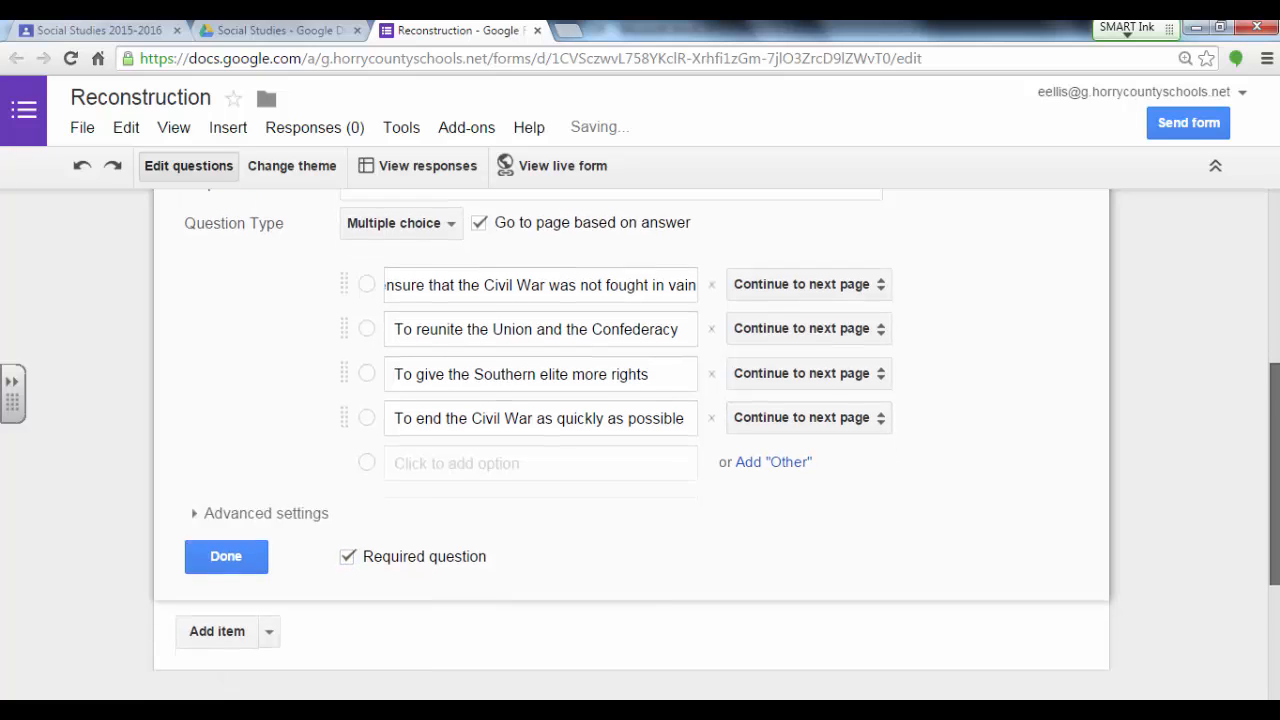
{"action": "left_click_drag", "start_coordinate": [1277, 257], "coordinate": [1275, 496]}
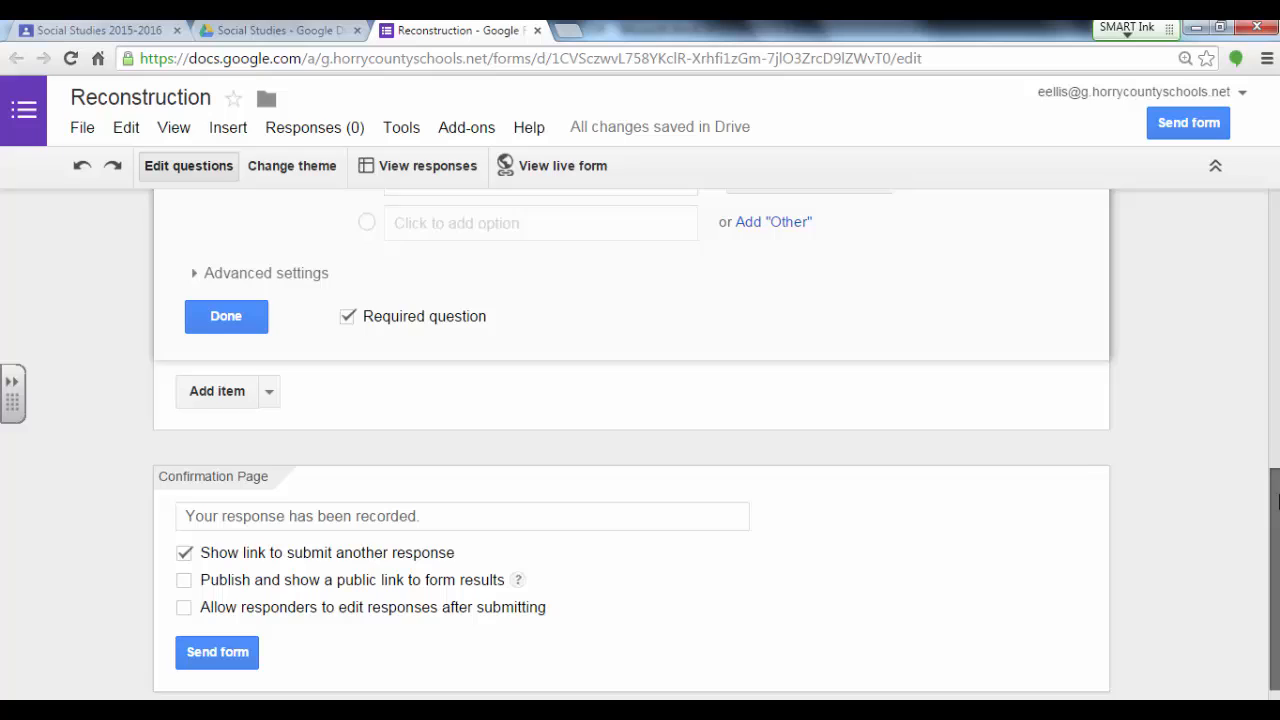
{"action": "left_click", "coordinate": [268, 392]}
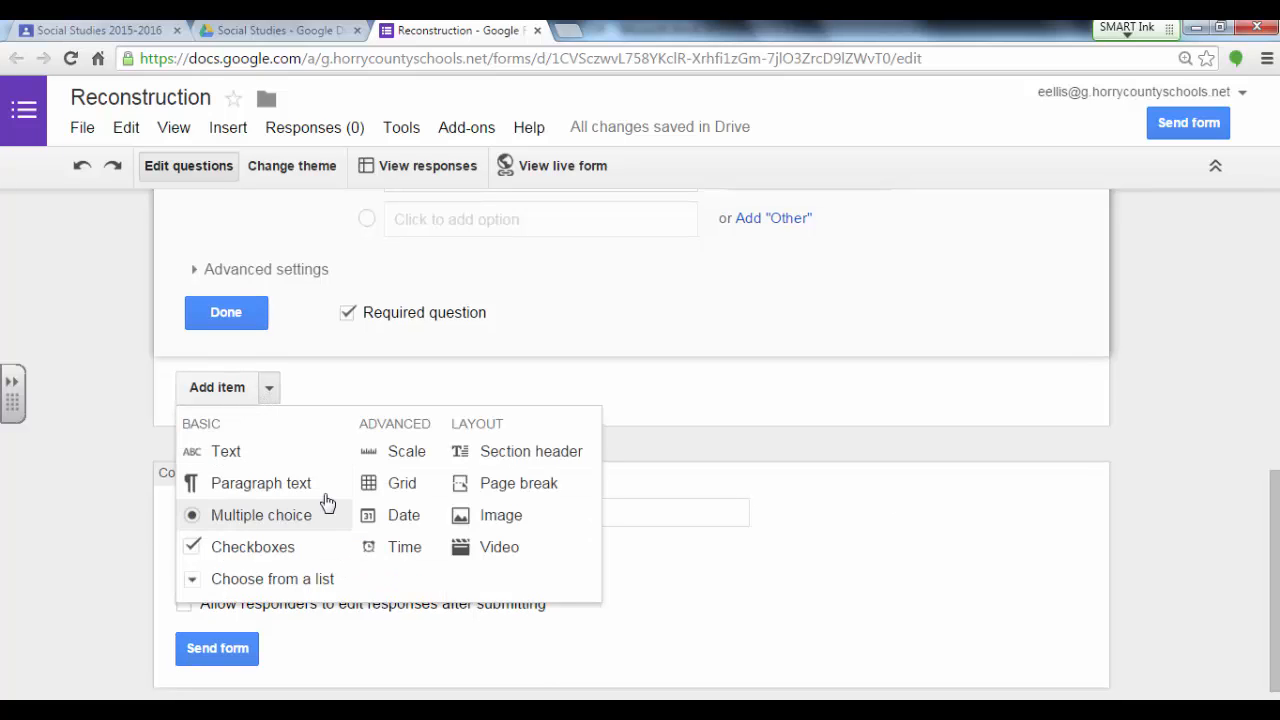
{"action": "left_click", "coordinate": [505, 520]}
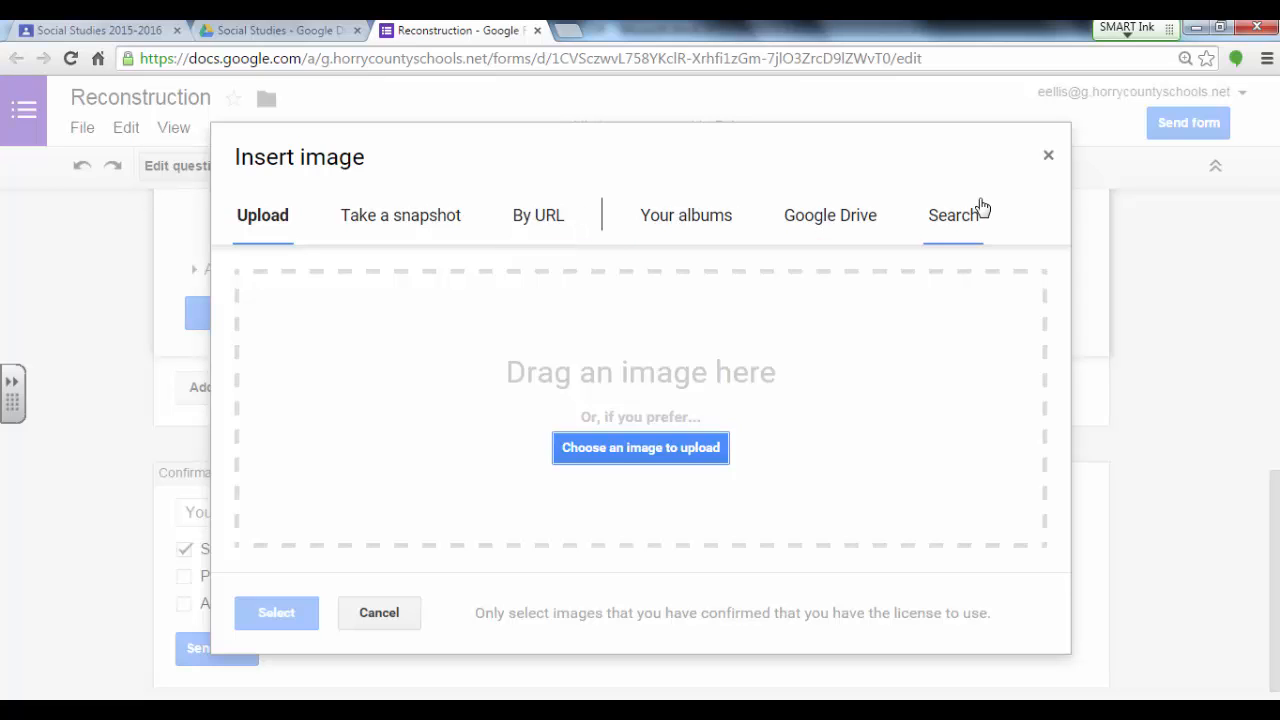
{"action": "left_click", "coordinate": [641, 448]}
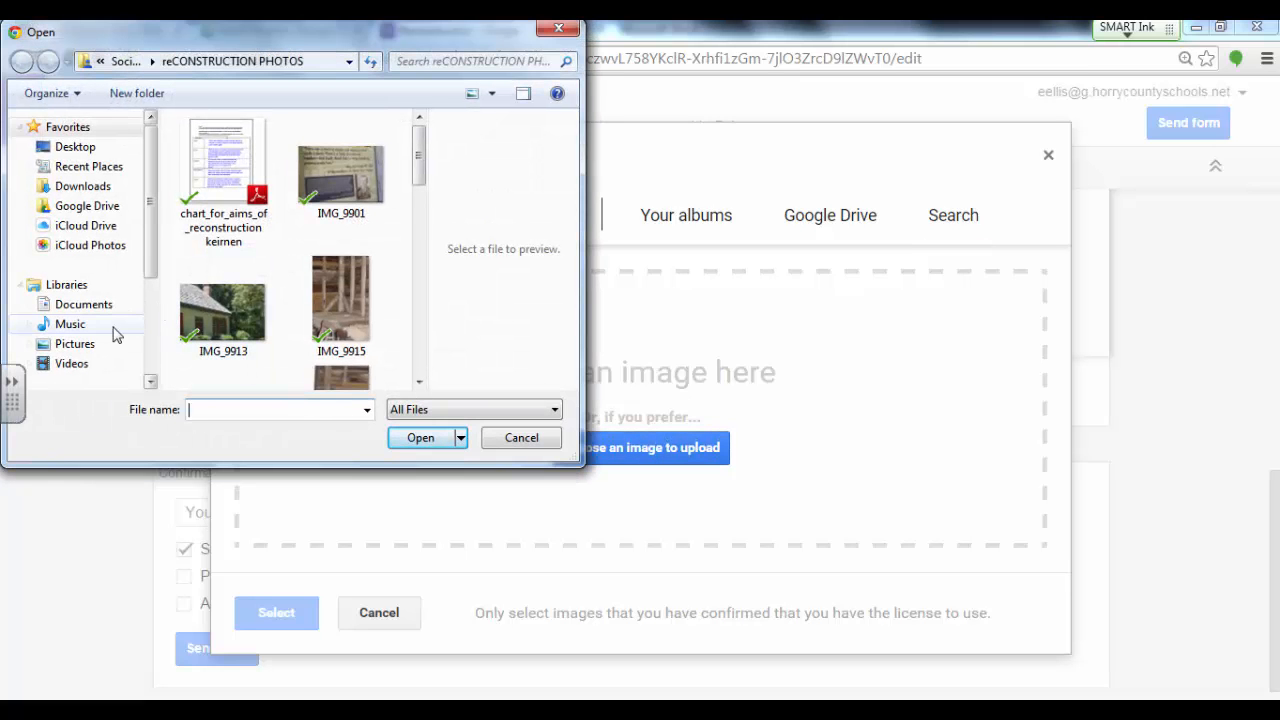
{"action": "left_click", "coordinate": [70, 343]}
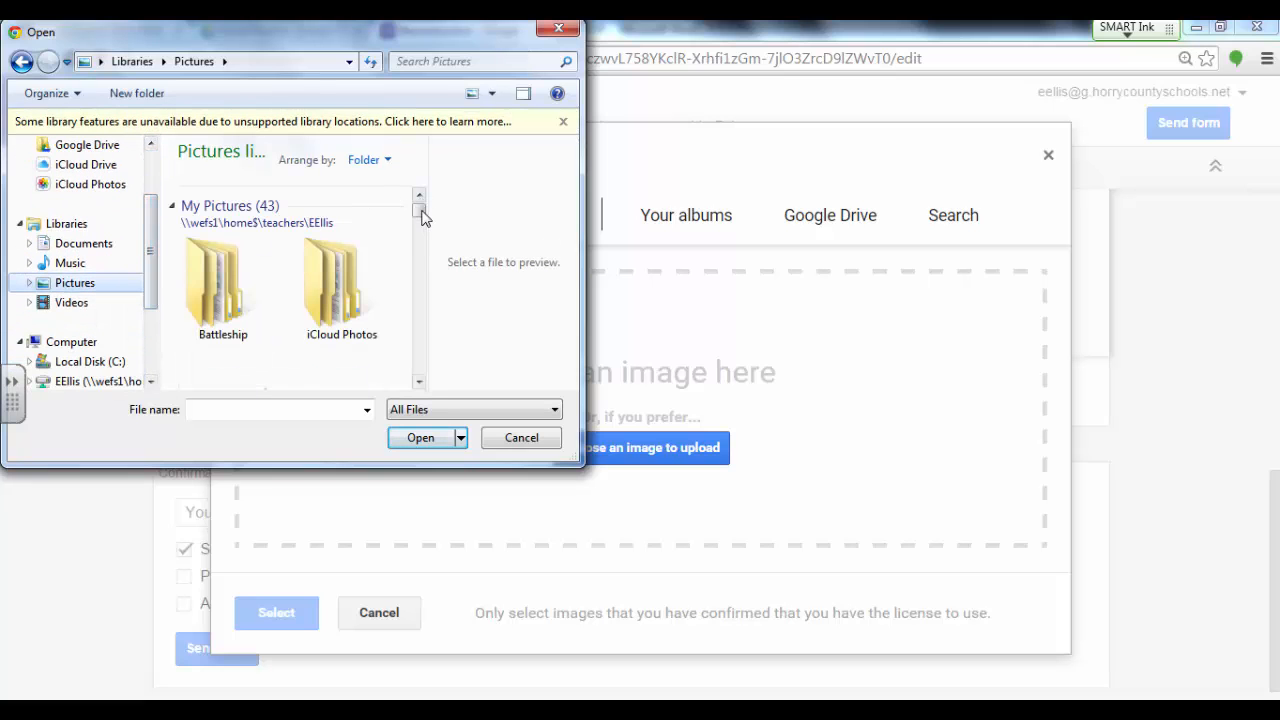
{"action": "left_click_drag", "start_coordinate": [420, 209], "coordinate": [415, 323]}
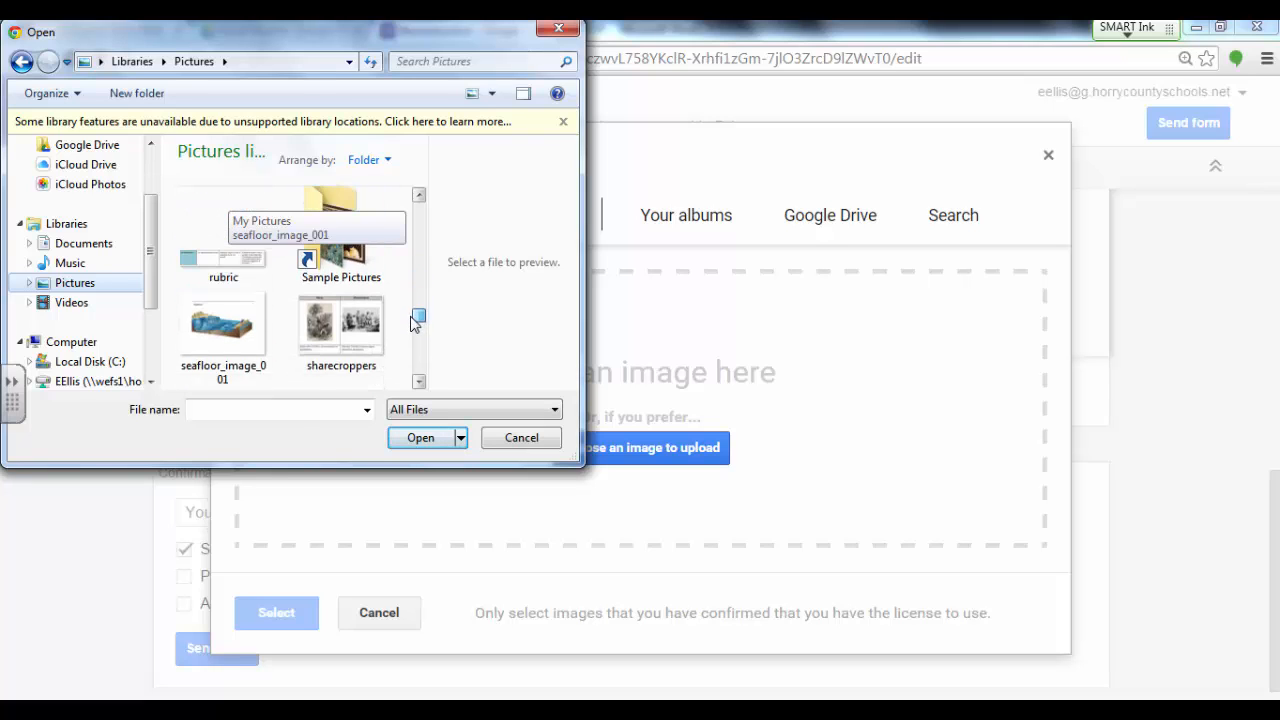
{"action": "left_click", "coordinate": [341, 292]}
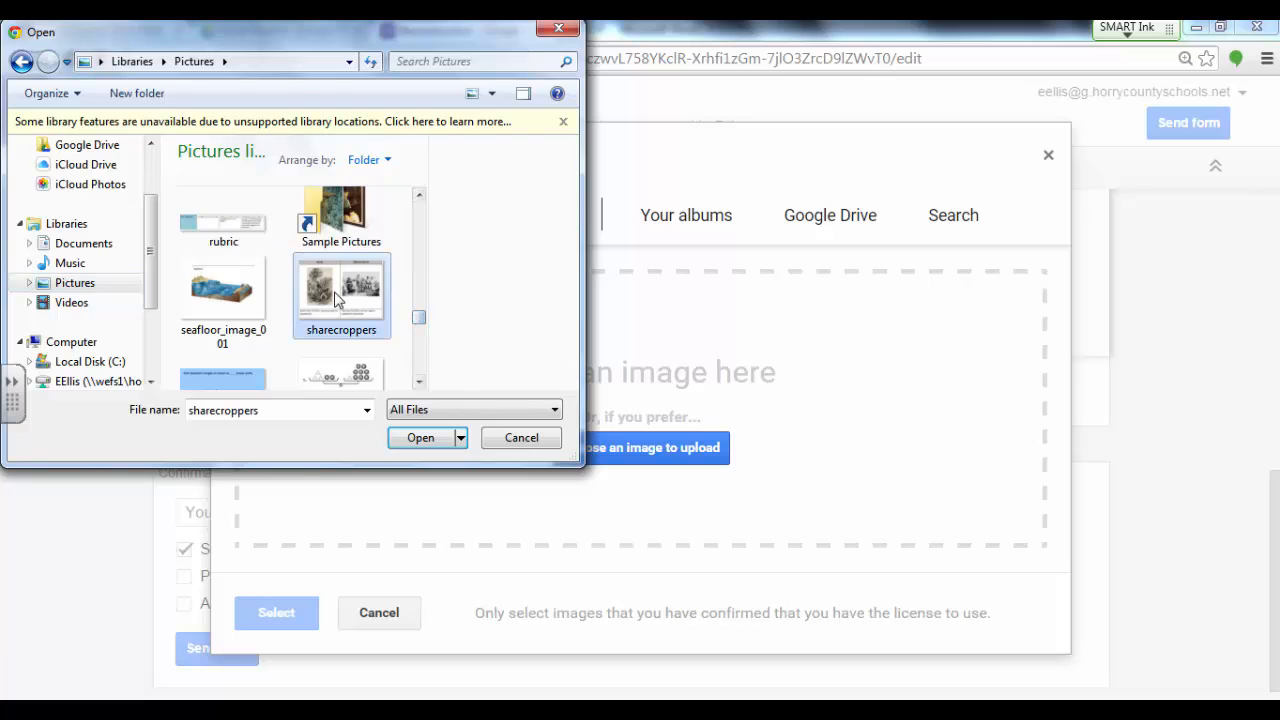
{"action": "left_click", "coordinate": [420, 440]}
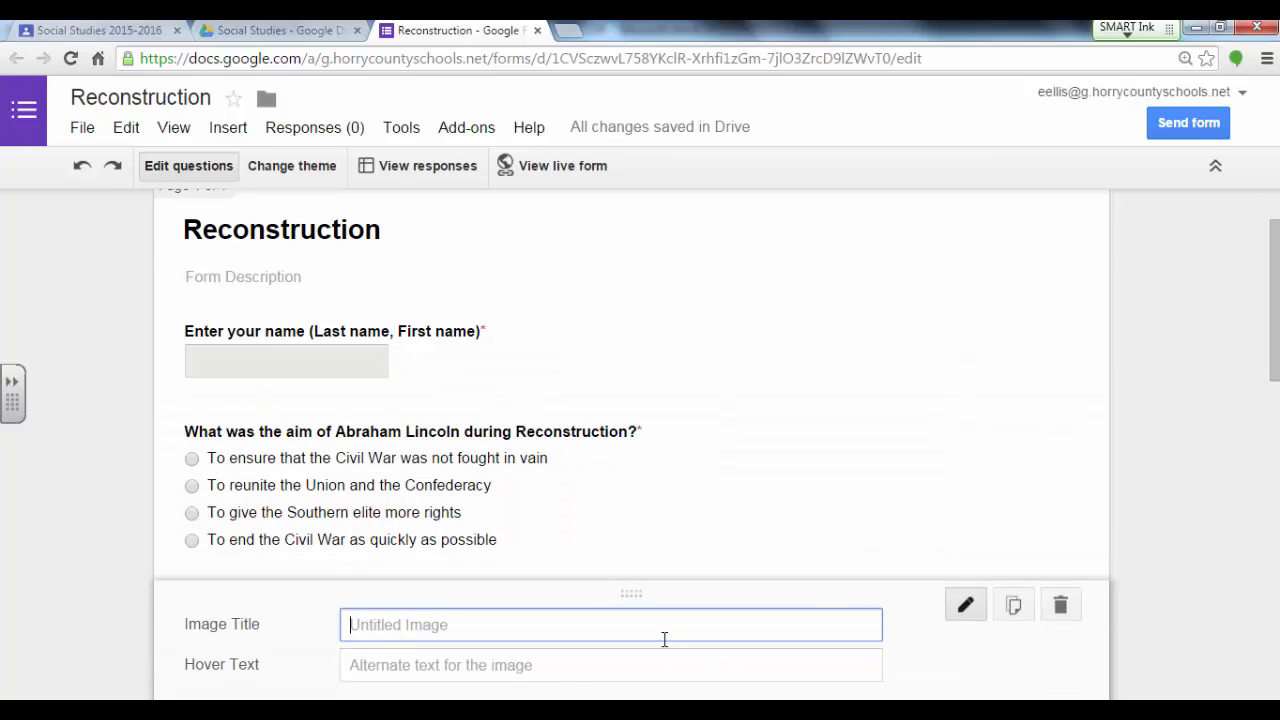
Step: Title the uploaded image Sharecroppers and finish editing the image item
{"action": "type", "text": "Sharecroppers"}
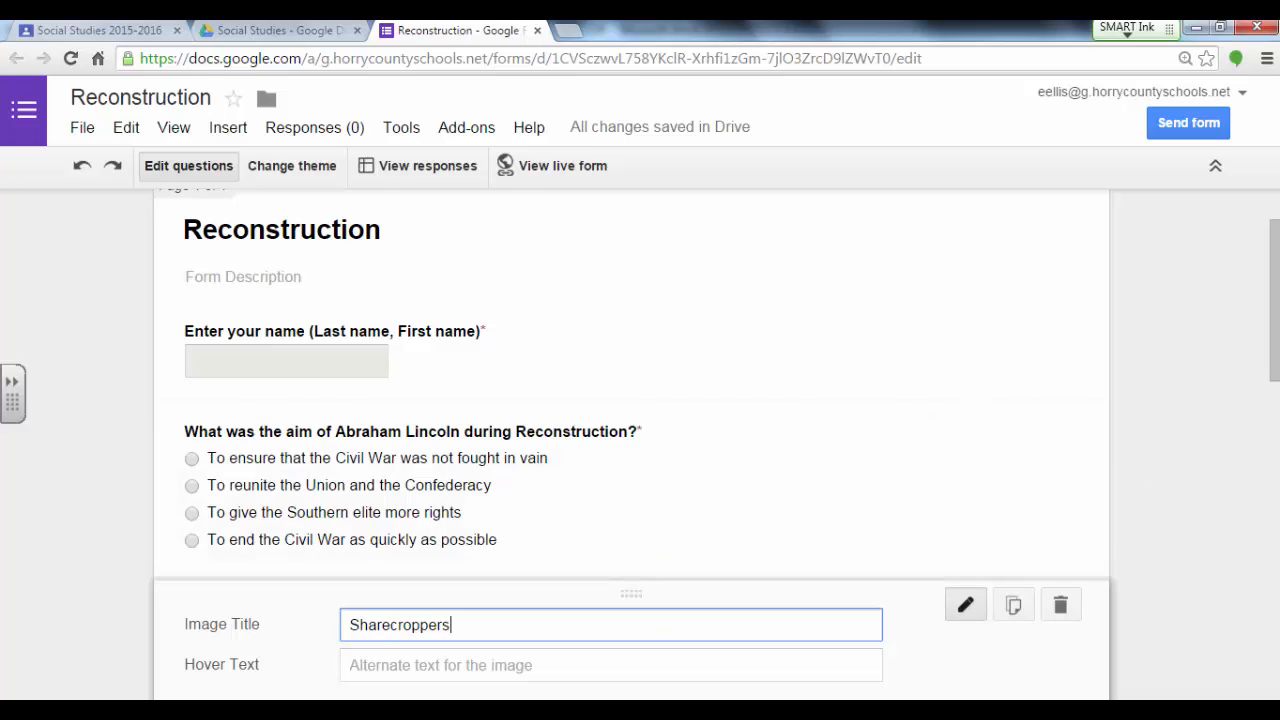
{"action": "left_click_drag", "start_coordinate": [1274, 325], "coordinate": [1276, 560]}
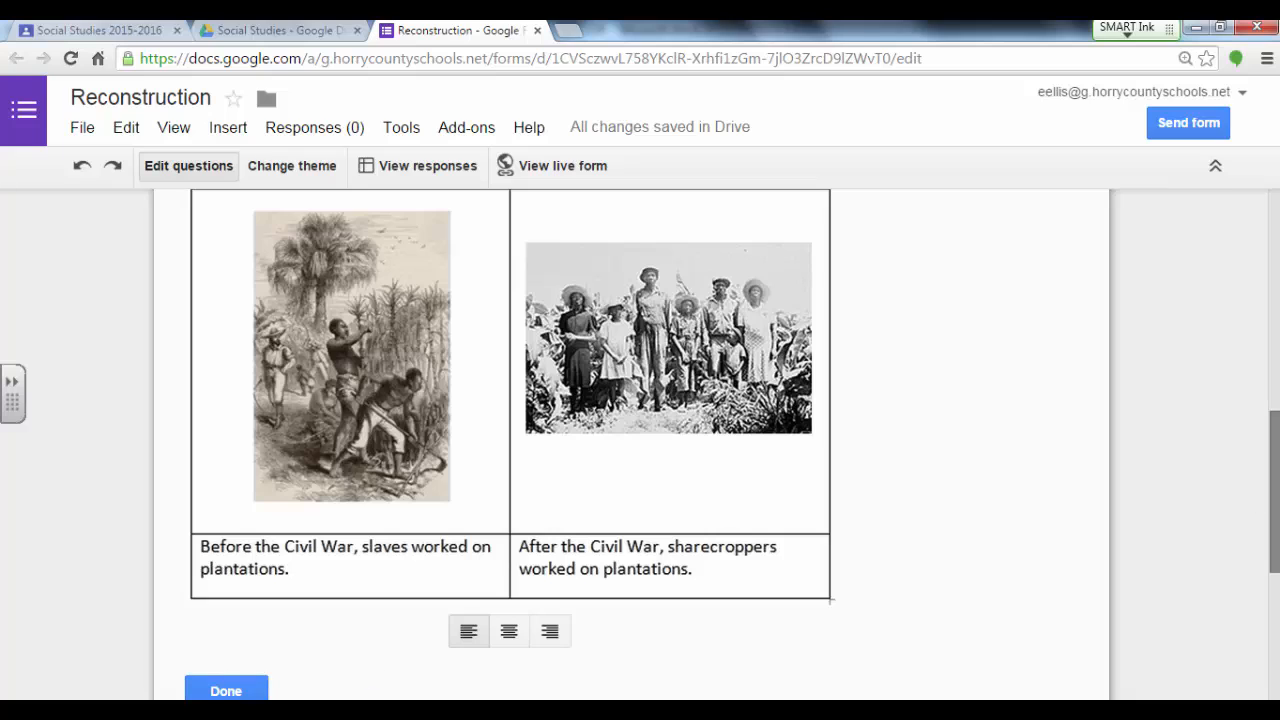
{"action": "scroll", "coordinate": [530, 487], "scroll_direction": "down", "scroll_amount": 3}
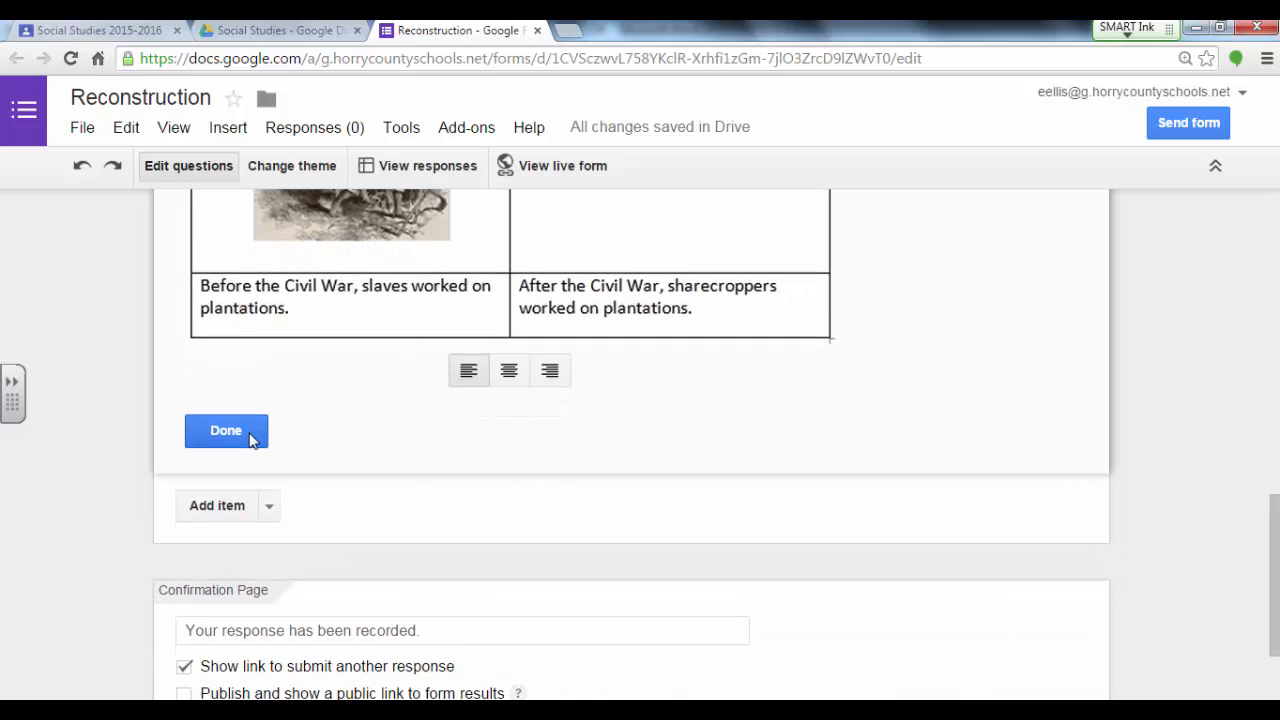
Step: Add a grid question titled "How was life different after African Americans gained their freedom?" with the row label African American's Freedom
{"action": "left_click", "coordinate": [271, 510]}
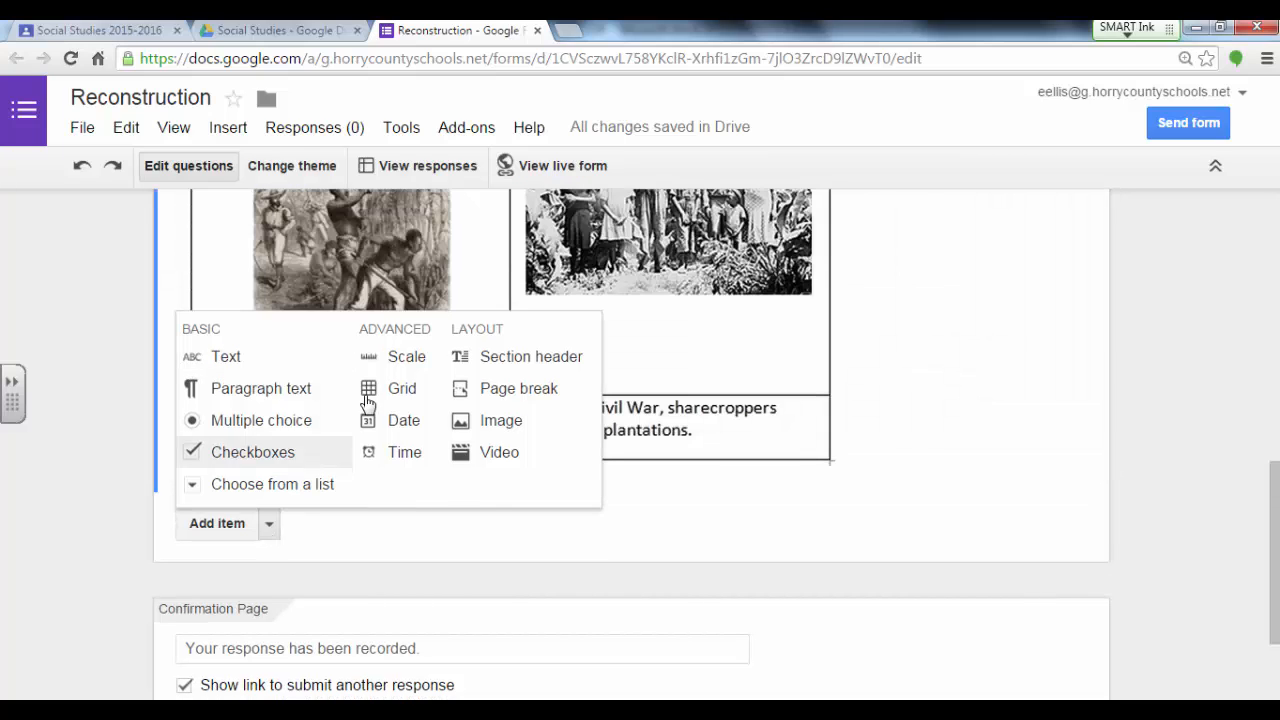
{"action": "left_click", "coordinate": [378, 403]}
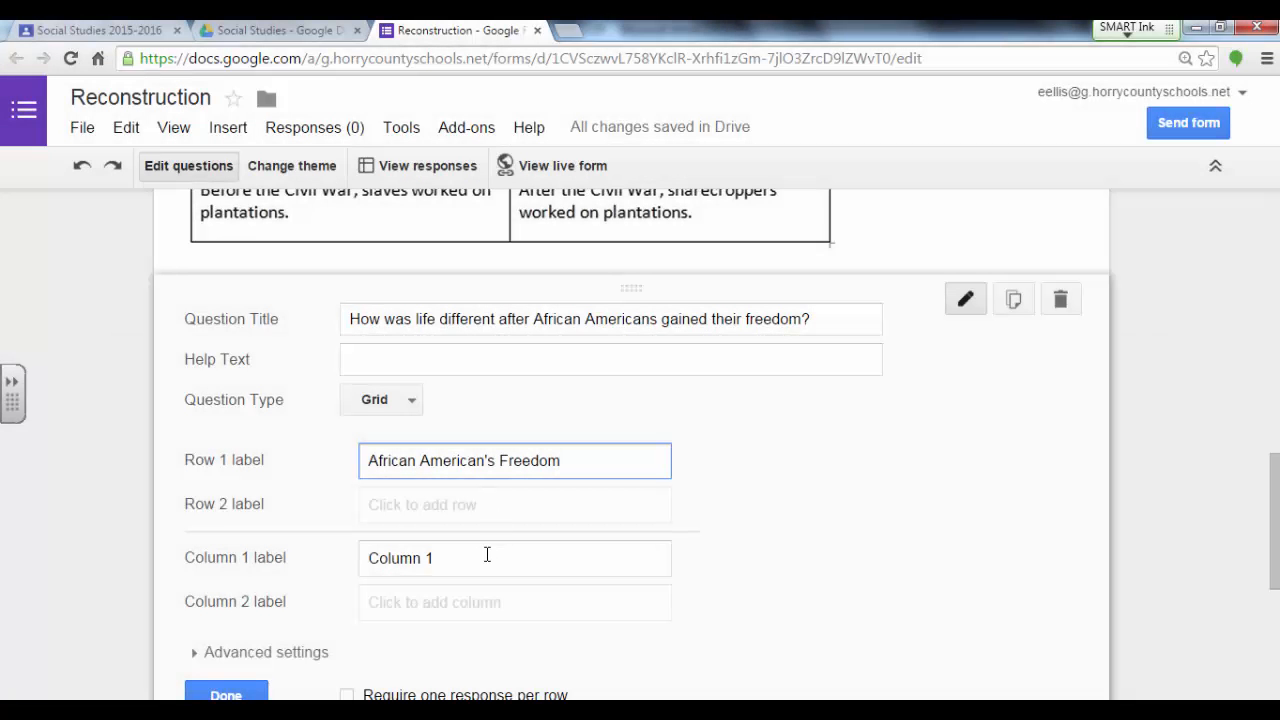
Step: Label the grid columns They could attend school, The African Americans could now worship freely, and African Americans could now drive cars, and finish editing the question
{"action": "left_click", "coordinate": [487, 557]}
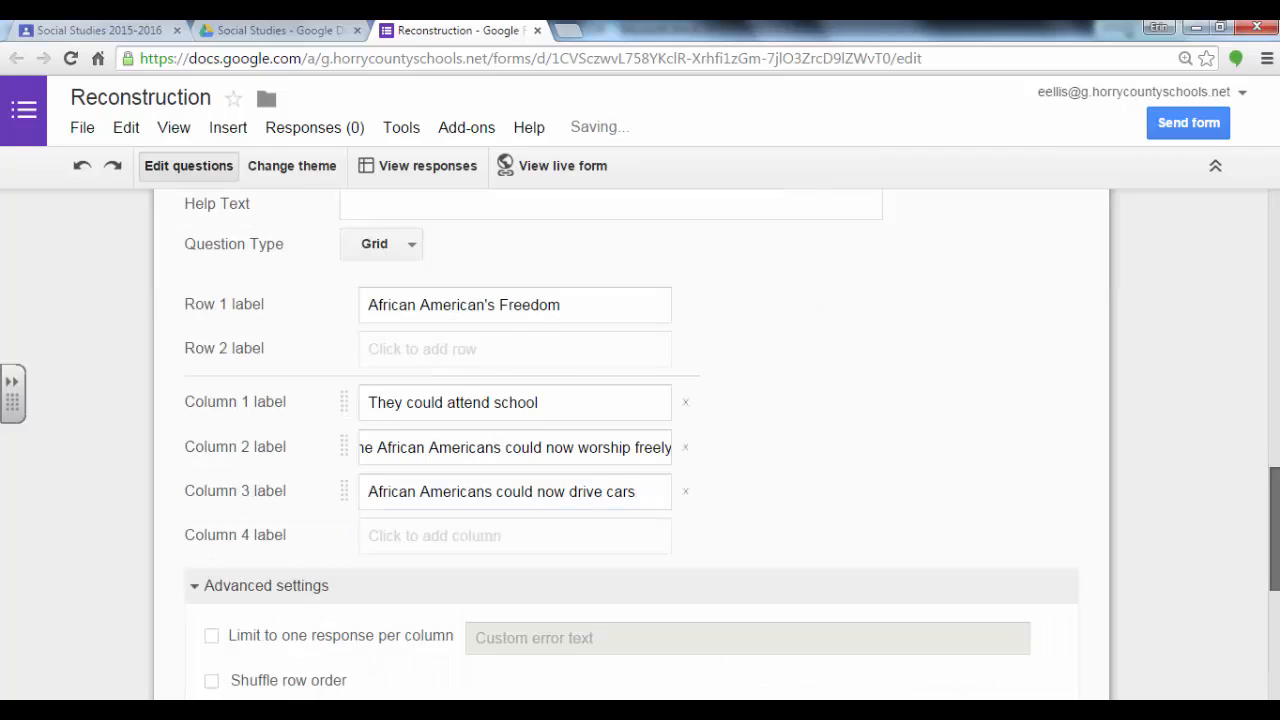
{"action": "scroll", "coordinate": [630, 450], "scroll_direction": "down", "scroll_amount": 1}
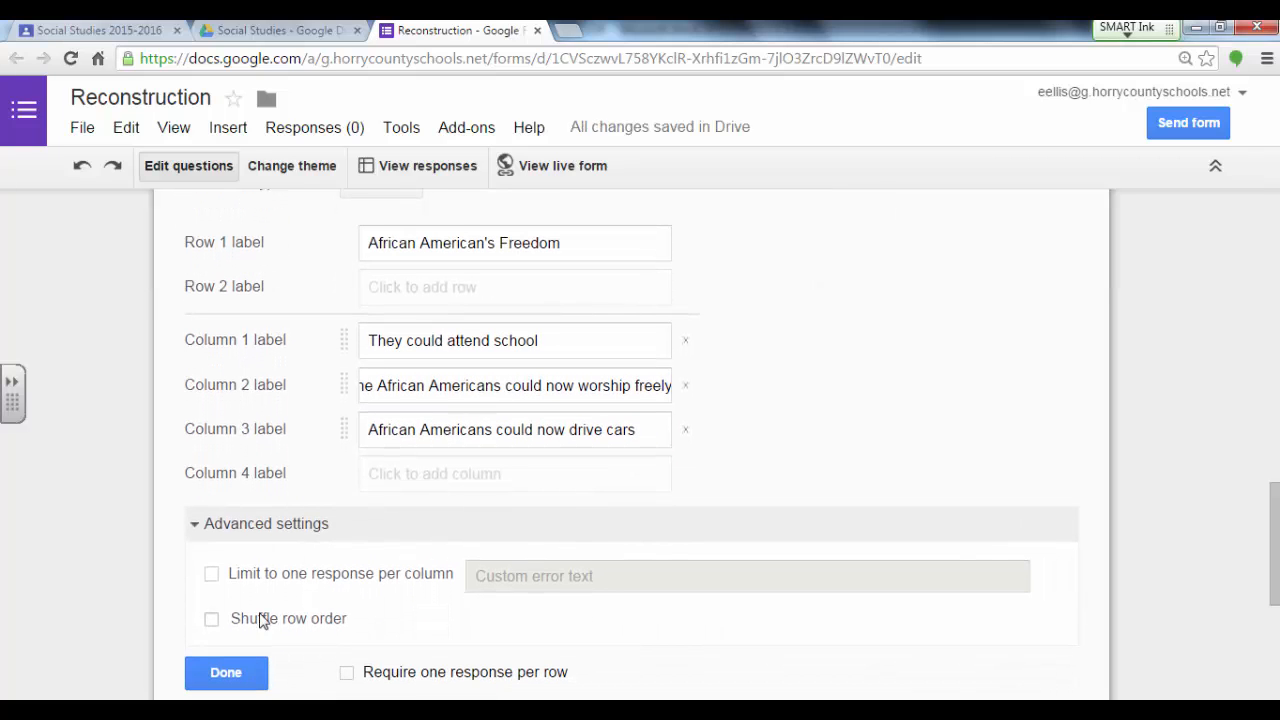
{"action": "left_click", "coordinate": [226, 672]}
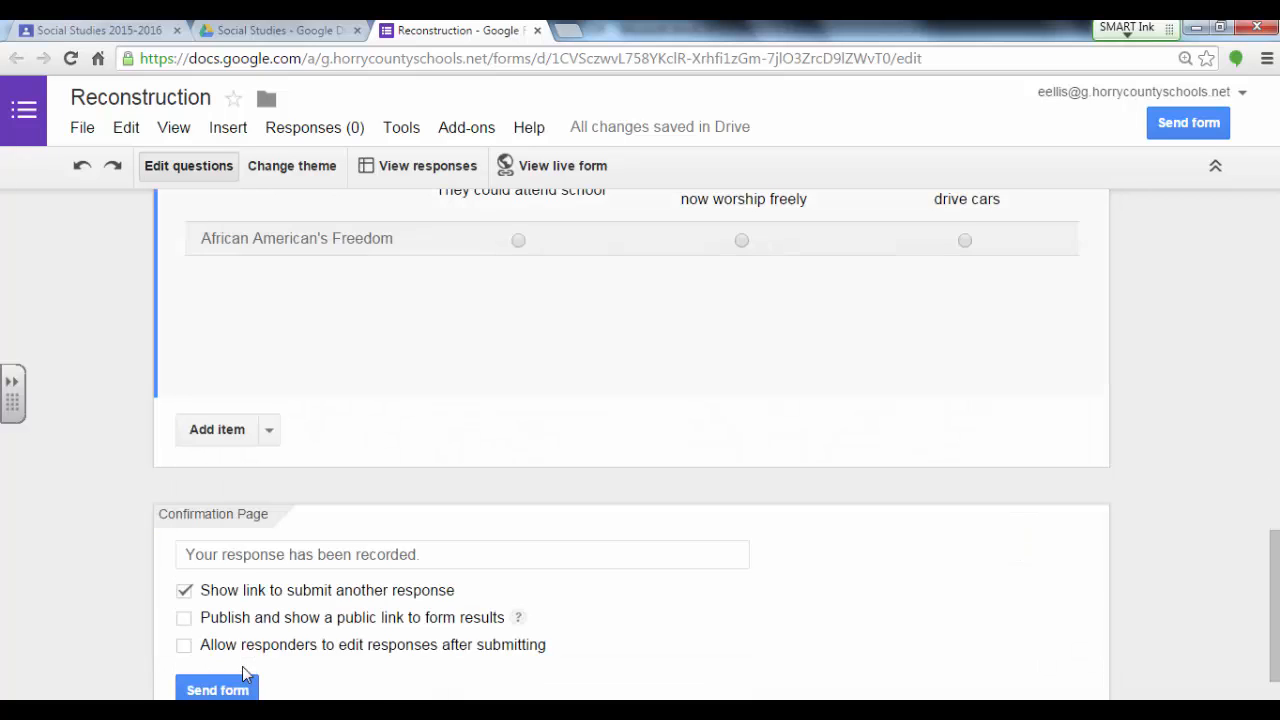
{"action": "scroll", "coordinate": [503, 524], "scroll_direction": "up", "scroll_amount": 2}
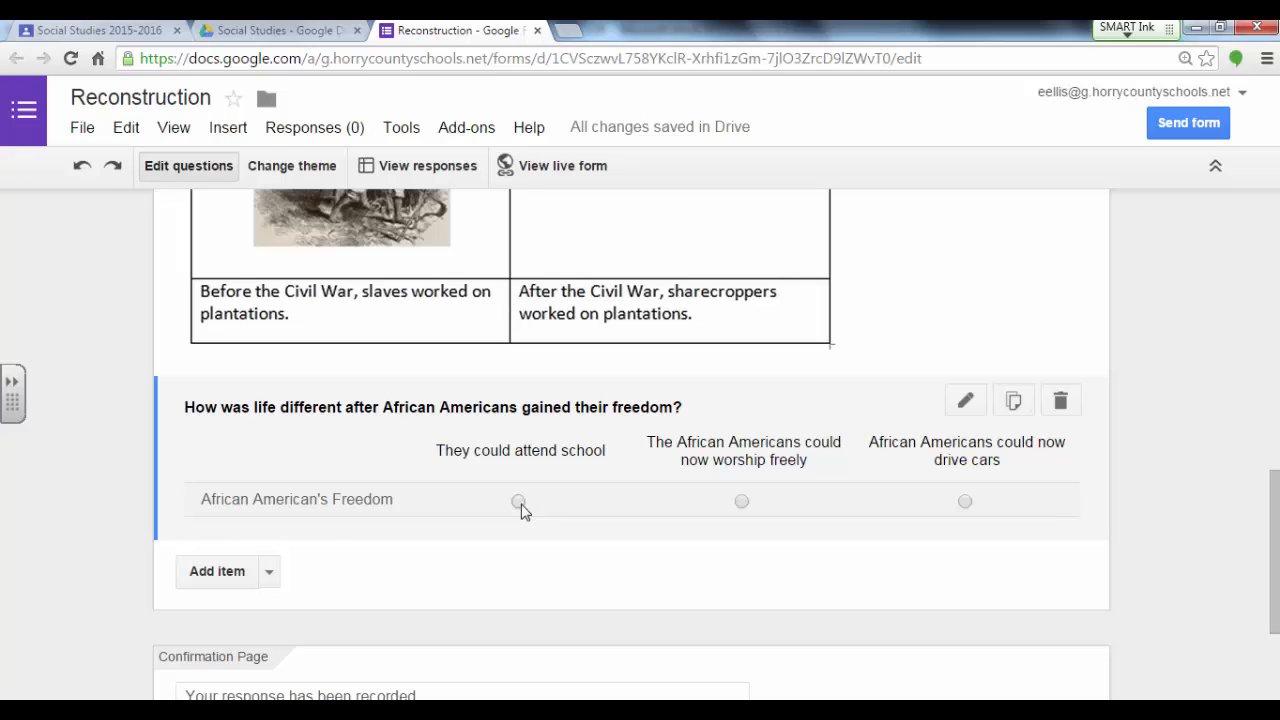
{"action": "left_click", "coordinate": [521, 509]}
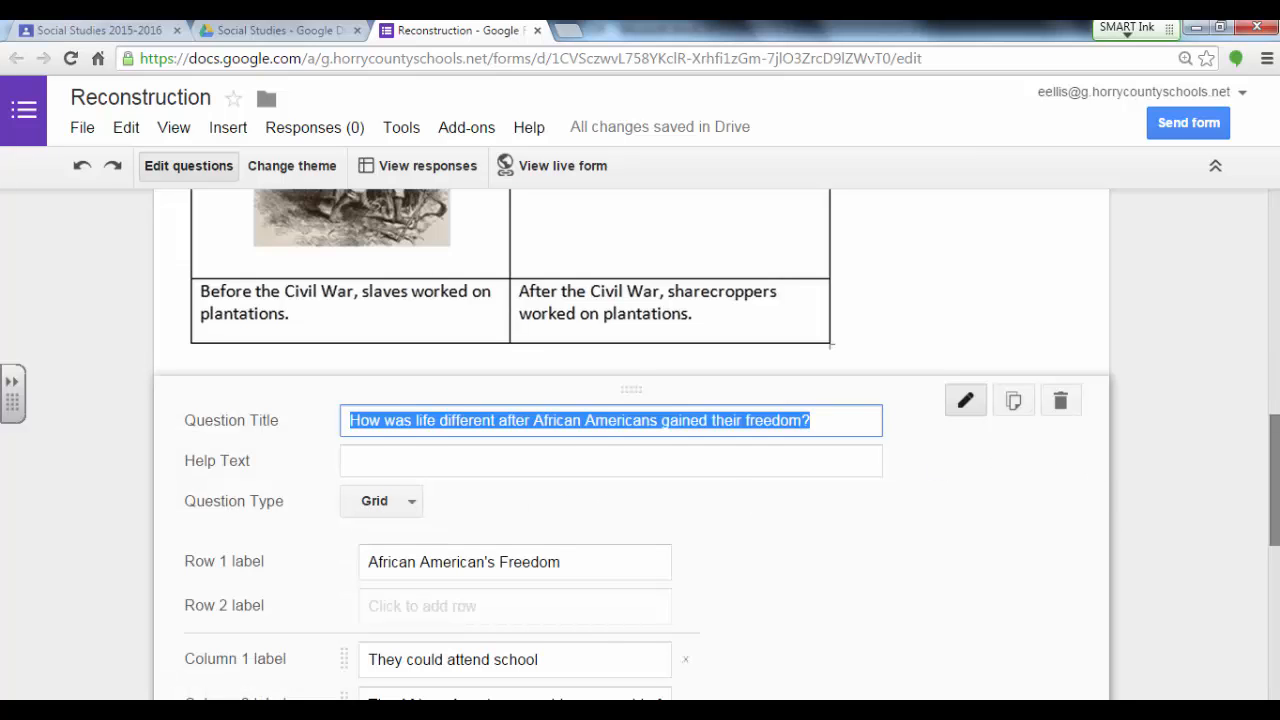
{"action": "scroll", "coordinate": [346, 563], "scroll_direction": "down", "scroll_amount": 4}
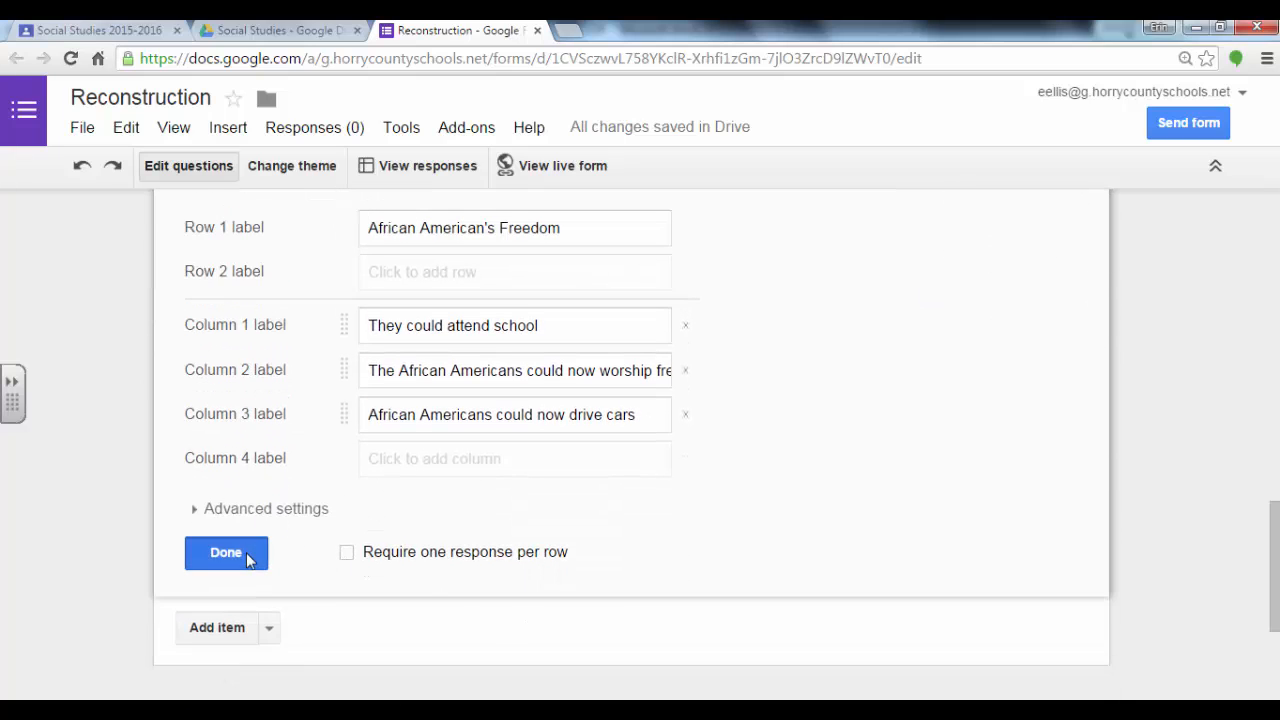
{"action": "left_click", "coordinate": [226, 554]}
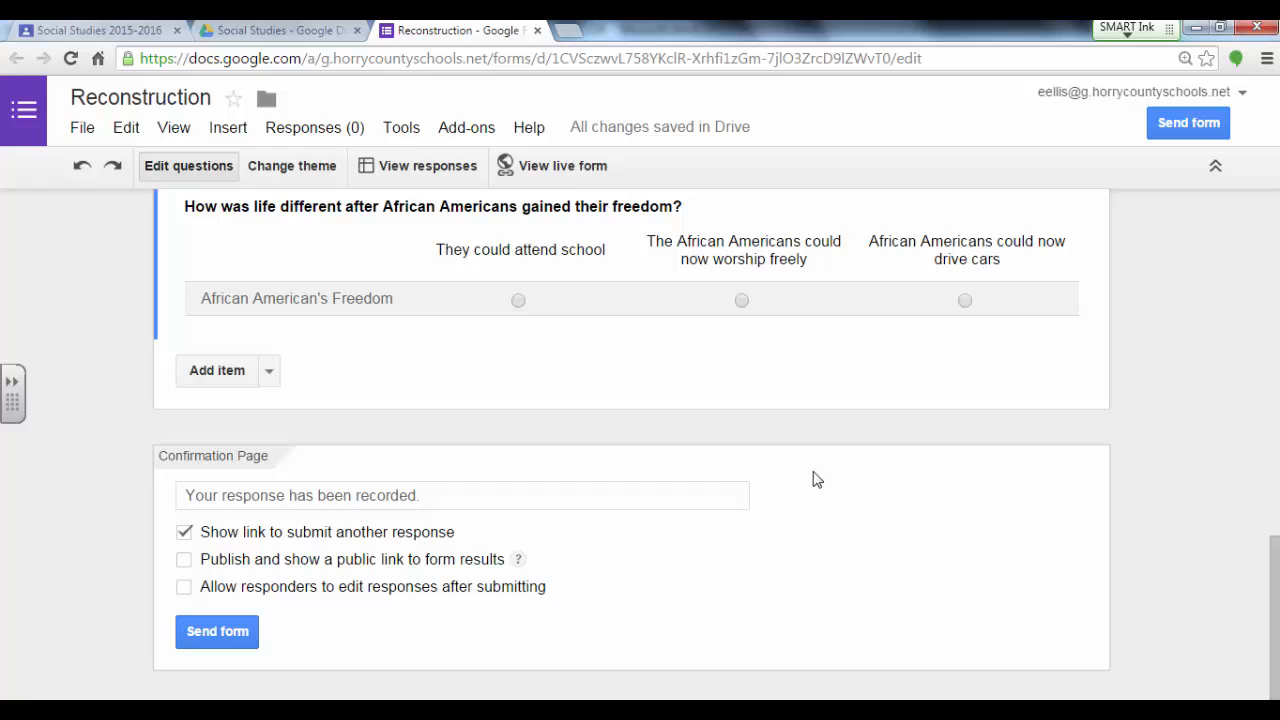
Step: Open the live form, look through its questions and try to submit it with all answers left blank
{"action": "left_click", "coordinate": [527, 172]}
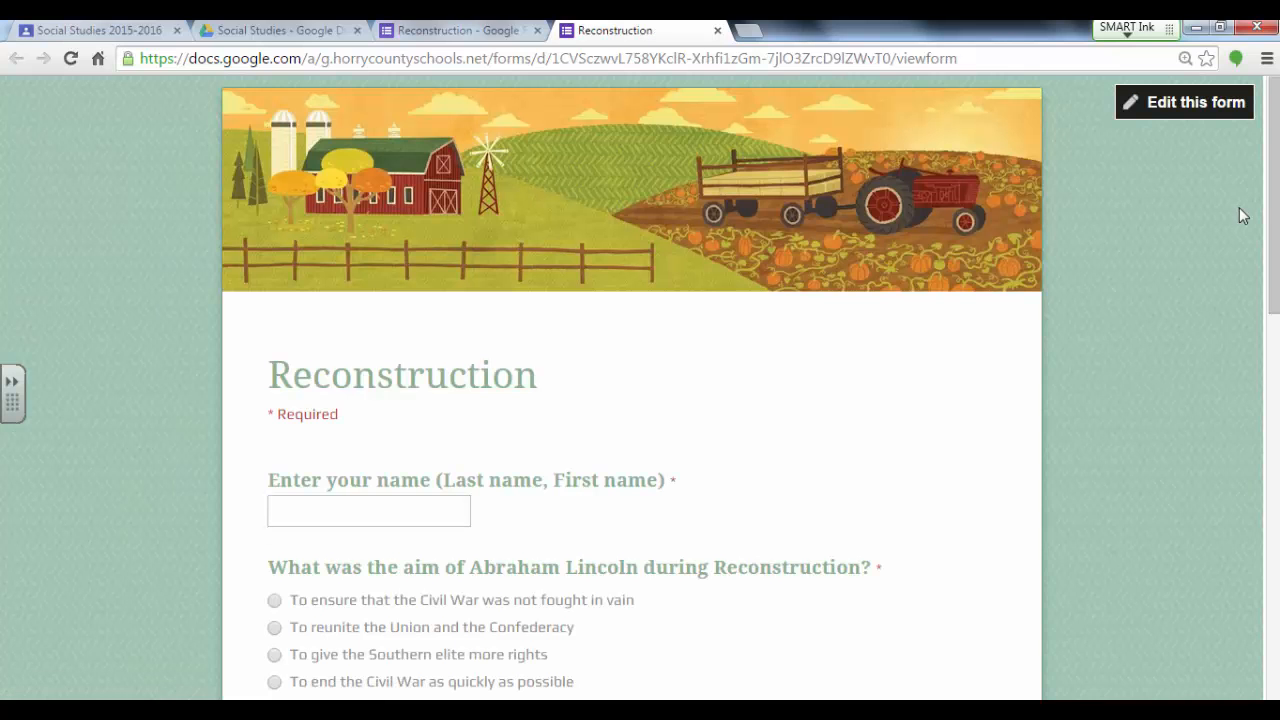
{"action": "left_click_drag", "start_coordinate": [1274, 211], "coordinate": [1274, 509]}
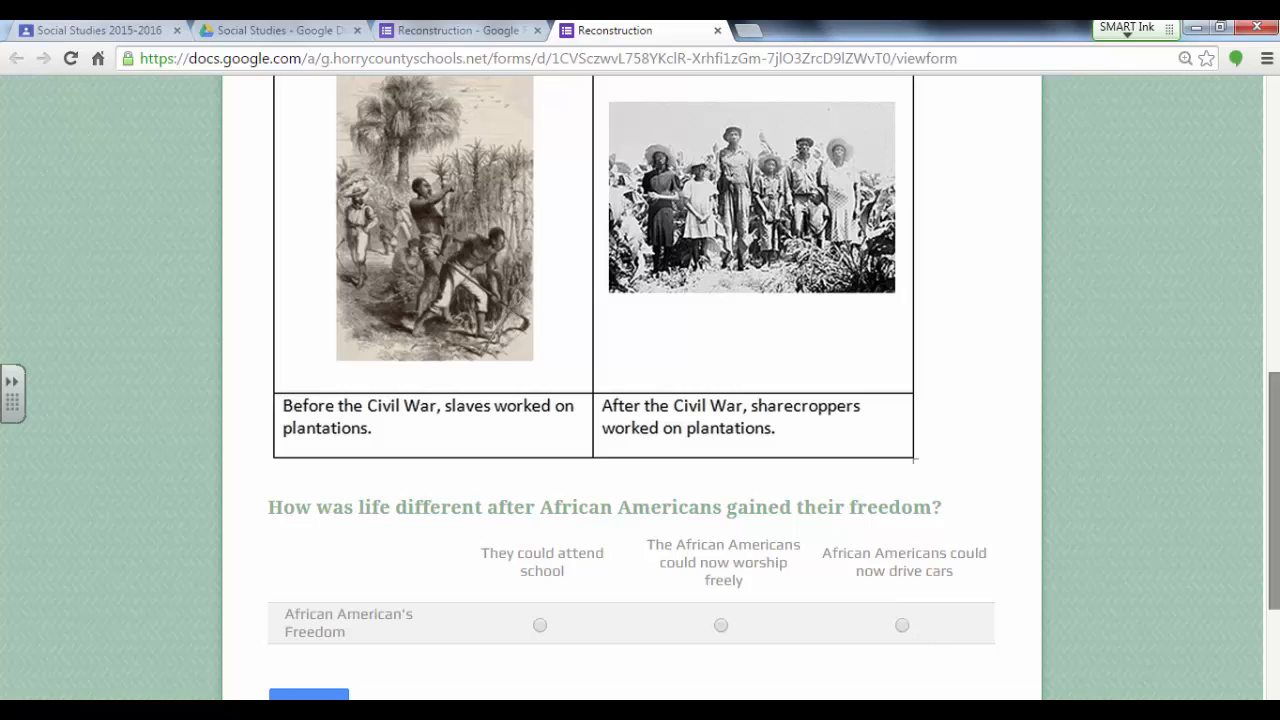
{"action": "left_click_drag", "start_coordinate": [1273, 553], "coordinate": [1268, 579]}
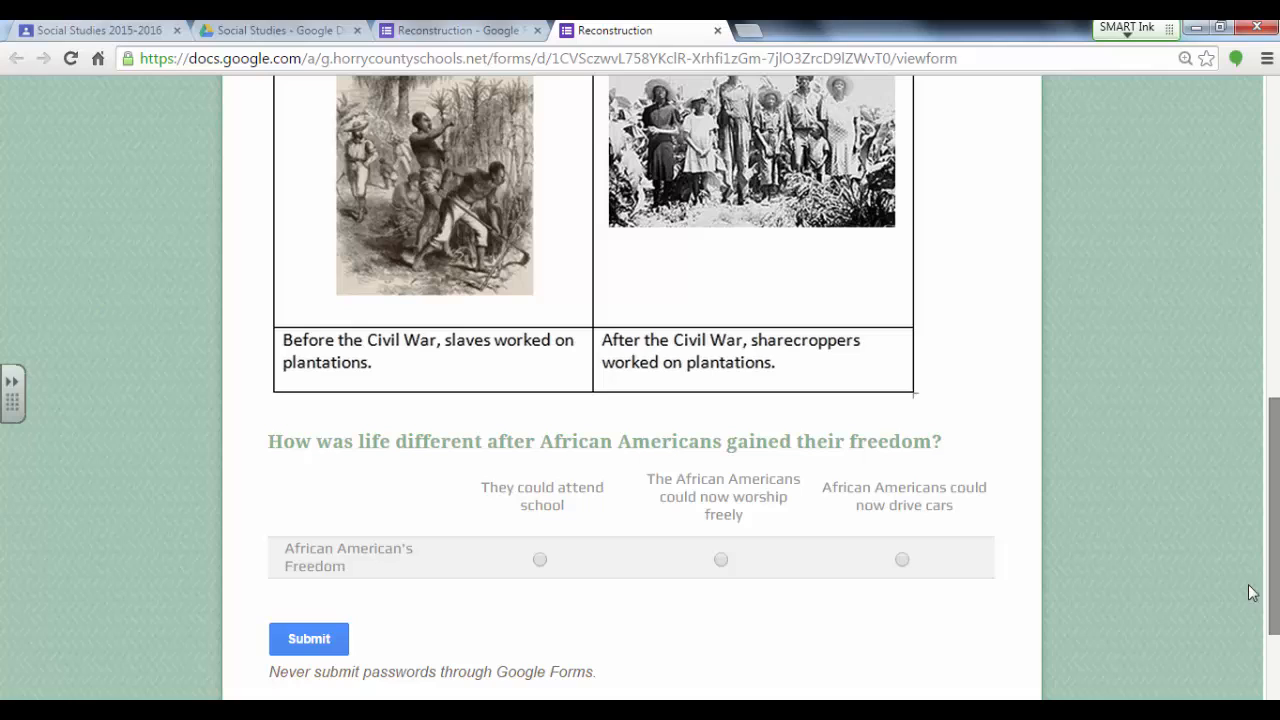
{"action": "left_click", "coordinate": [309, 639]}
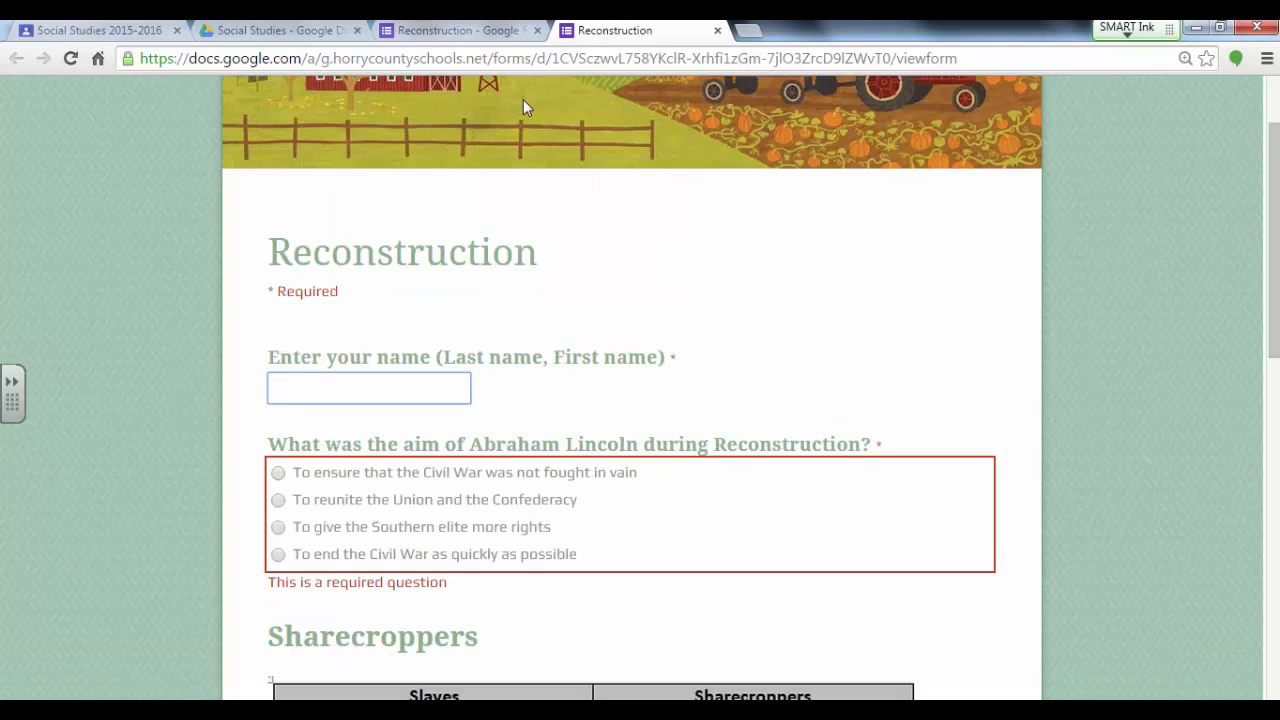
{"action": "scroll", "coordinate": [586, 97], "scroll_direction": "up", "scroll_amount": 2}
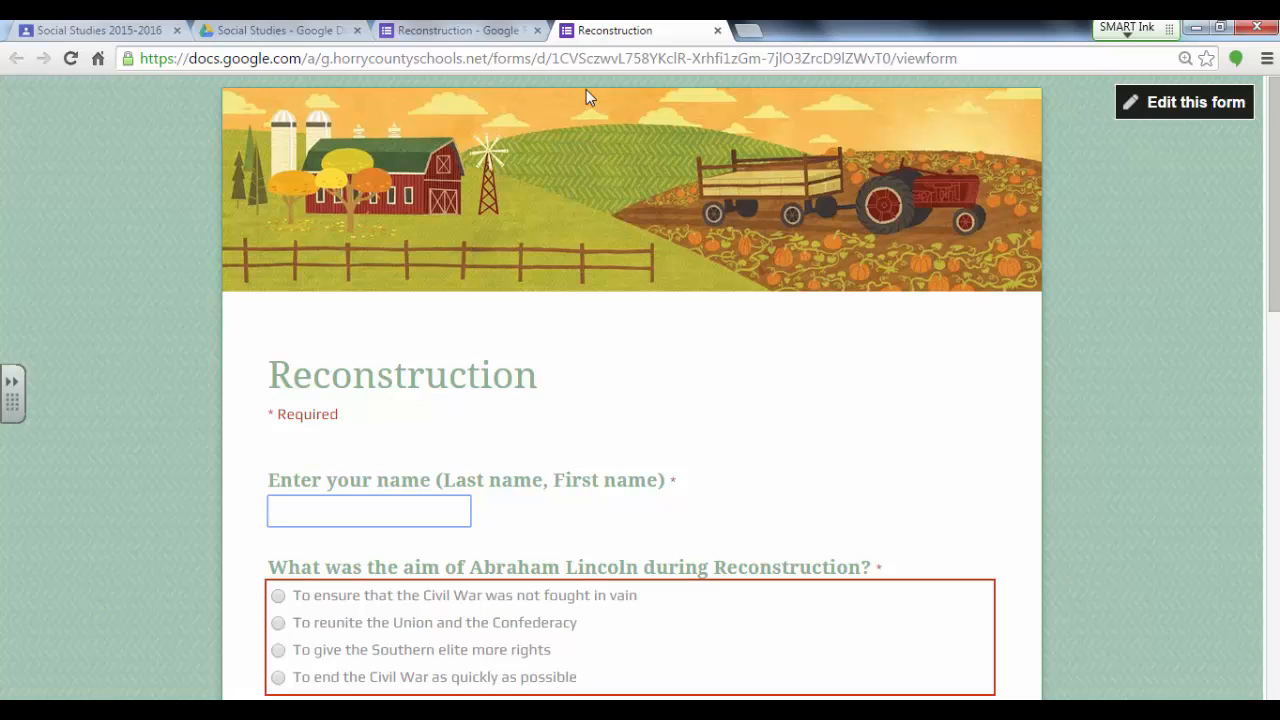
Step: Return to the form editor, start adding a video item after the grid question and search YouTube for sharecroppers
{"action": "left_click", "coordinate": [458, 30]}
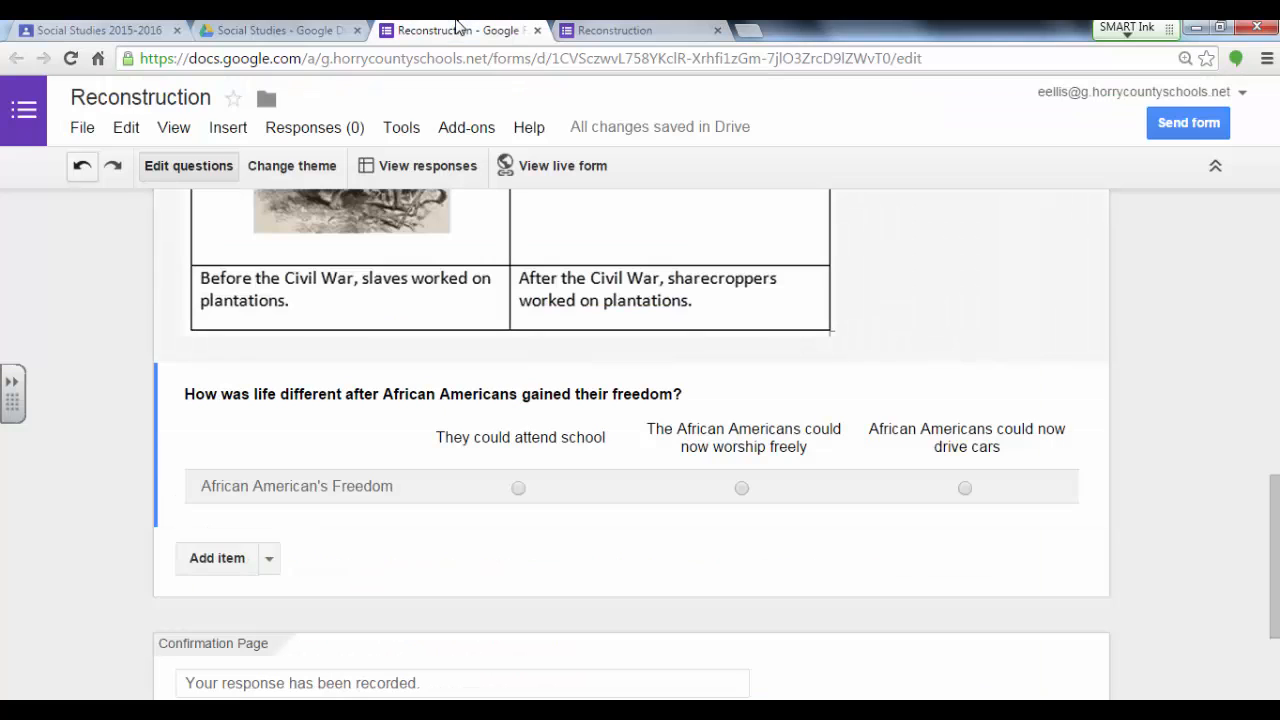
{"action": "scroll", "coordinate": [830, 331], "scroll_direction": "down", "scroll_amount": 3}
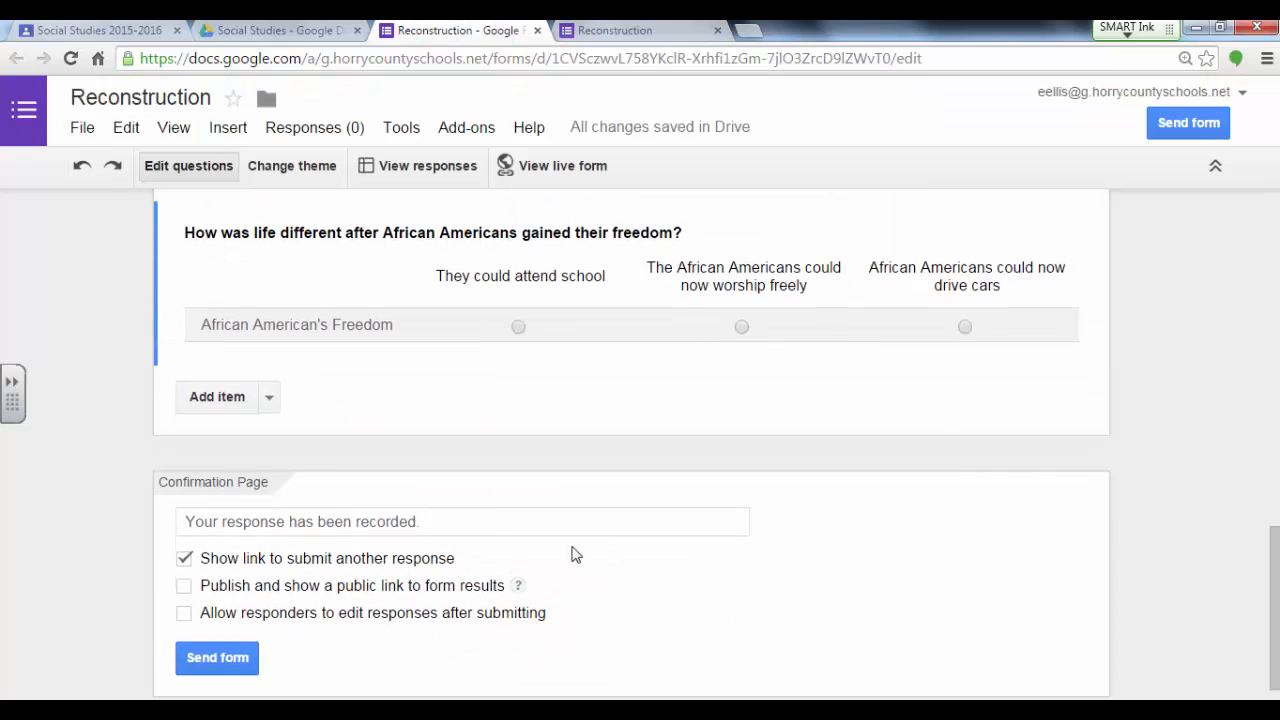
{"action": "left_click", "coordinate": [269, 408]}
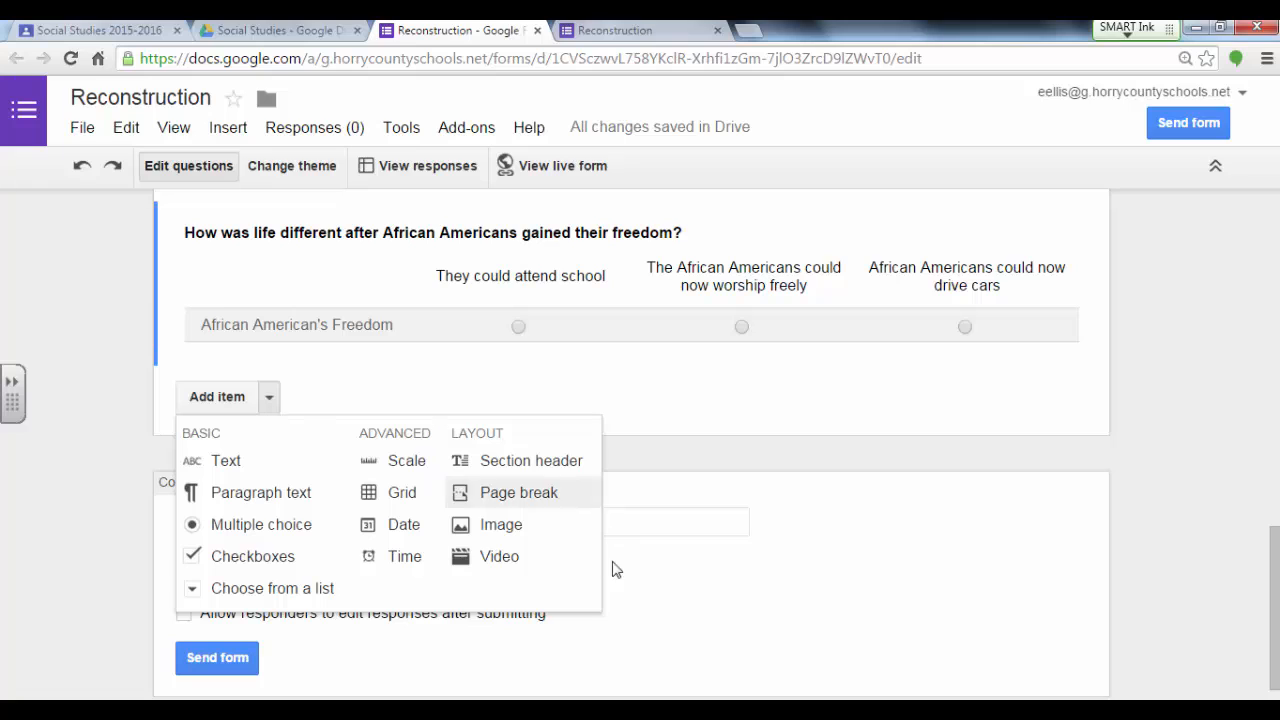
{"action": "left_click", "coordinate": [500, 557]}
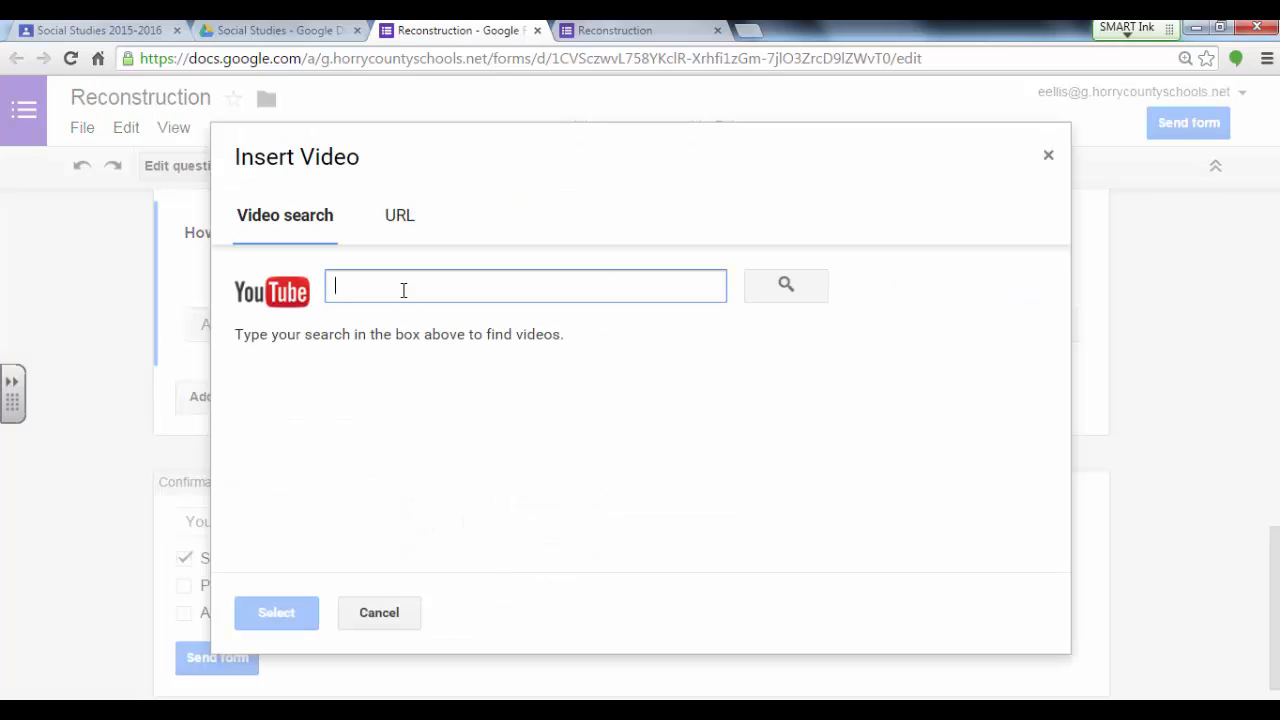
{"action": "type", "text": "sharecroppers"}
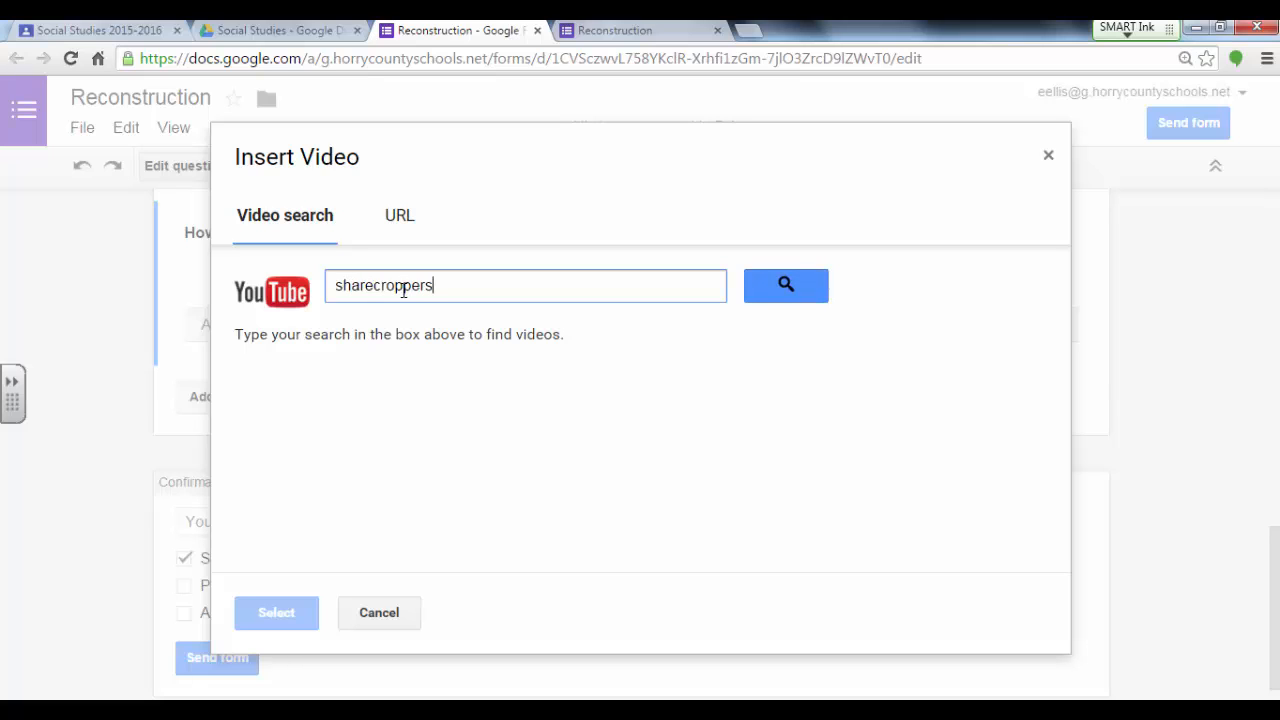
{"action": "left_click", "coordinate": [787, 290]}
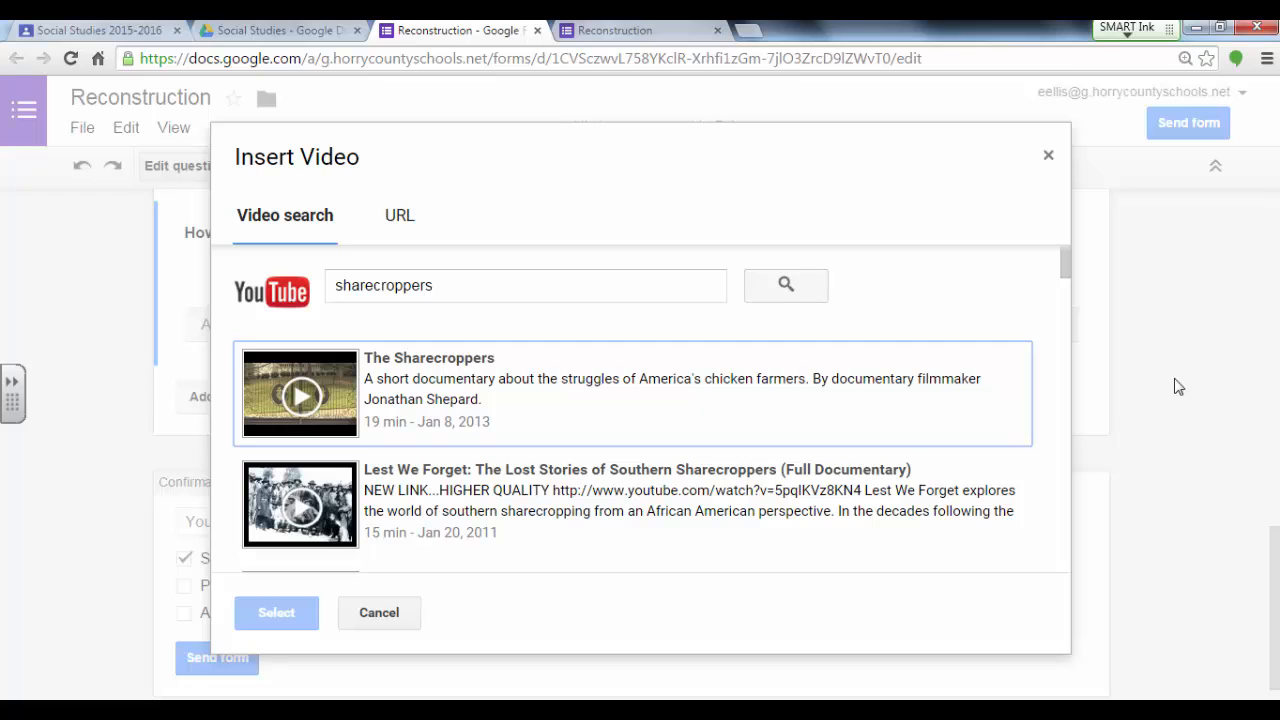
Step: Insert the video American Voices / Black America 01 - Sharecroppers and title it Sharecropper Memories
{"action": "left_click_drag", "start_coordinate": [1065, 271], "coordinate": [1067, 300]}
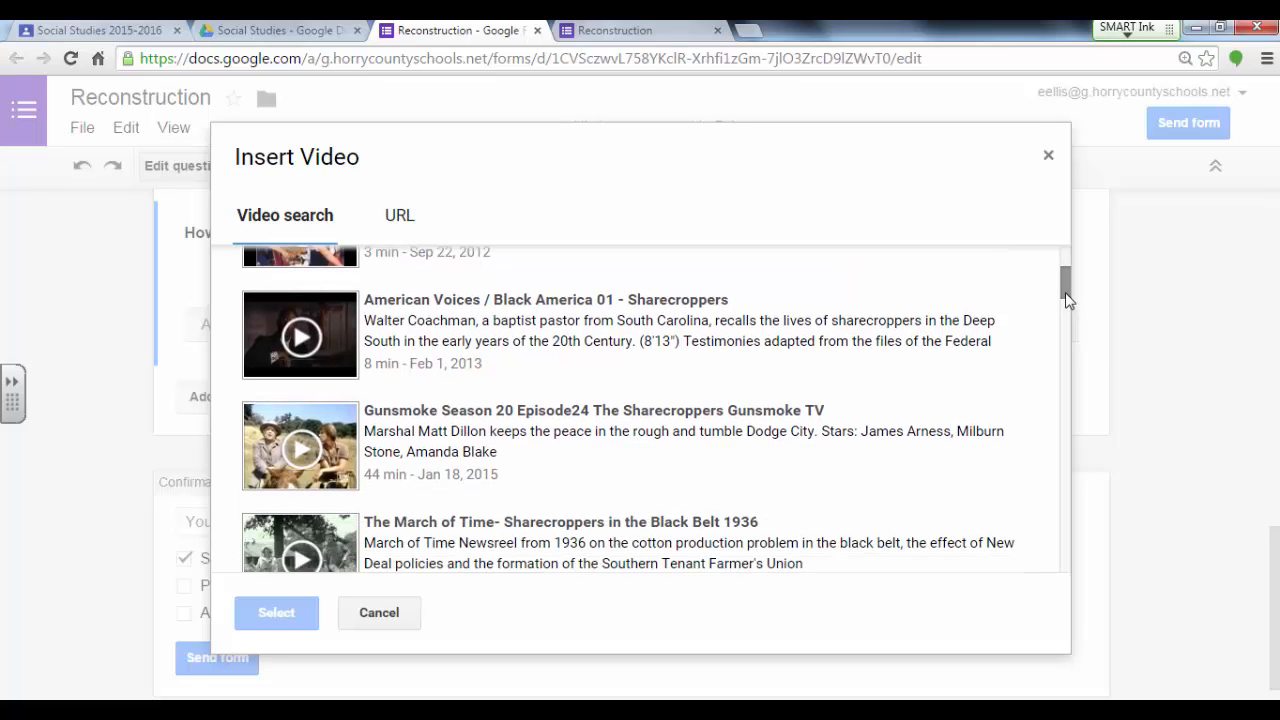
{"action": "left_click", "coordinate": [306, 335]}
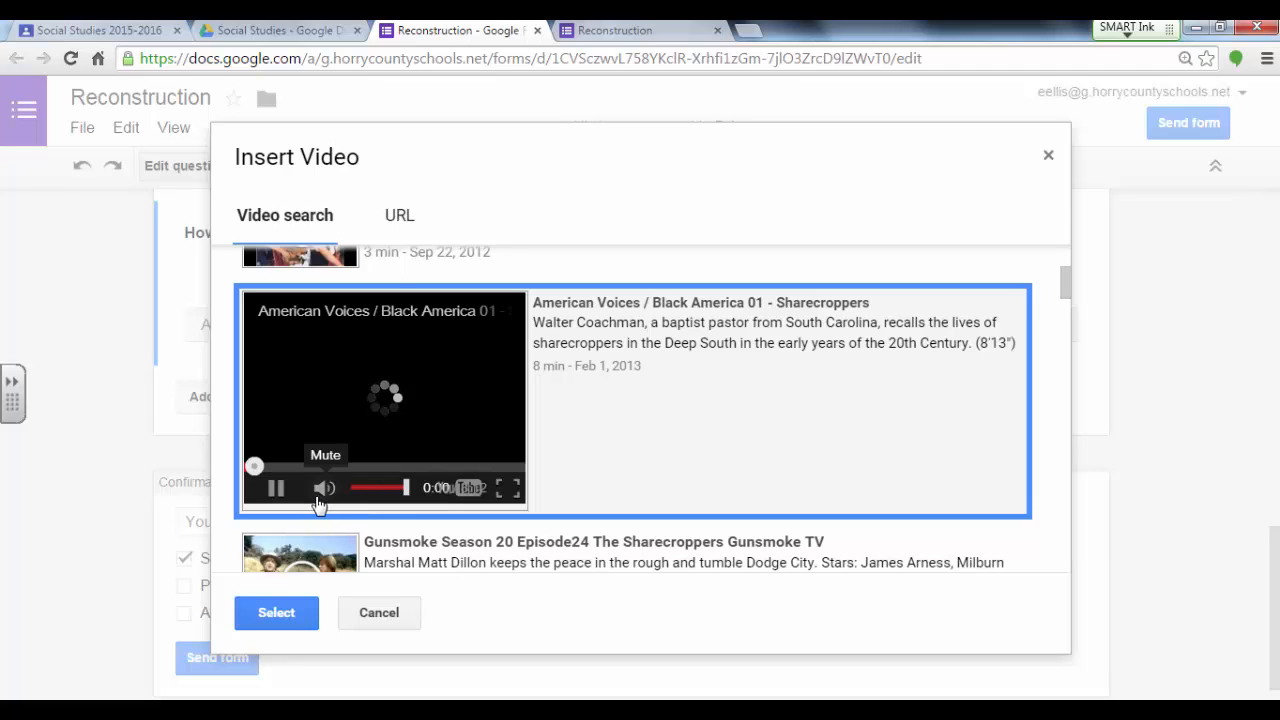
{"action": "left_click", "coordinate": [296, 612]}
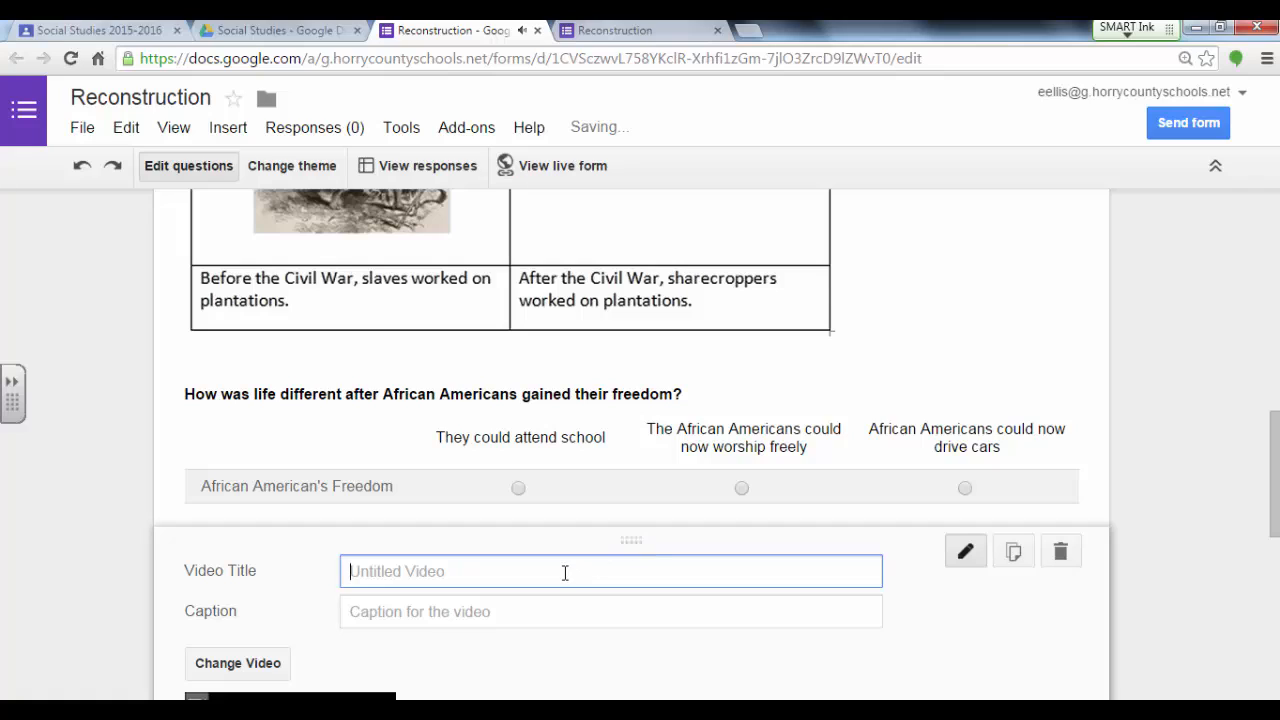
{"action": "type", "text": "Sharecropper Memories"}
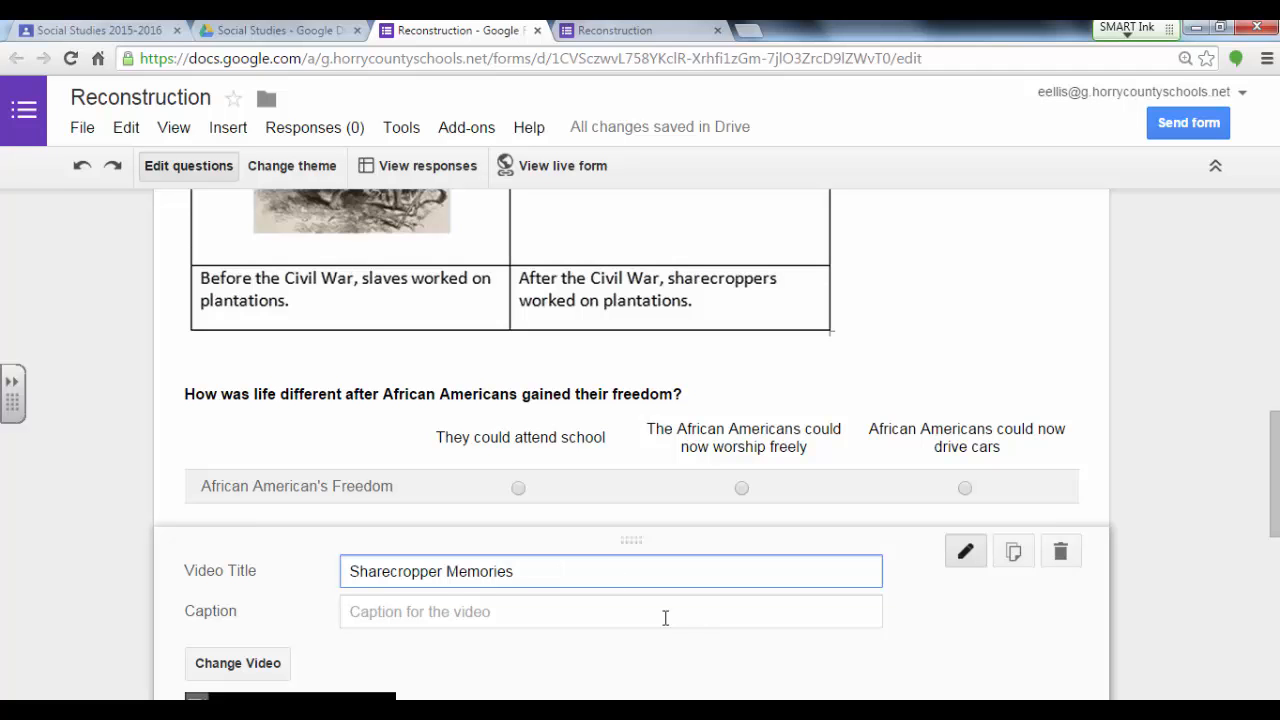
{"action": "left_click_drag", "start_coordinate": [1275, 494], "coordinate": [1275, 574]}
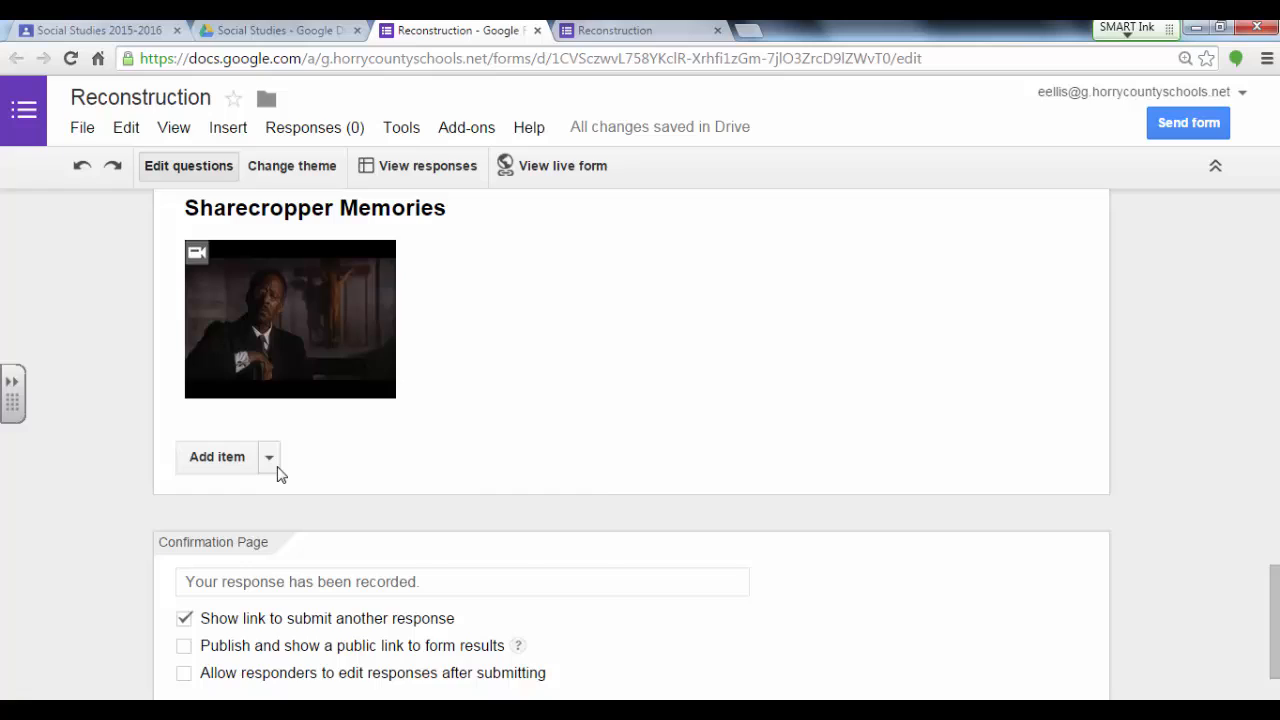
Step: Add a page break after the video, title the new page The 14th Amendment and finish editing it
{"action": "left_click", "coordinate": [274, 465]}
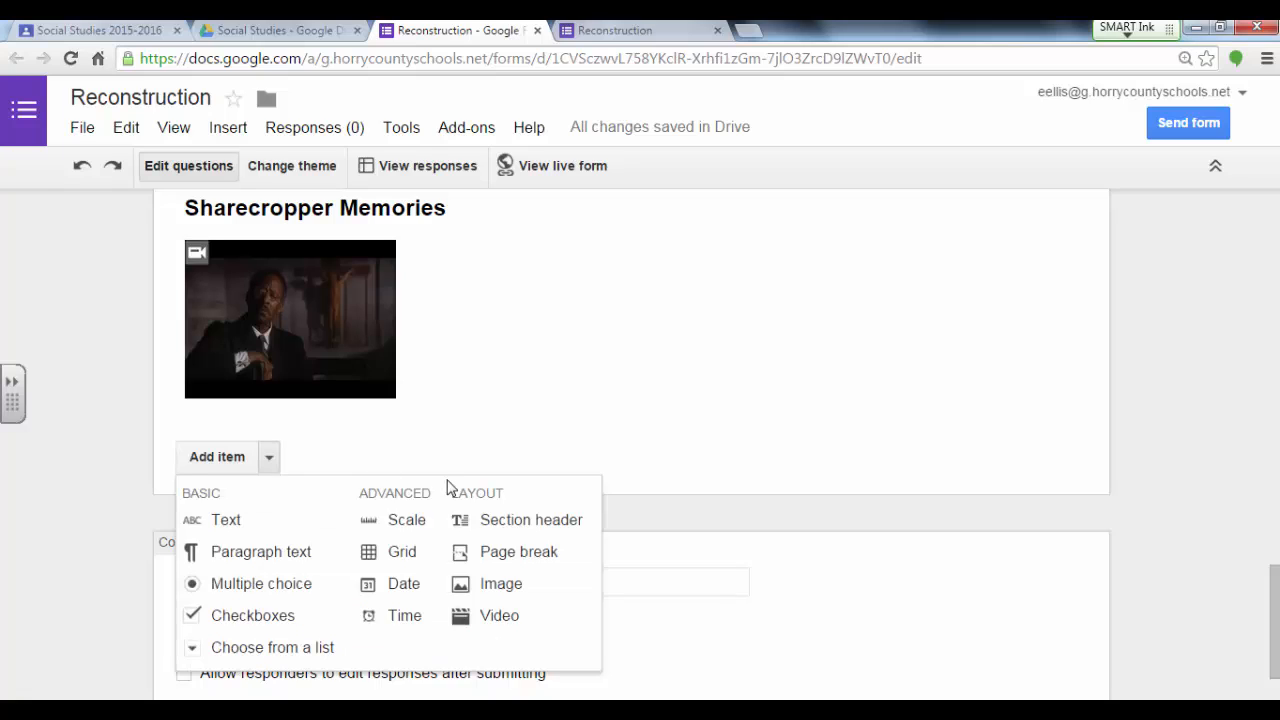
{"action": "left_click", "coordinate": [538, 558]}
{"action": "scroll", "coordinate": [534, 560], "scroll_direction": "down", "scroll_amount": 3}
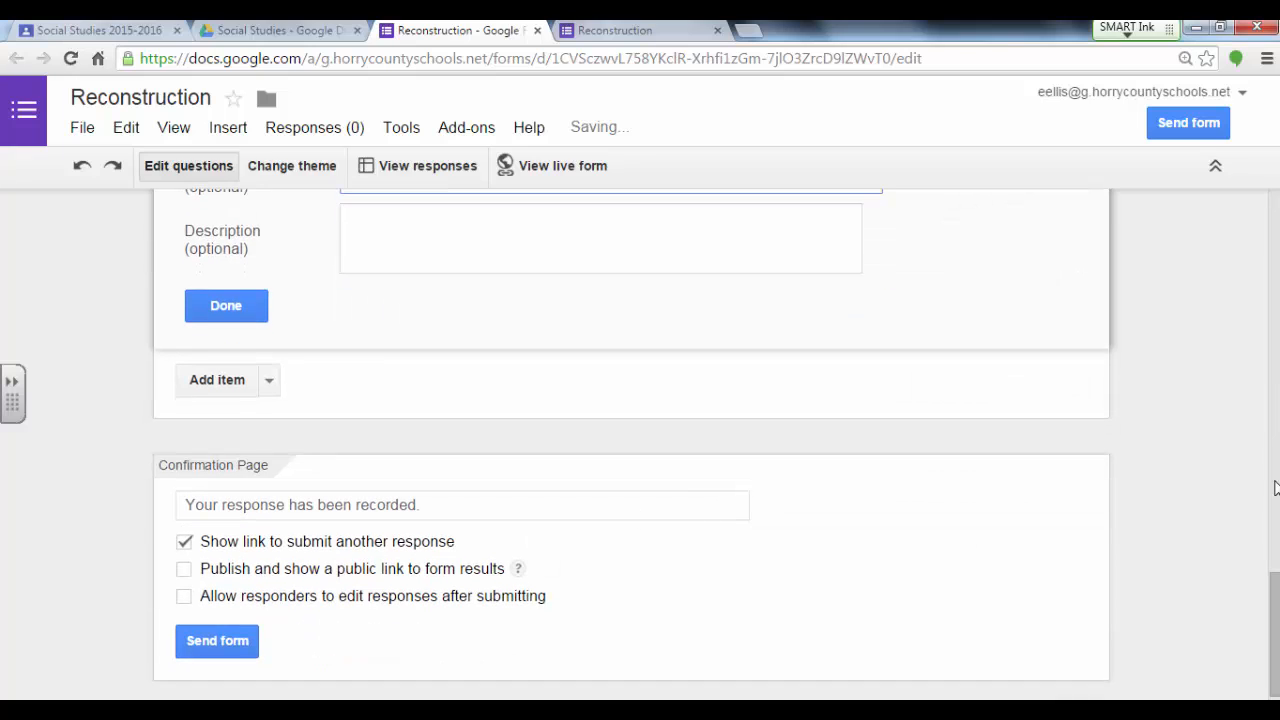
{"action": "scroll", "coordinate": [1273, 550], "scroll_direction": "up", "scroll_amount": 2}
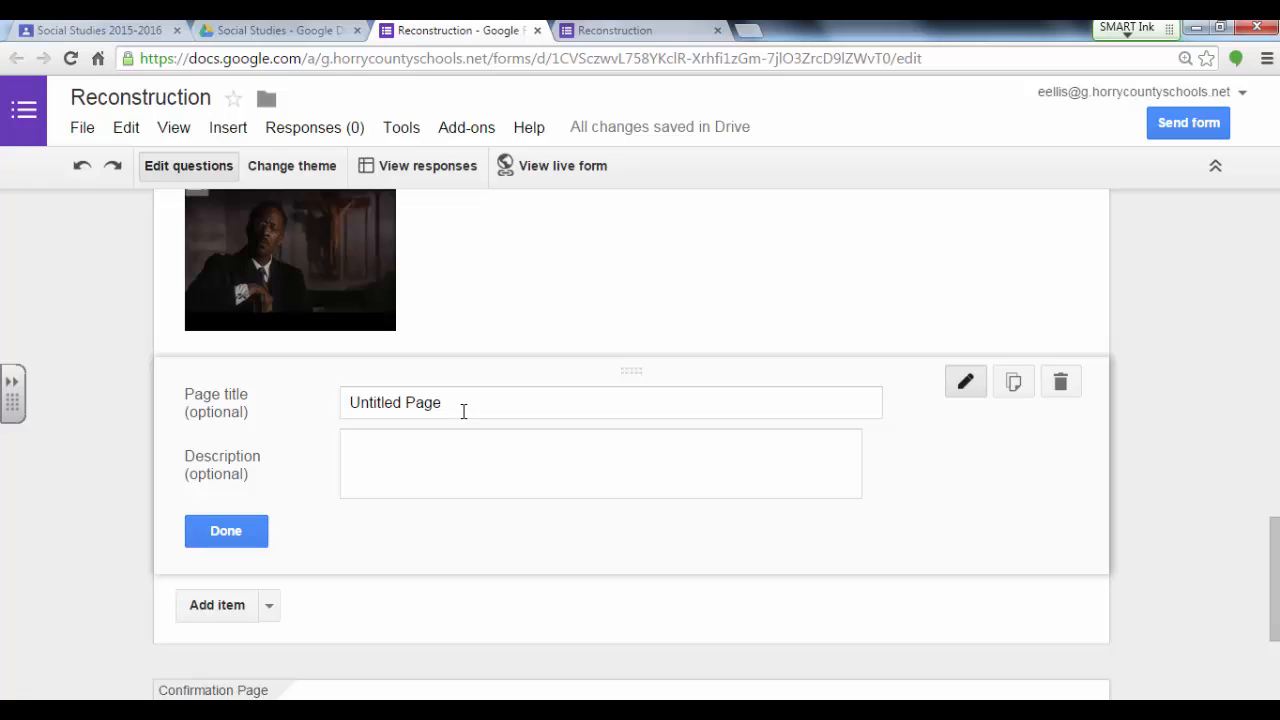
{"action": "left_click_drag", "start_coordinate": [463, 411], "coordinate": [345, 407]}
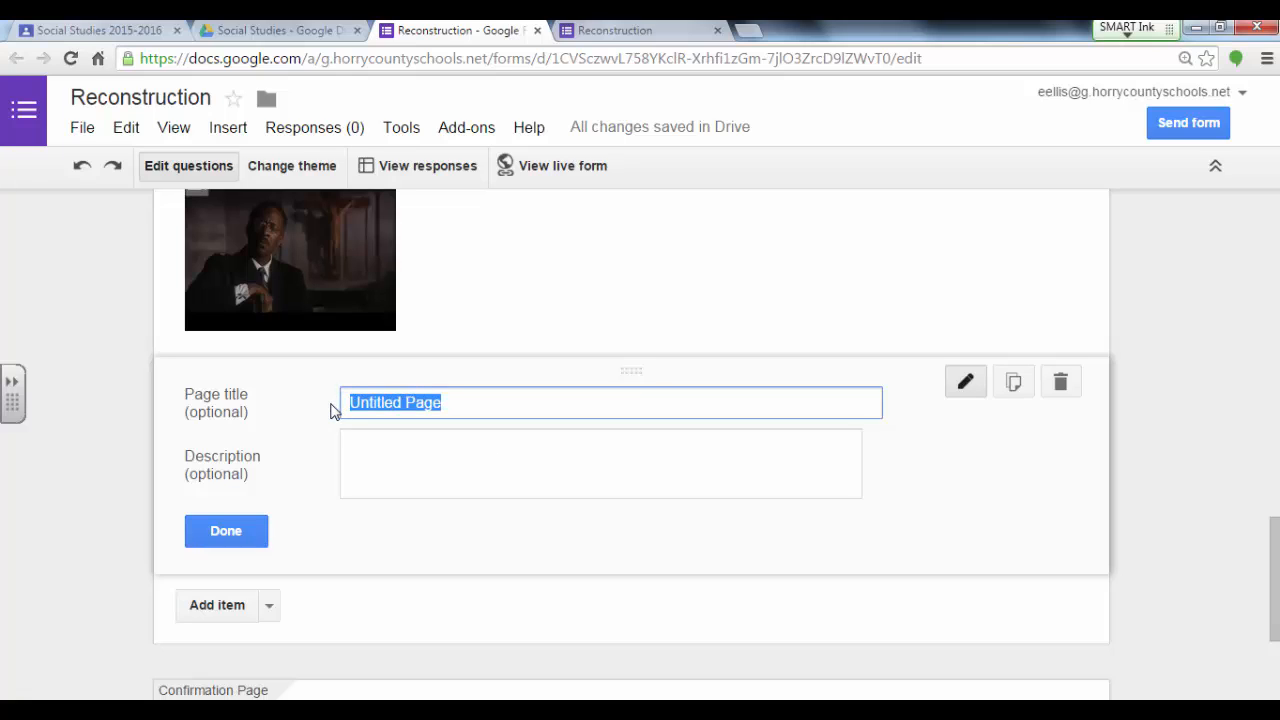
{"action": "type", "text": "A"}
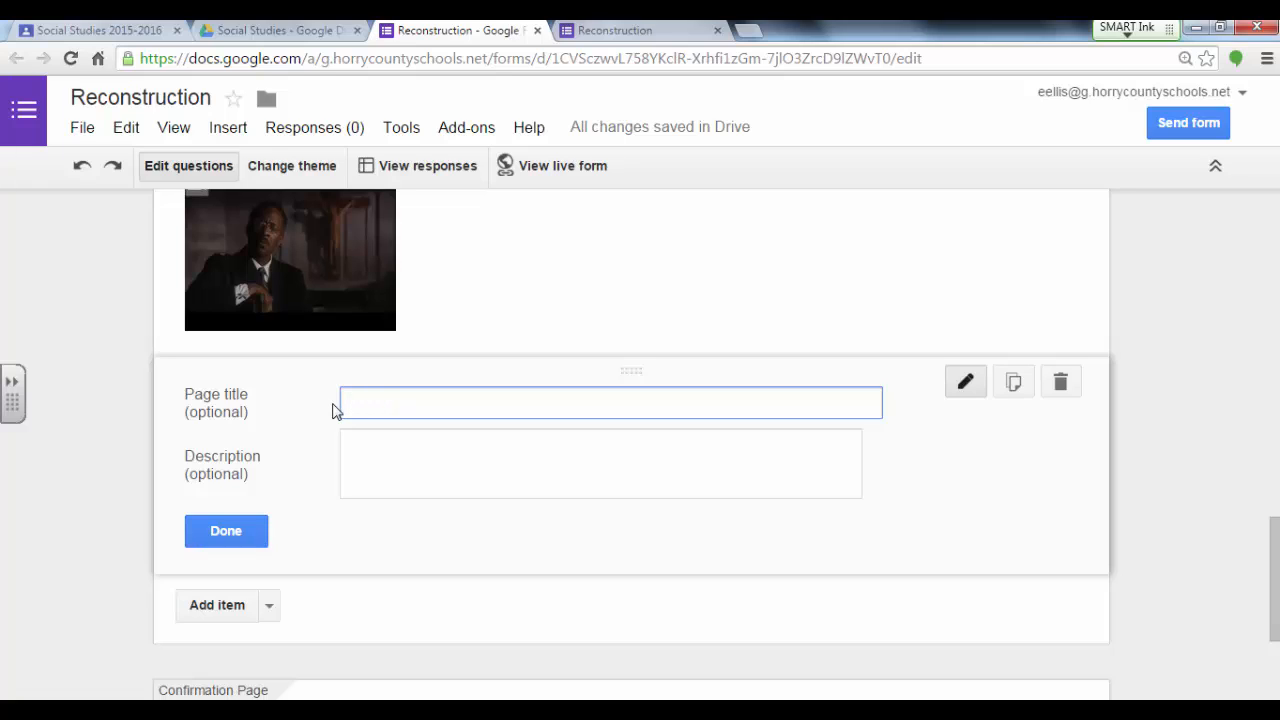
{"action": "type", "text": "The 14th Amendment"}
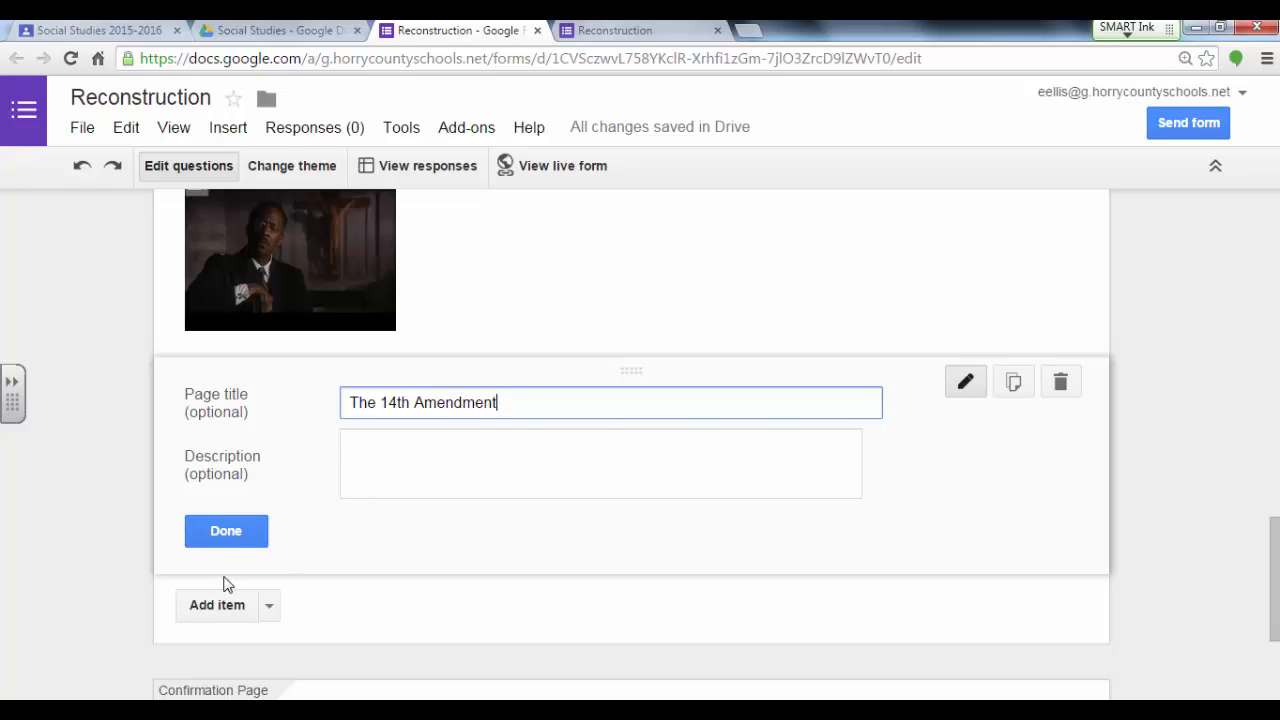
{"action": "left_click", "coordinate": [232, 544]}
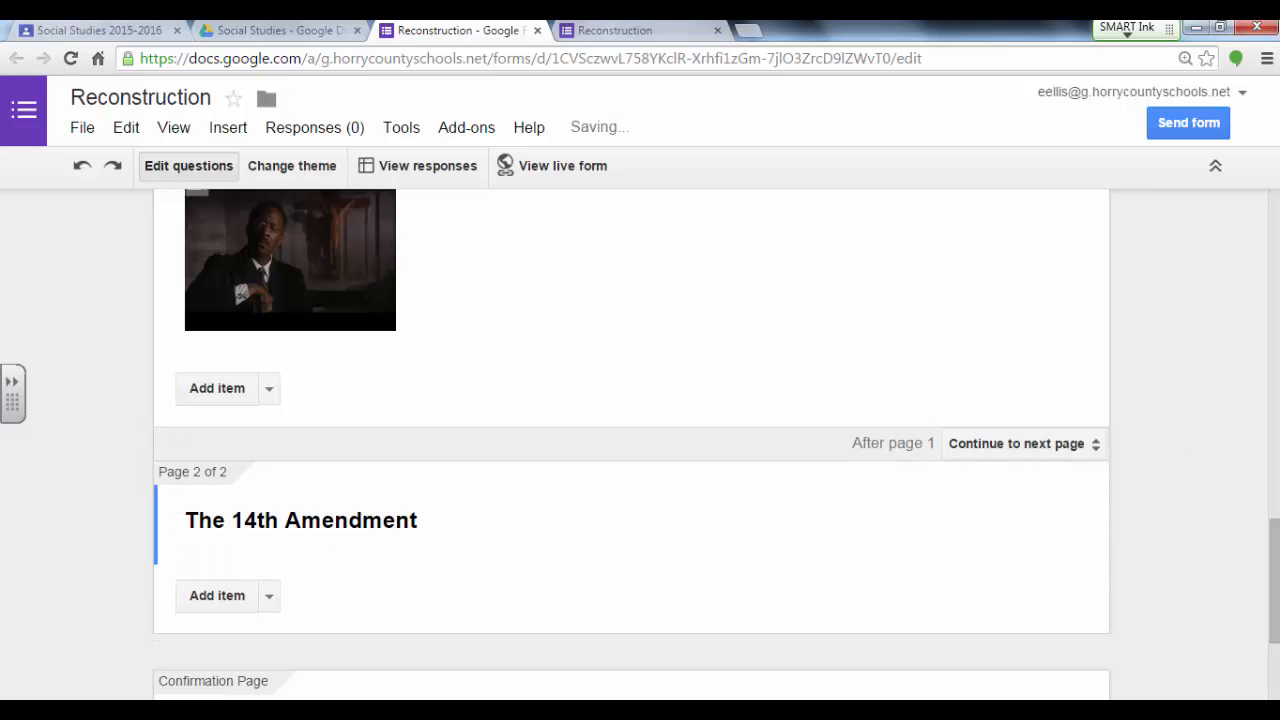
Step: Add a paragraph text question: "The 14th Amendment granted all men the right to citizenship and due process of the law. What did this mean to African Americans?"
{"action": "scroll", "coordinate": [1243, 606], "scroll_direction": "down", "scroll_amount": 2}
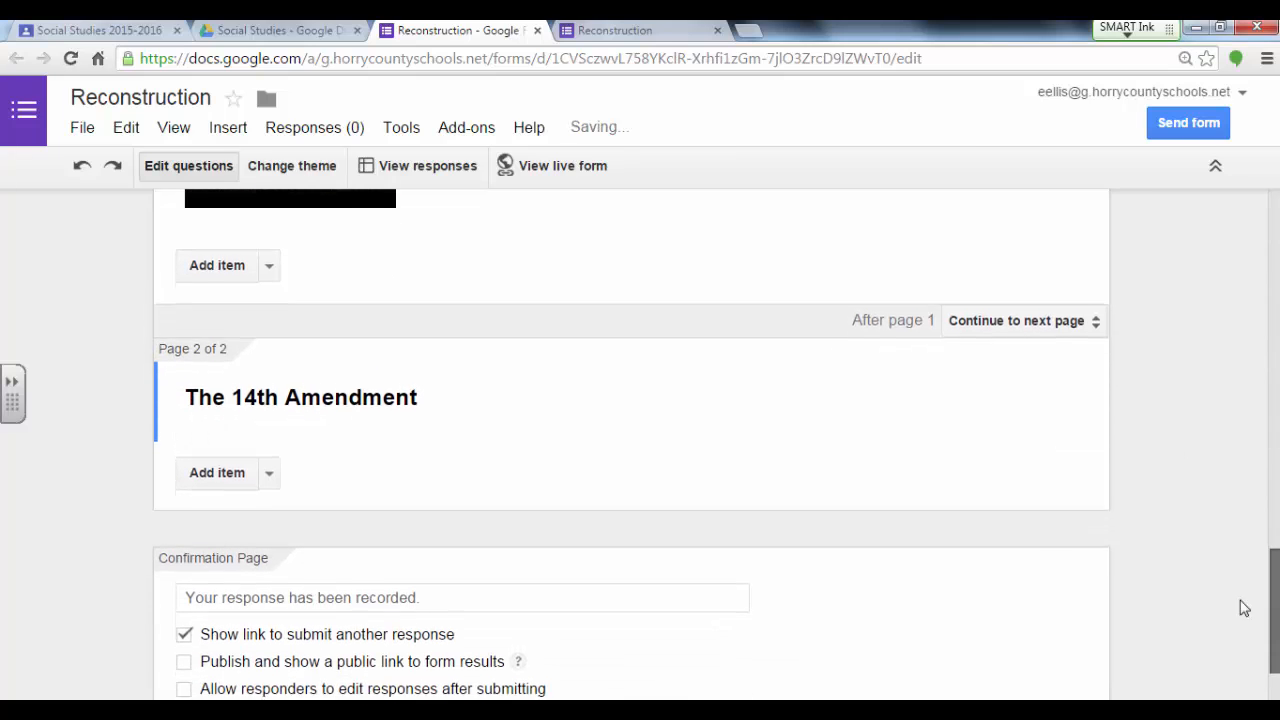
{"action": "left_click", "coordinate": [254, 469]}
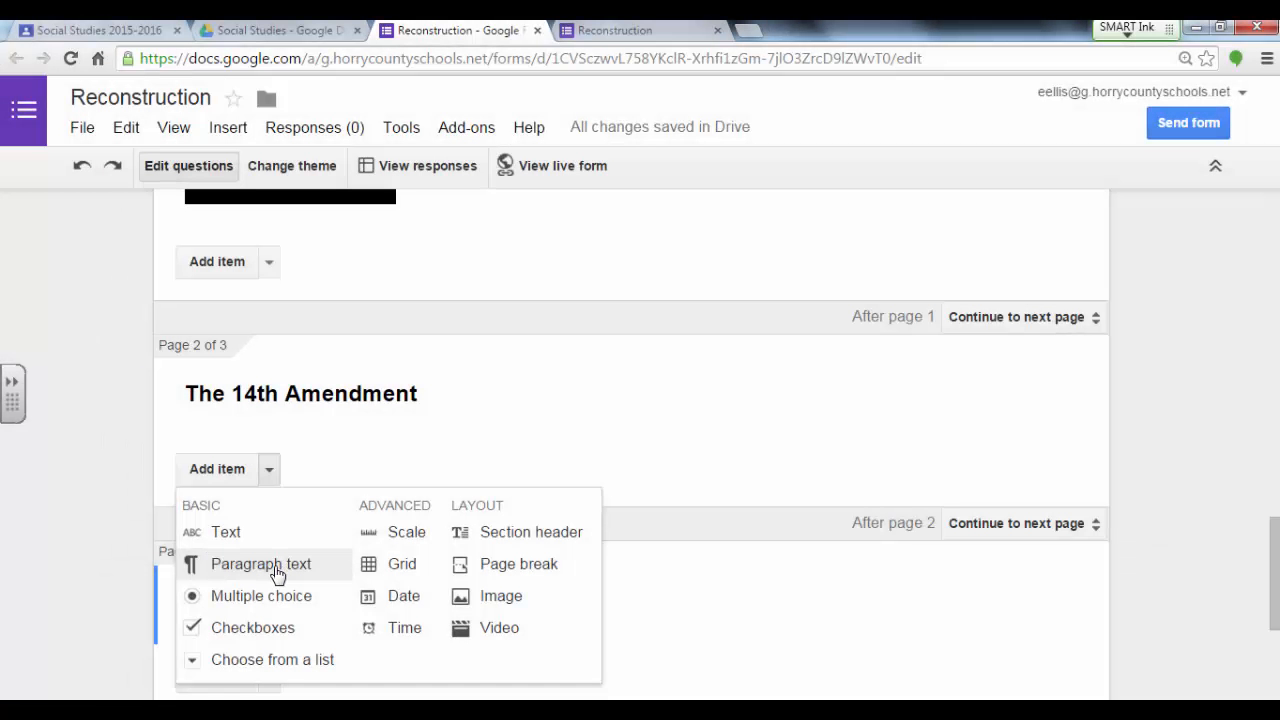
{"action": "left_click", "coordinate": [277, 571]}
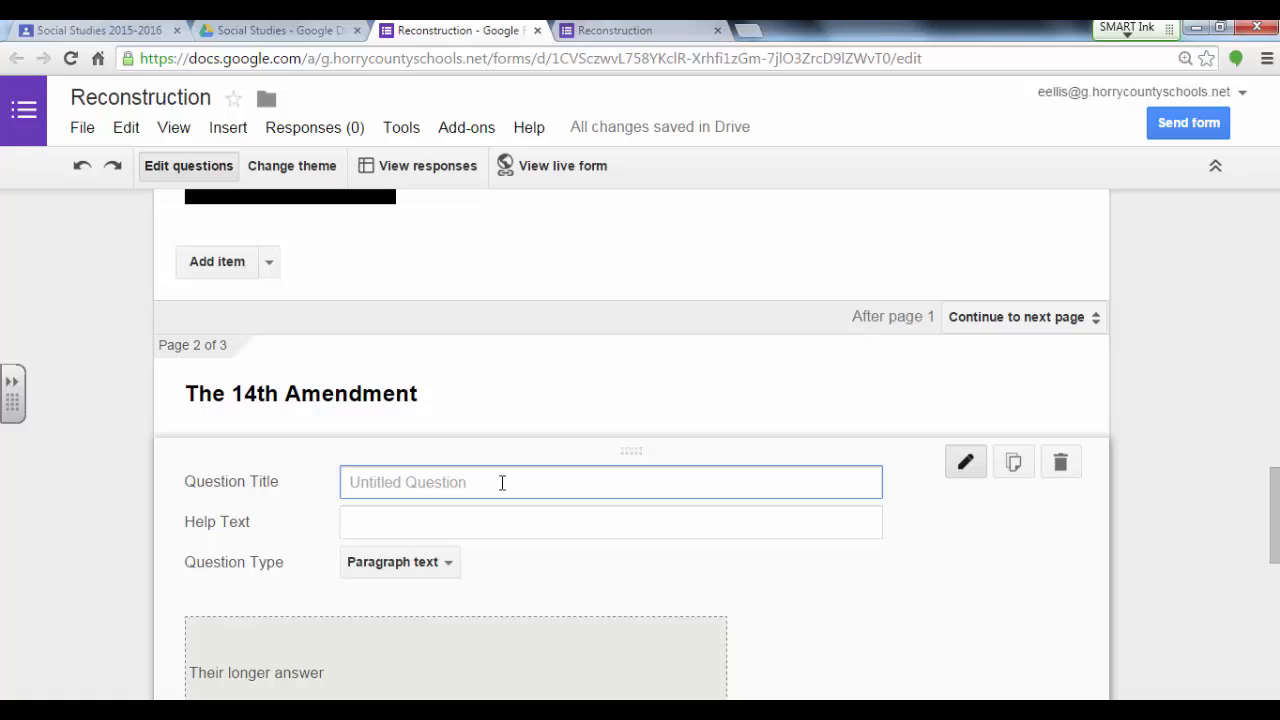
{"action": "type", "text": "The 14th"}
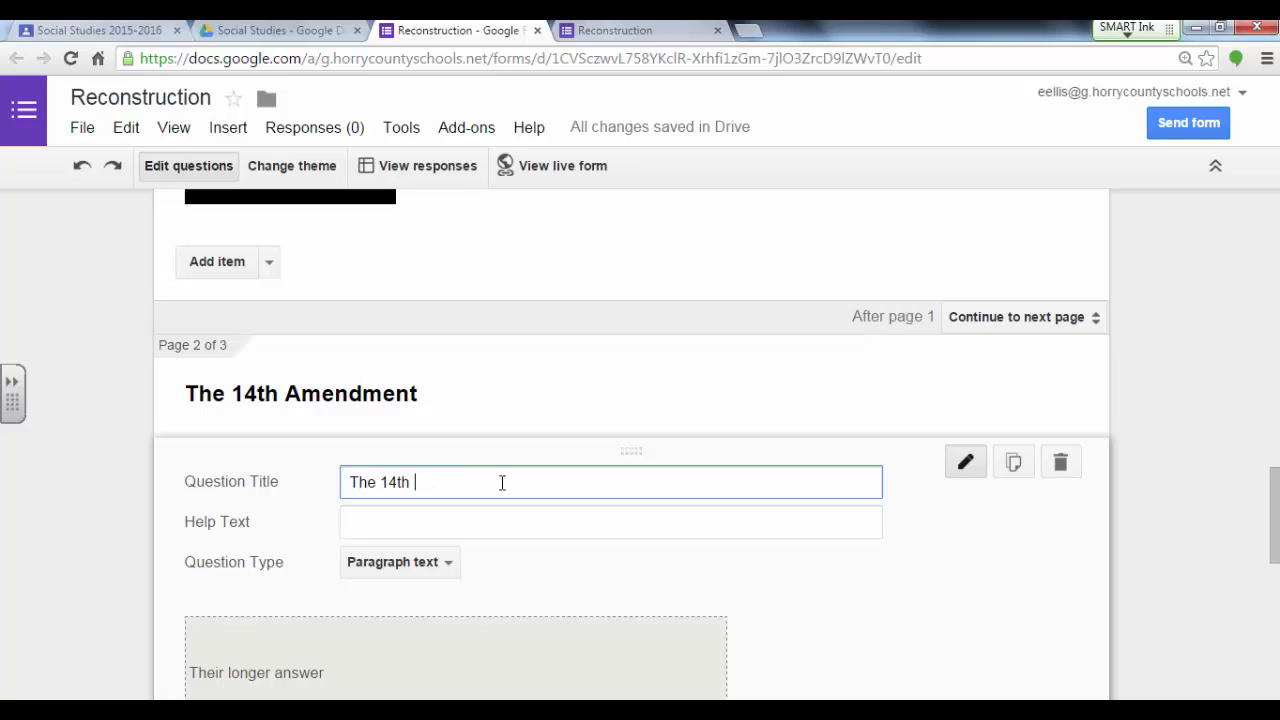
{"action": "type", "text": " Amendment granted all men"}
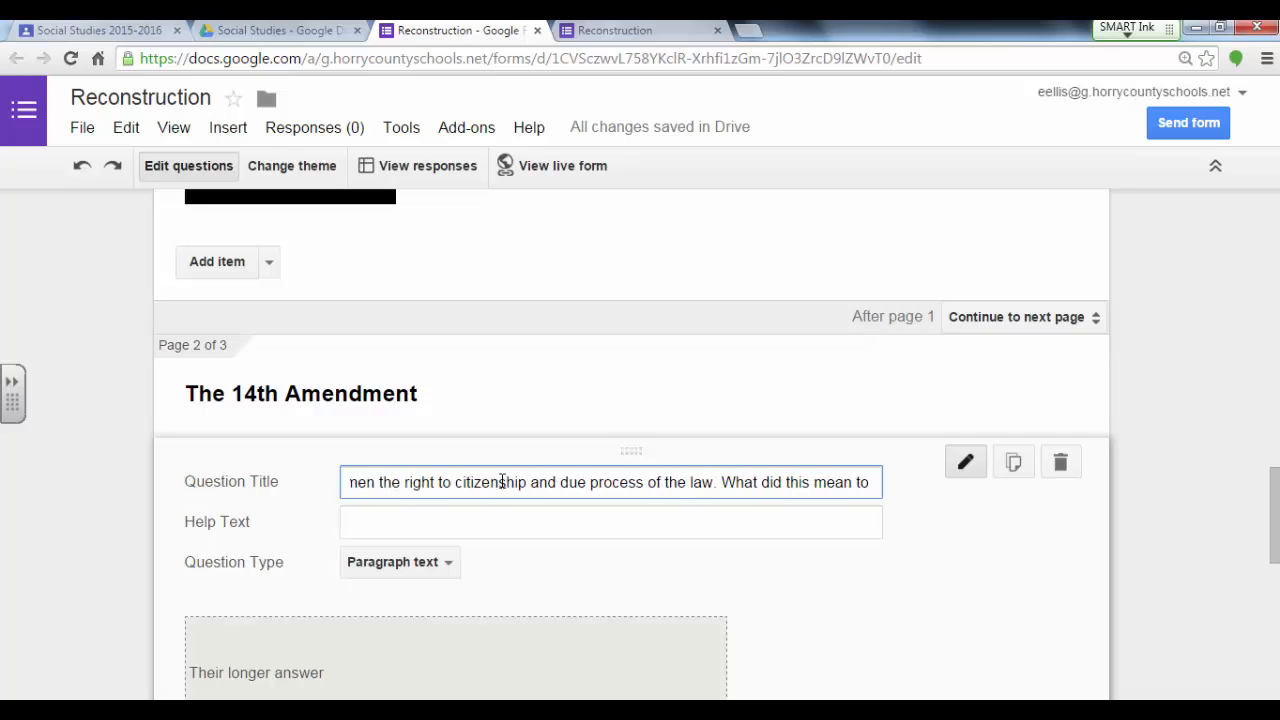
{"action": "type", "text": "African American"}
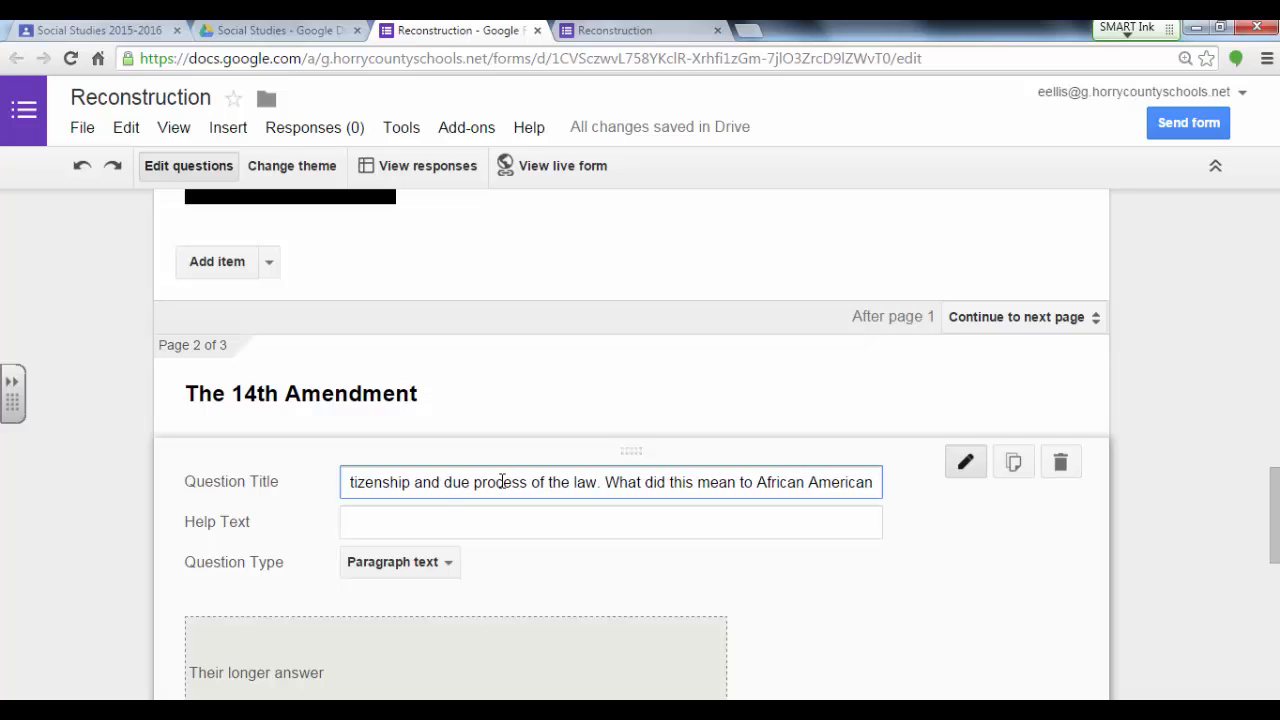
{"action": "type", "text": "s? How"}
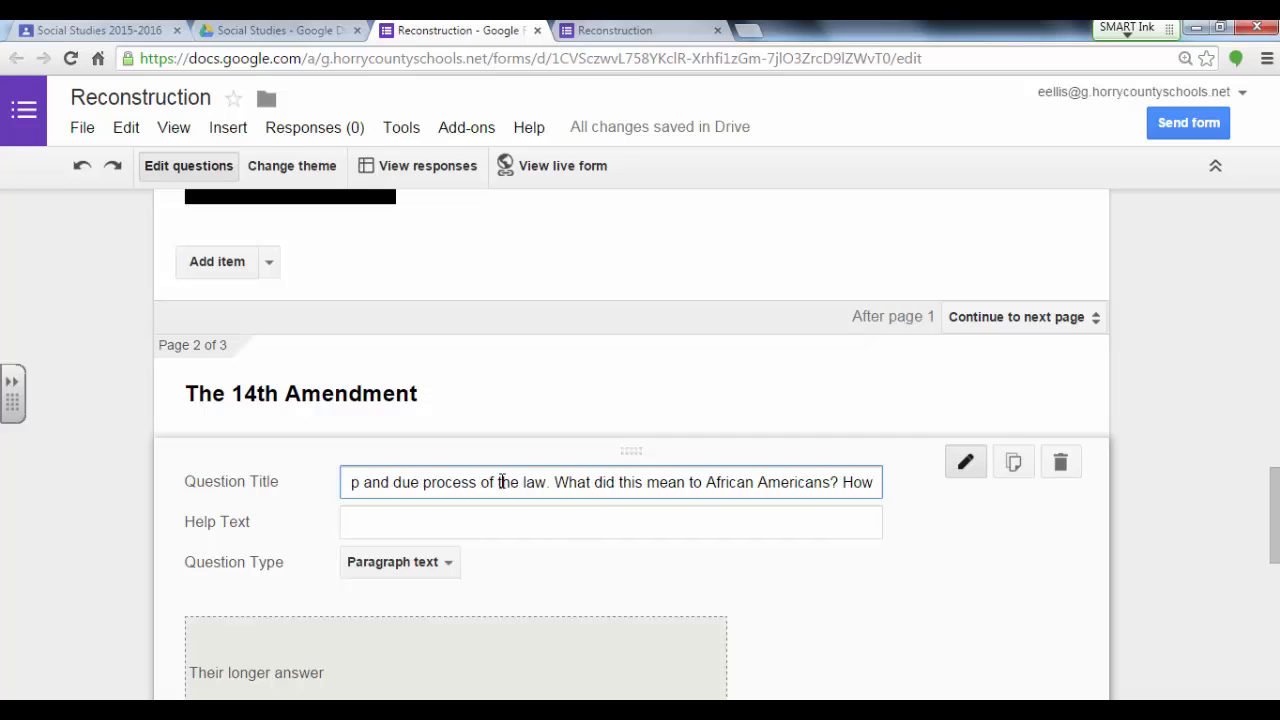
{"action": "type", "text": " did it affect "}
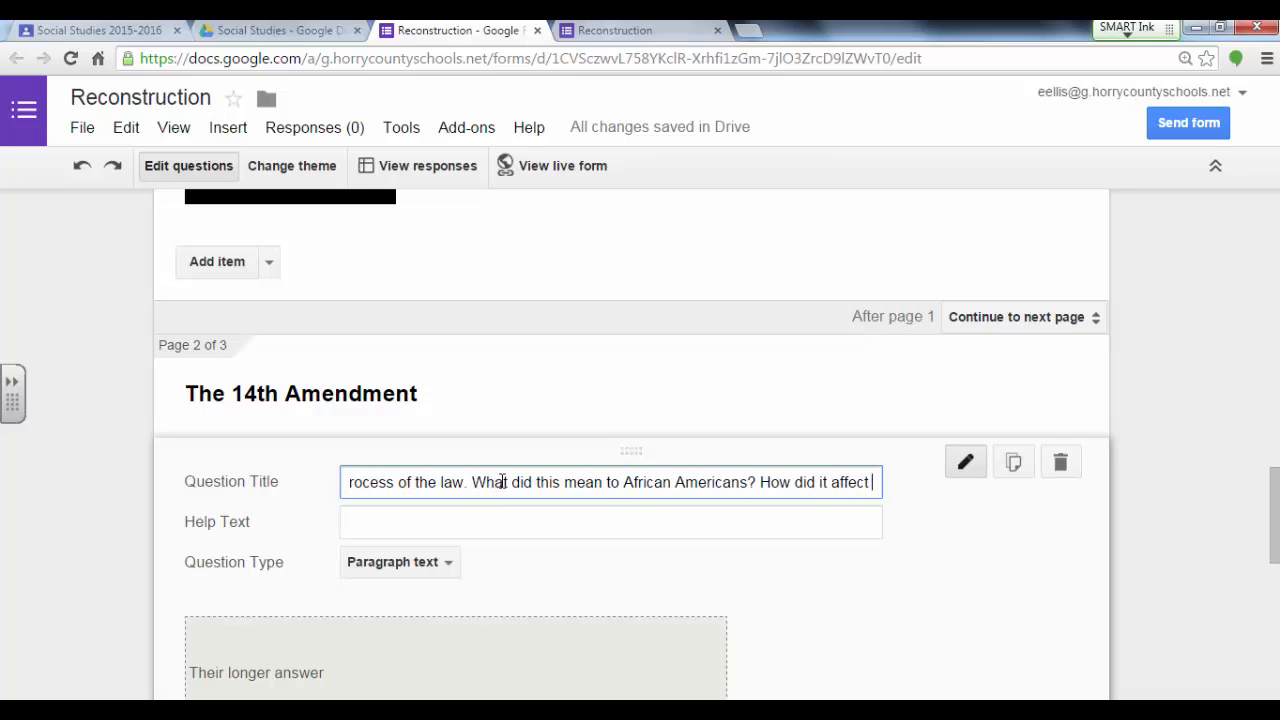
{"action": "type", "text": "them in a positive "}
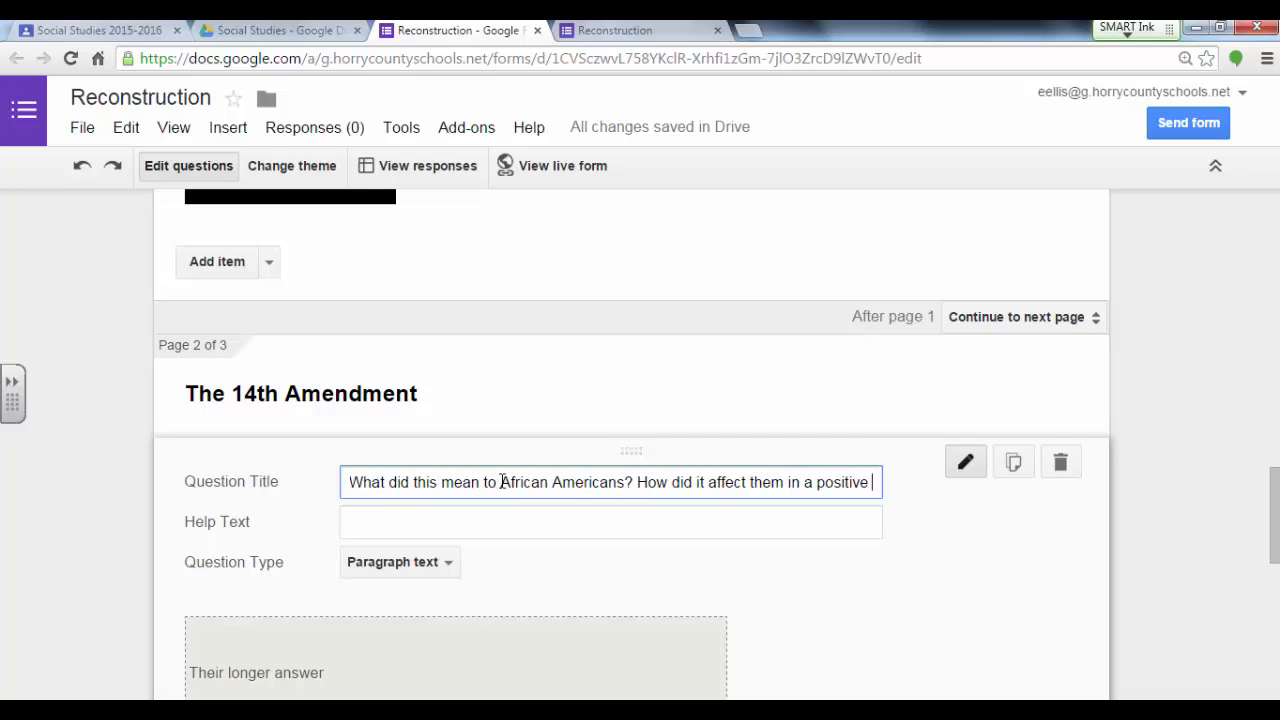
{"action": "type", "text": "manner and a negati"}
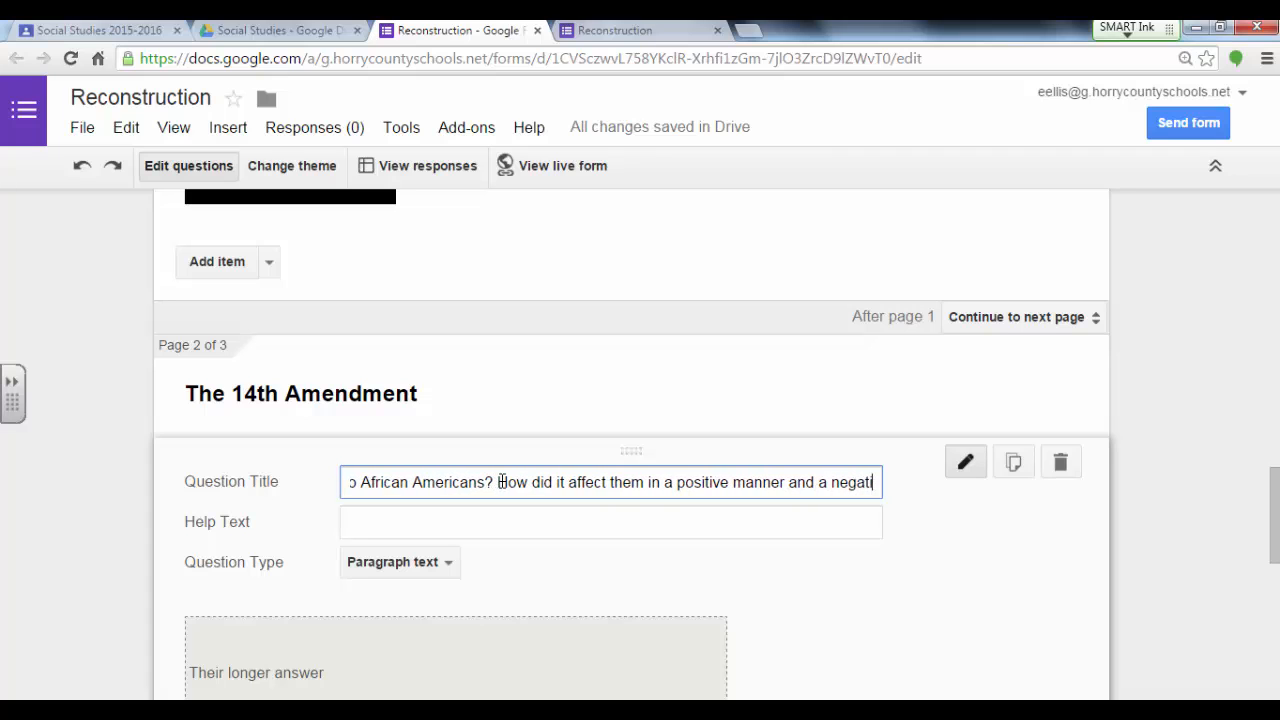
{"action": "type", "text": "ve manner?"}
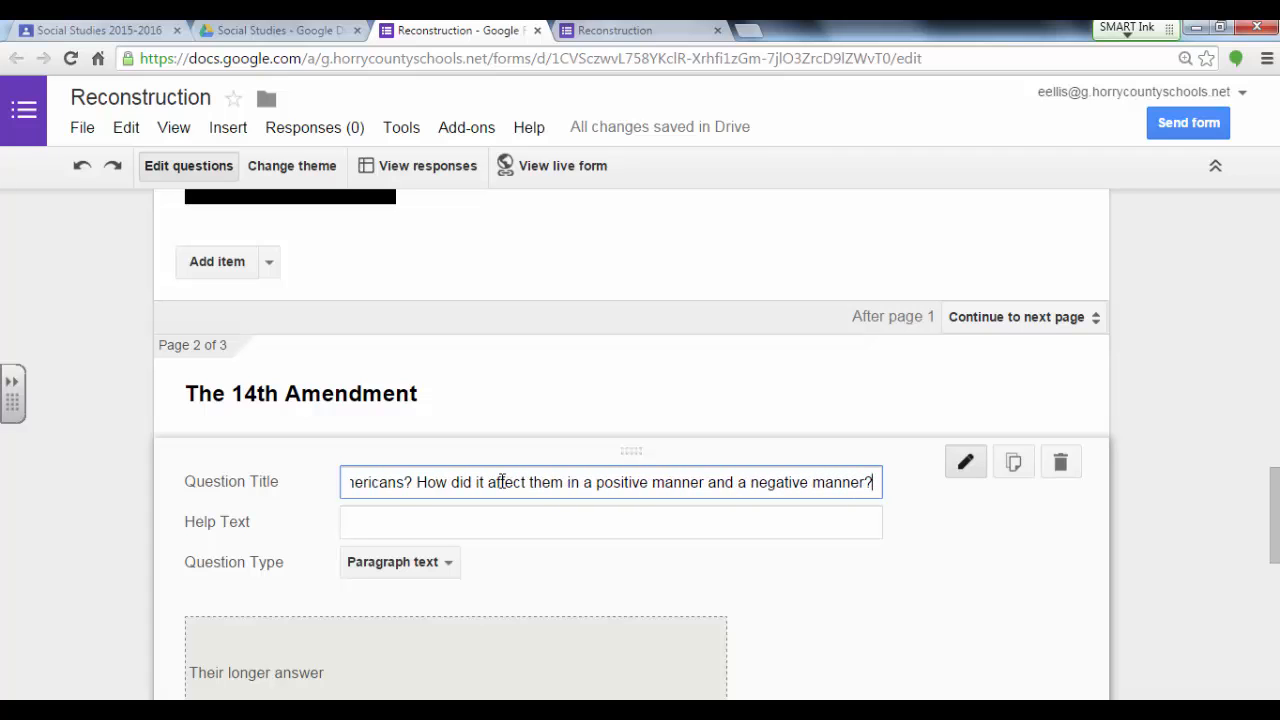
Step: Complete the question title with "How did it affect them in a positive manner and a negative manner?" and make the question required
{"action": "left_click_drag", "start_coordinate": [1274, 515], "coordinate": [1274, 556]}
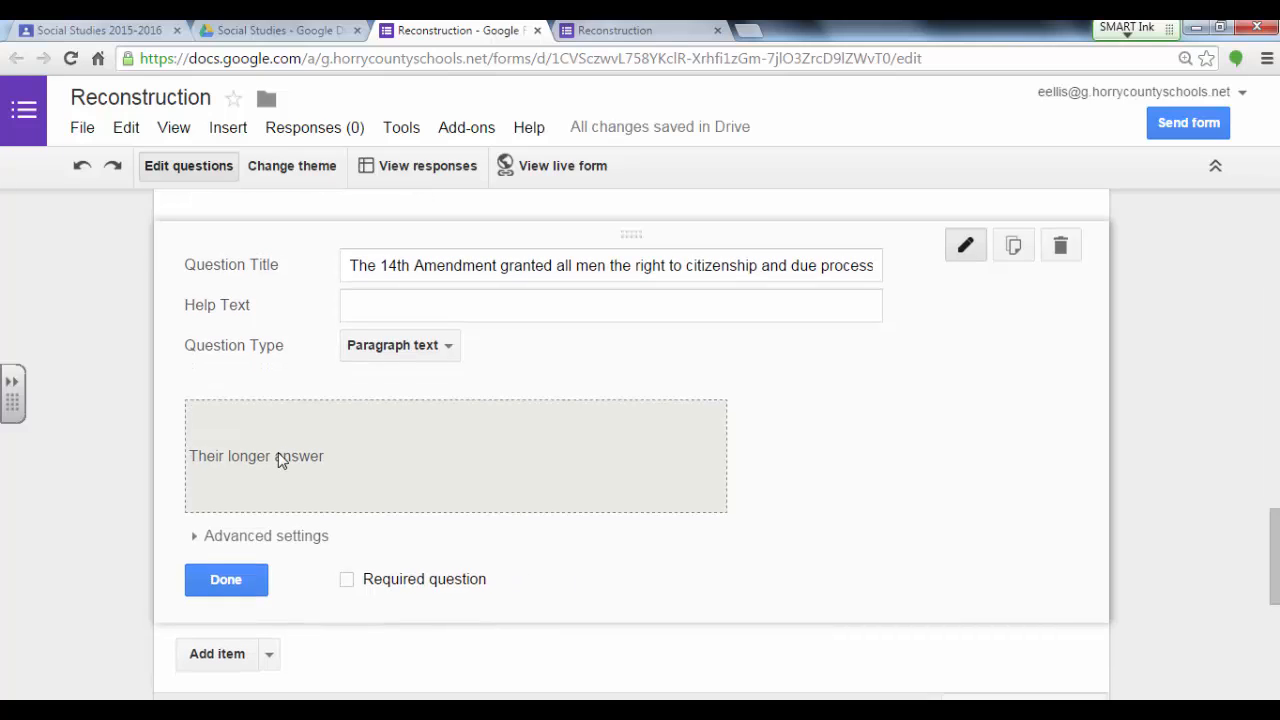
{"action": "left_click", "coordinate": [348, 583]}
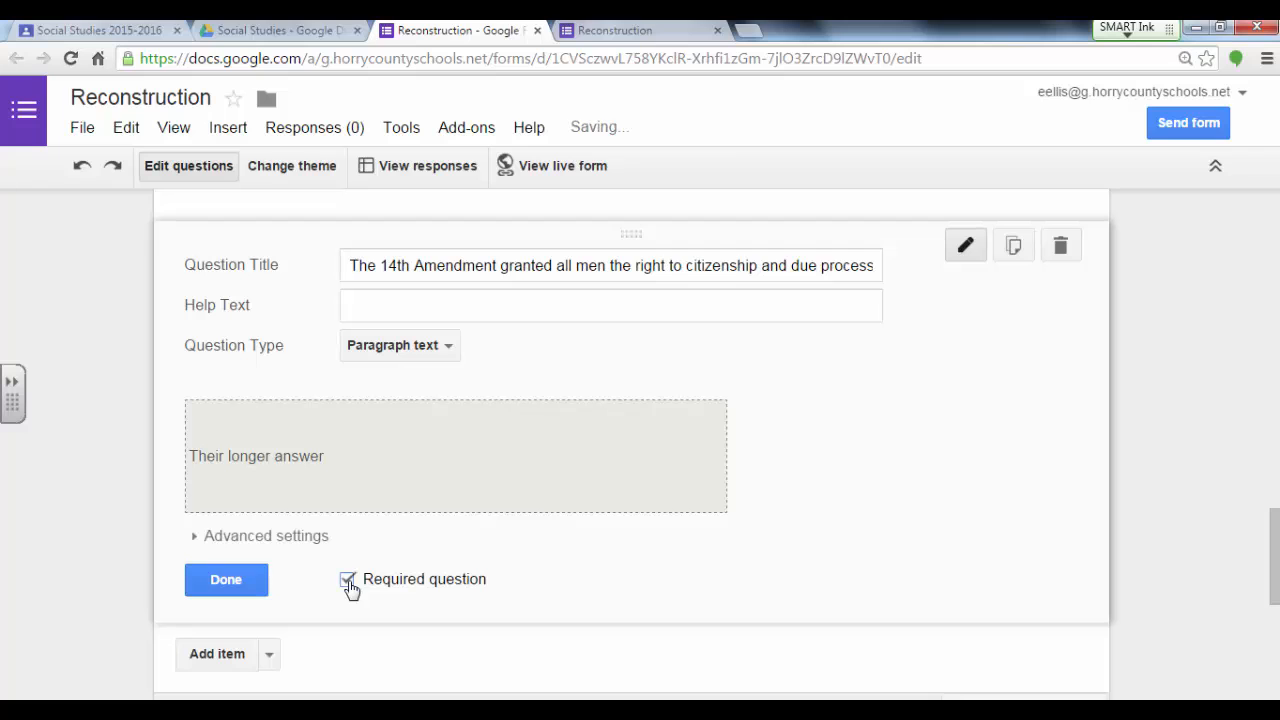
{"action": "left_click", "coordinate": [213, 580]}
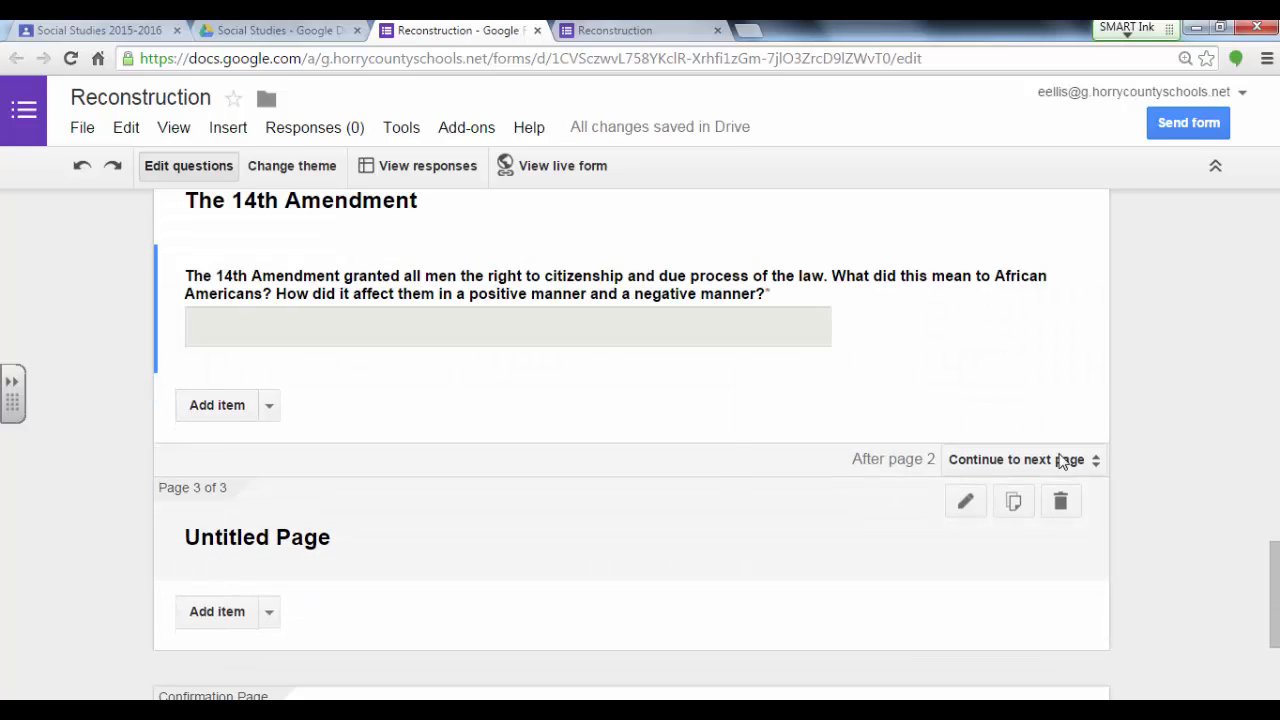
Step: Set the form's confirmation page to allow responders to edit their responses after submitting
{"action": "scroll", "coordinate": [1277, 588], "scroll_direction": "down", "scroll_amount": 3}
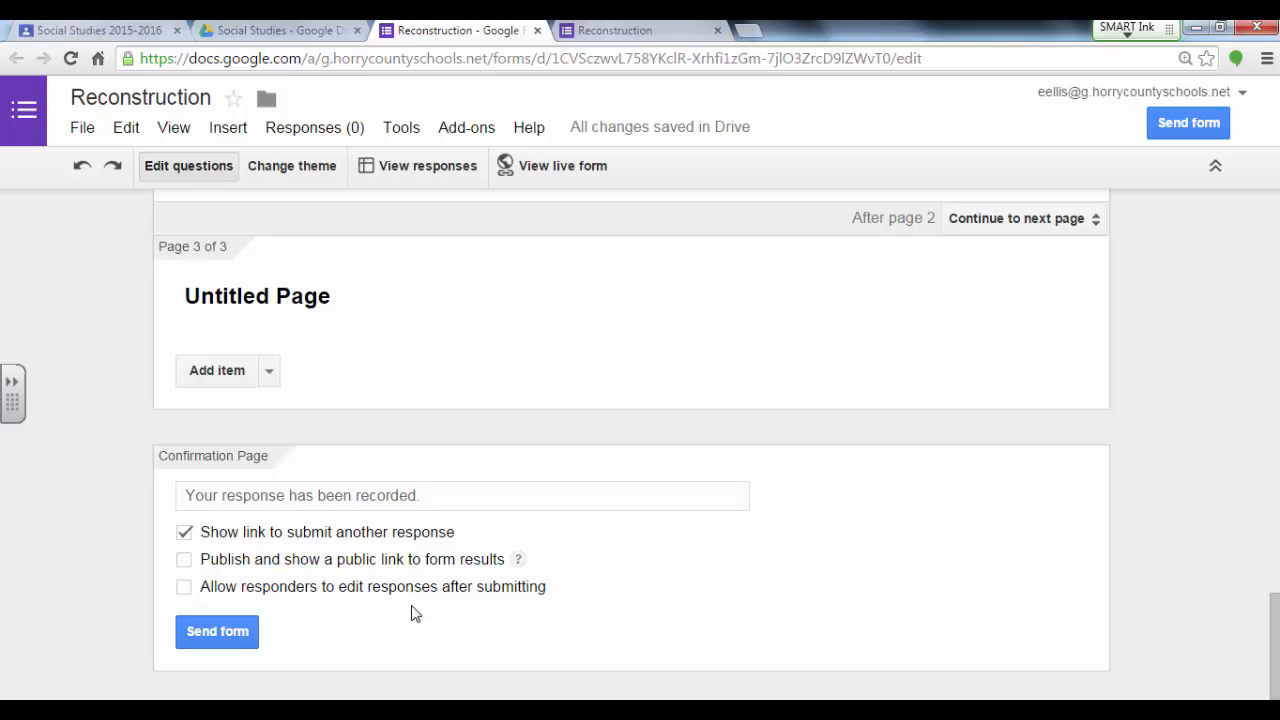
{"action": "left_click", "coordinate": [185, 588]}
Step: Open the live form, review the first page's questions, image and video, and try to continue with the required questions unanswered
{"action": "left_click", "coordinate": [563, 166]}
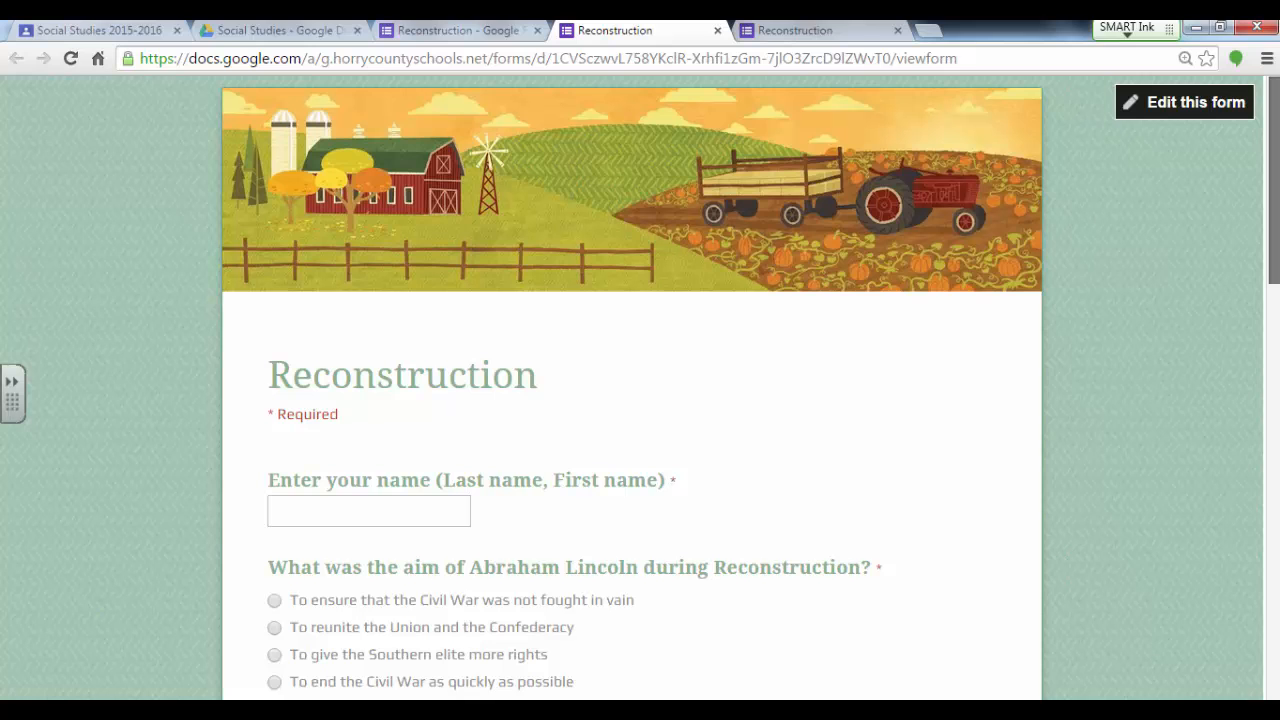
{"action": "scroll", "coordinate": [640, 400], "scroll_direction": "down", "scroll_amount": 1}
{"action": "scroll", "coordinate": [640, 400], "scroll_direction": "down", "scroll_amount": 3}
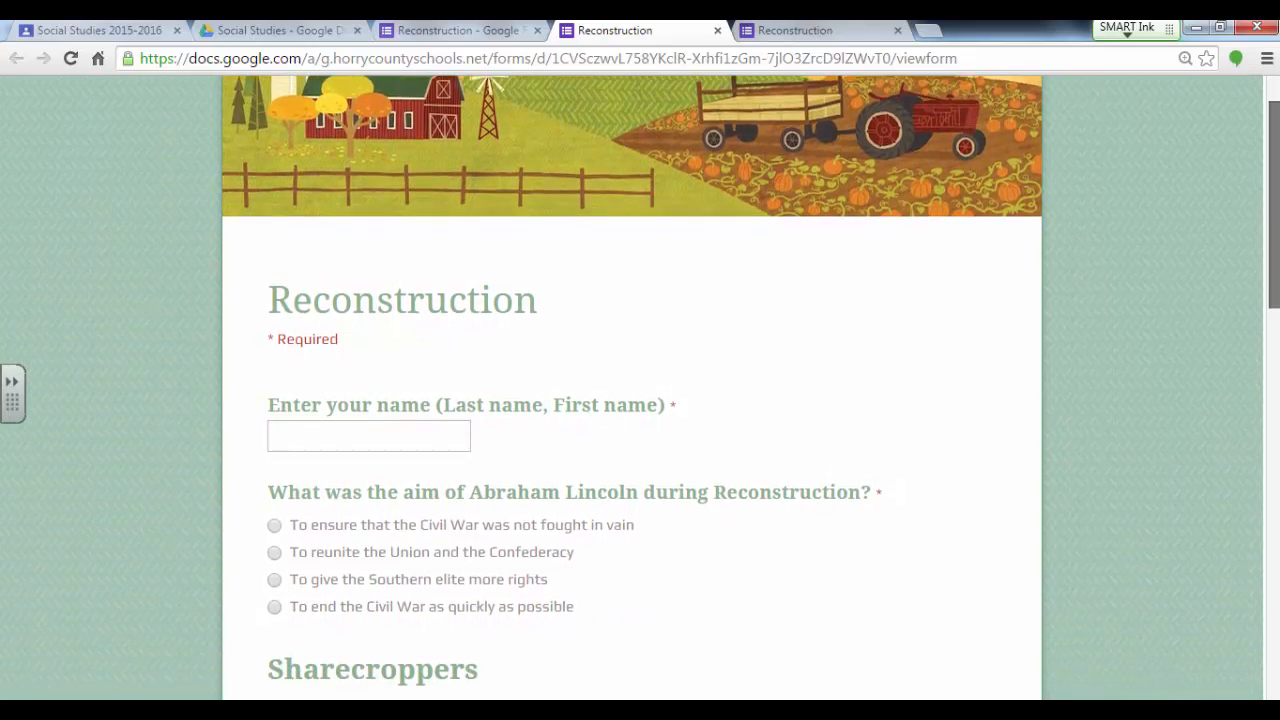
{"action": "scroll", "coordinate": [640, 400], "scroll_direction": "down", "scroll_amount": 3}
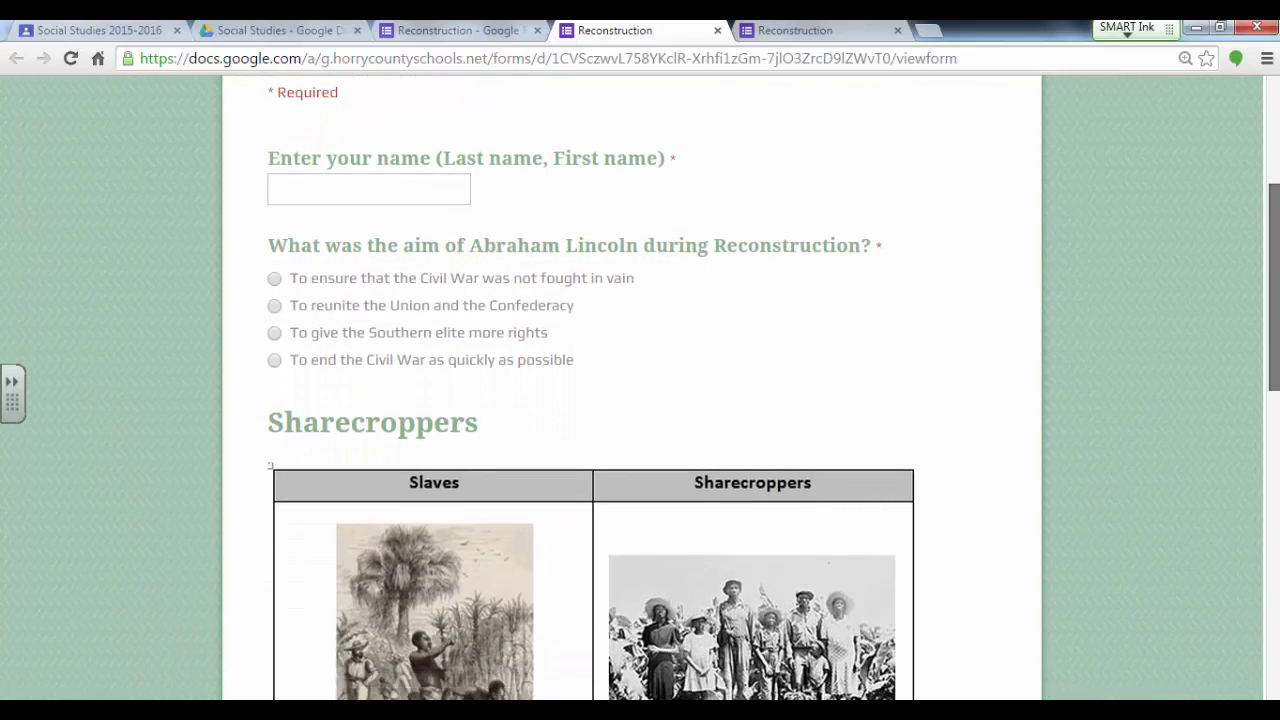
{"action": "scroll", "coordinate": [640, 400], "scroll_direction": "down", "scroll_amount": 1}
{"action": "scroll", "coordinate": [640, 400], "scroll_direction": "down", "scroll_amount": 4}
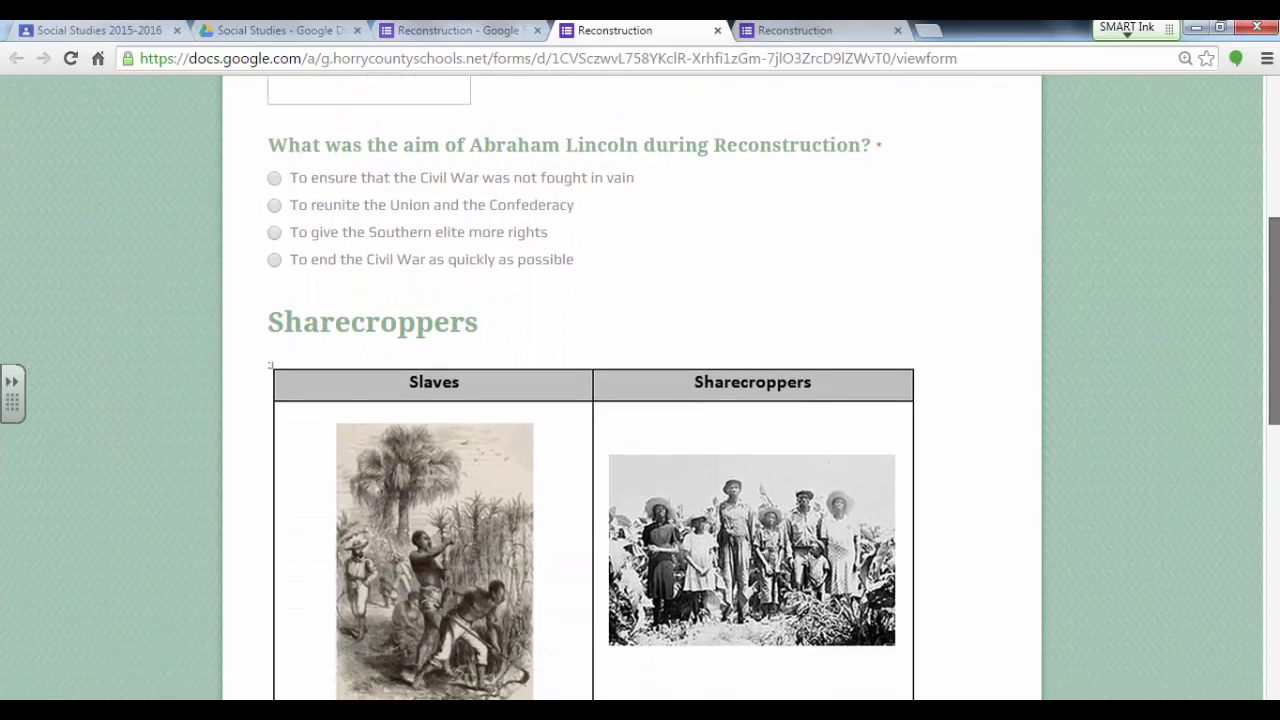
{"action": "scroll", "coordinate": [640, 400], "scroll_direction": "down", "scroll_amount": 2}
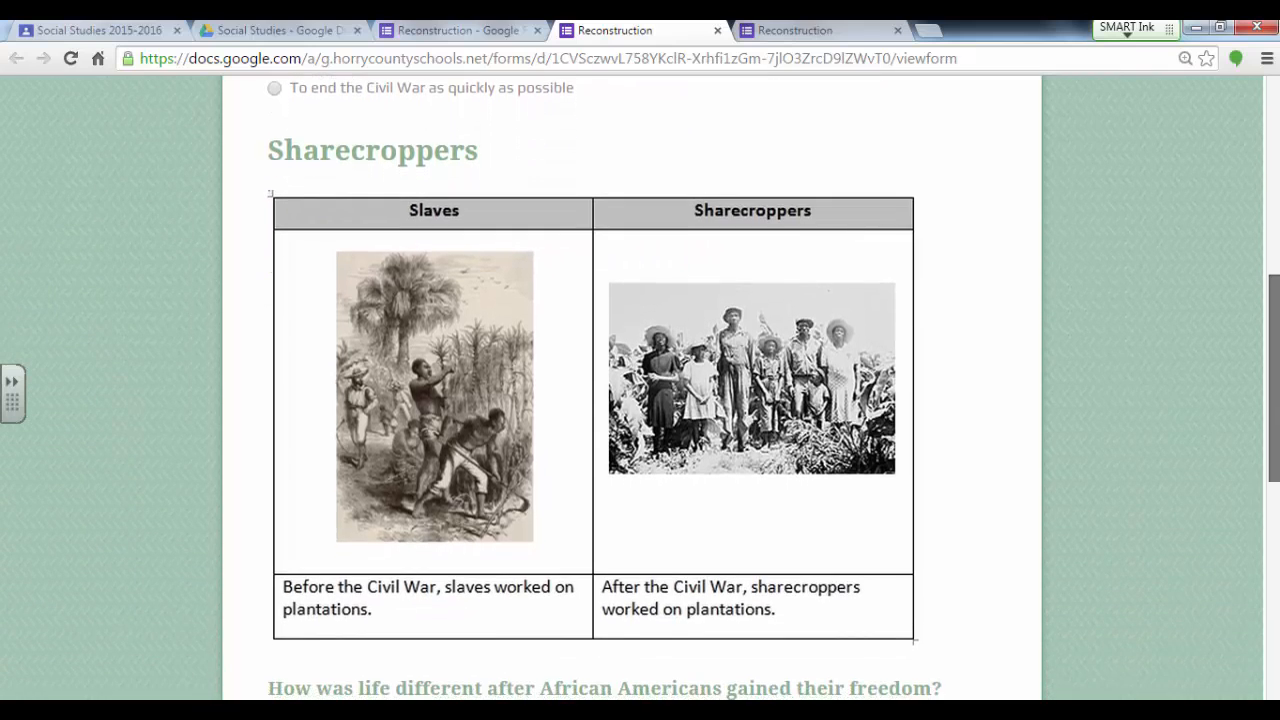
{"action": "scroll", "coordinate": [640, 400], "scroll_direction": "down", "scroll_amount": 3}
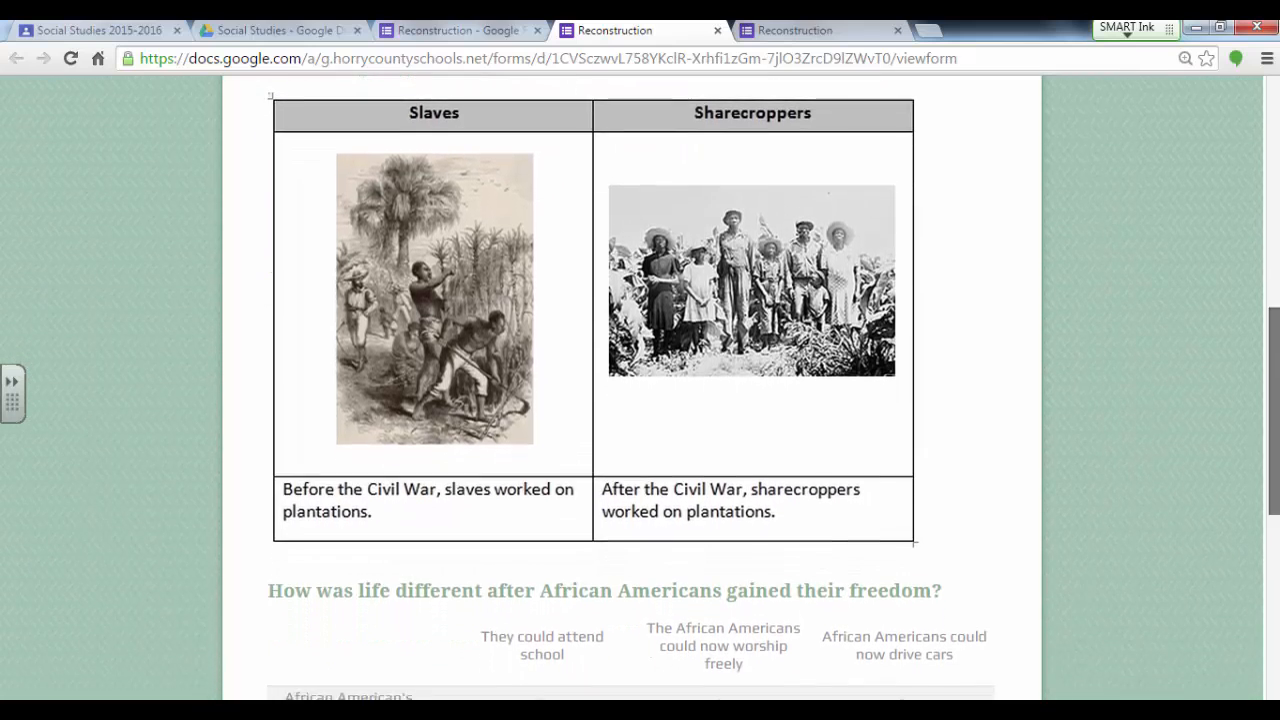
{"action": "scroll", "coordinate": [640, 400], "scroll_direction": "down", "scroll_amount": 6}
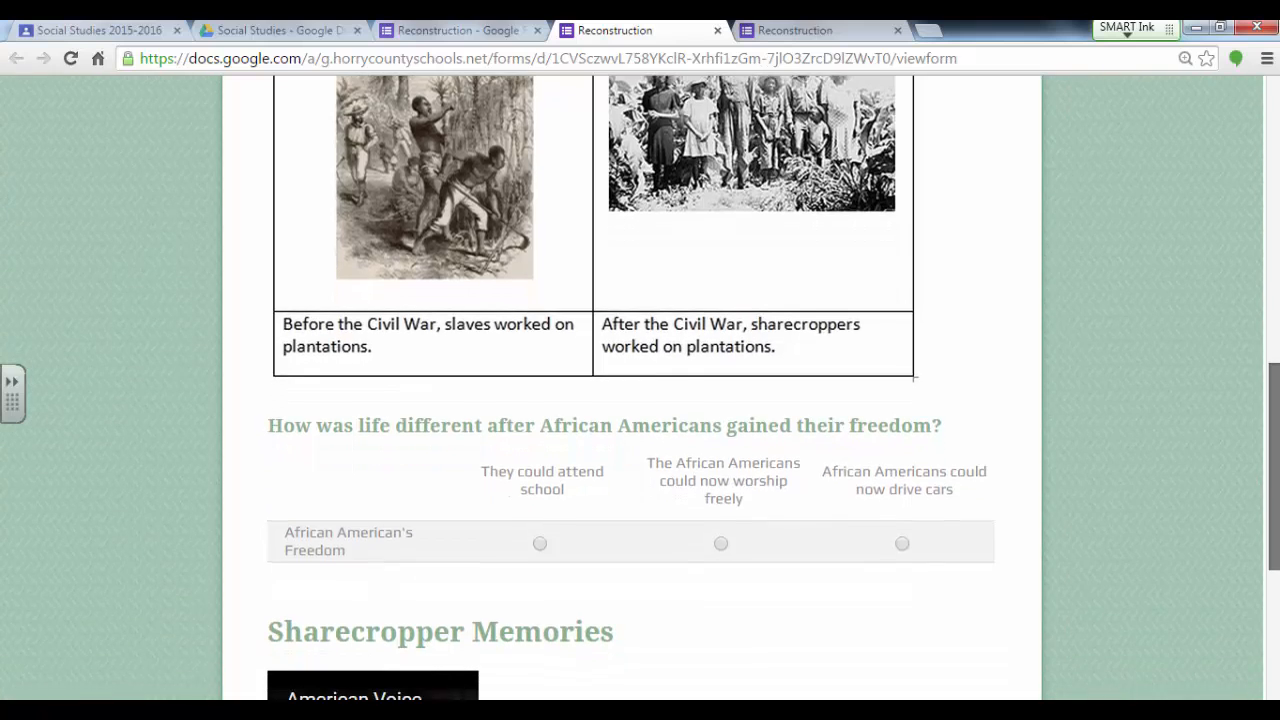
{"action": "scroll", "coordinate": [640, 400], "scroll_direction": "down", "scroll_amount": 2}
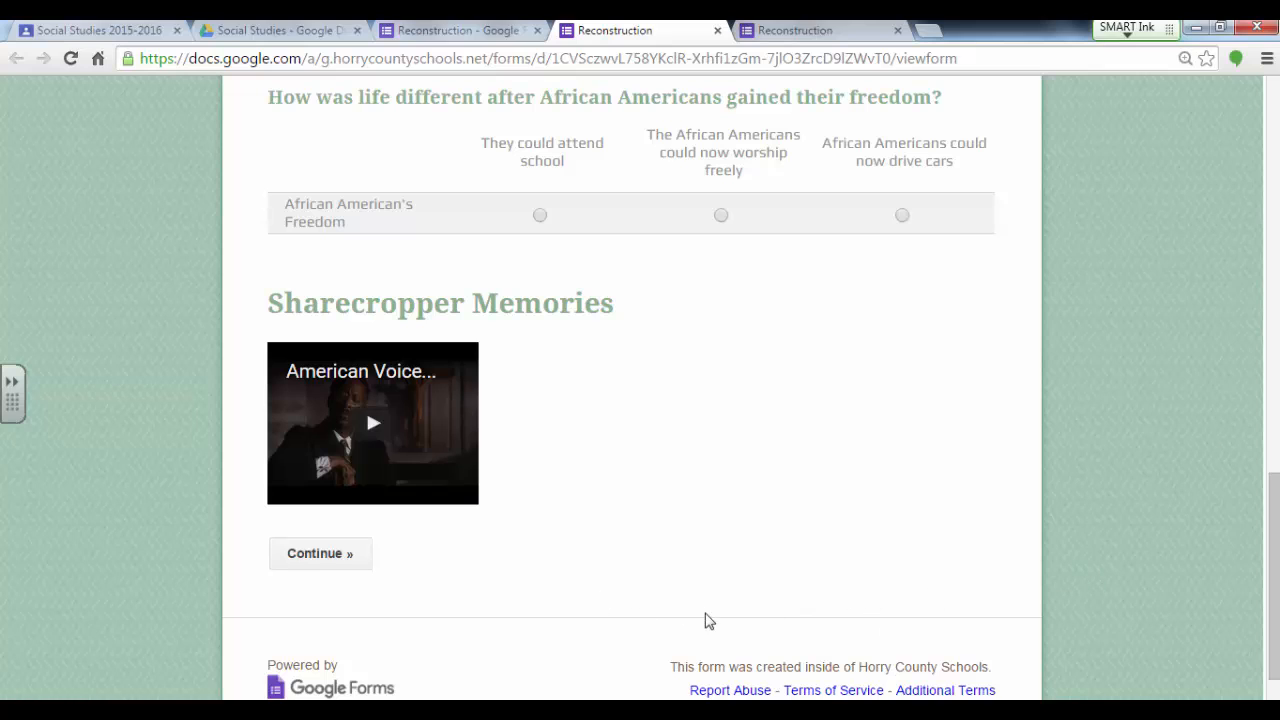
{"action": "left_click", "coordinate": [320, 553]}
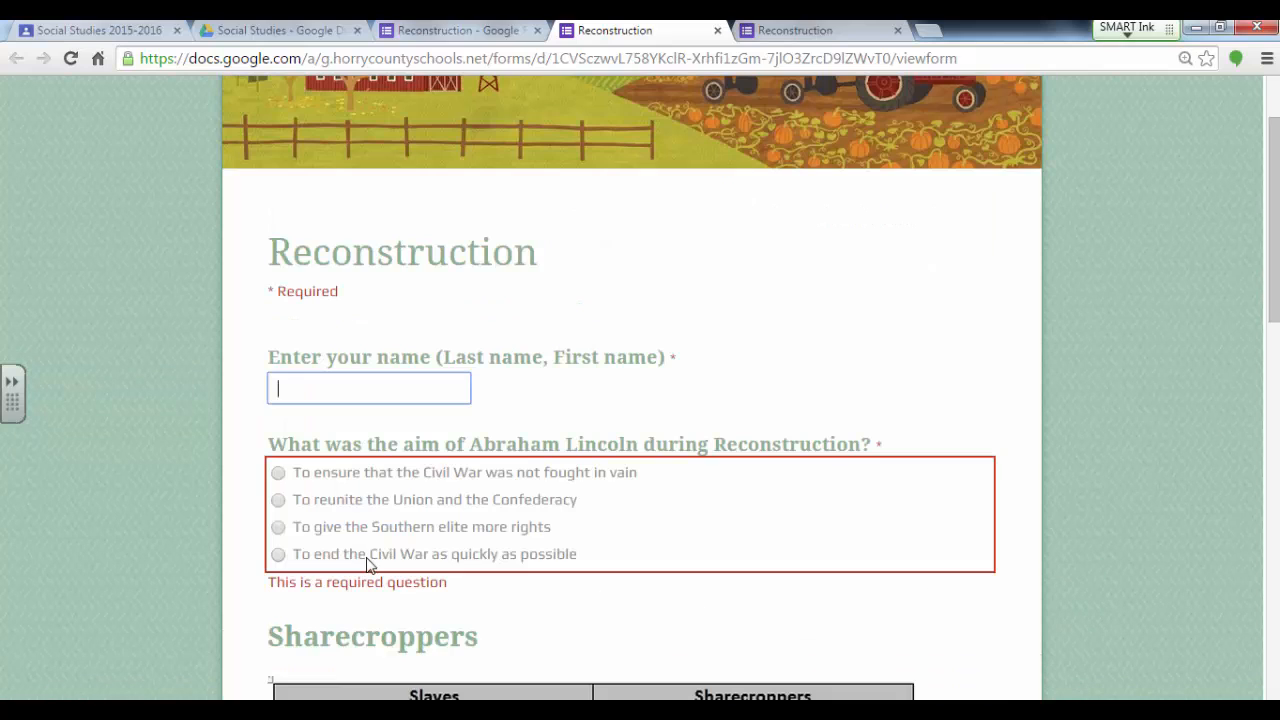
Step: Continue to The 14th Amendment page and paste the answer about African Americans' rights being limited by Black Codes
{"action": "scroll", "coordinate": [1275, 310], "scroll_direction": "down", "scroll_amount": 12}
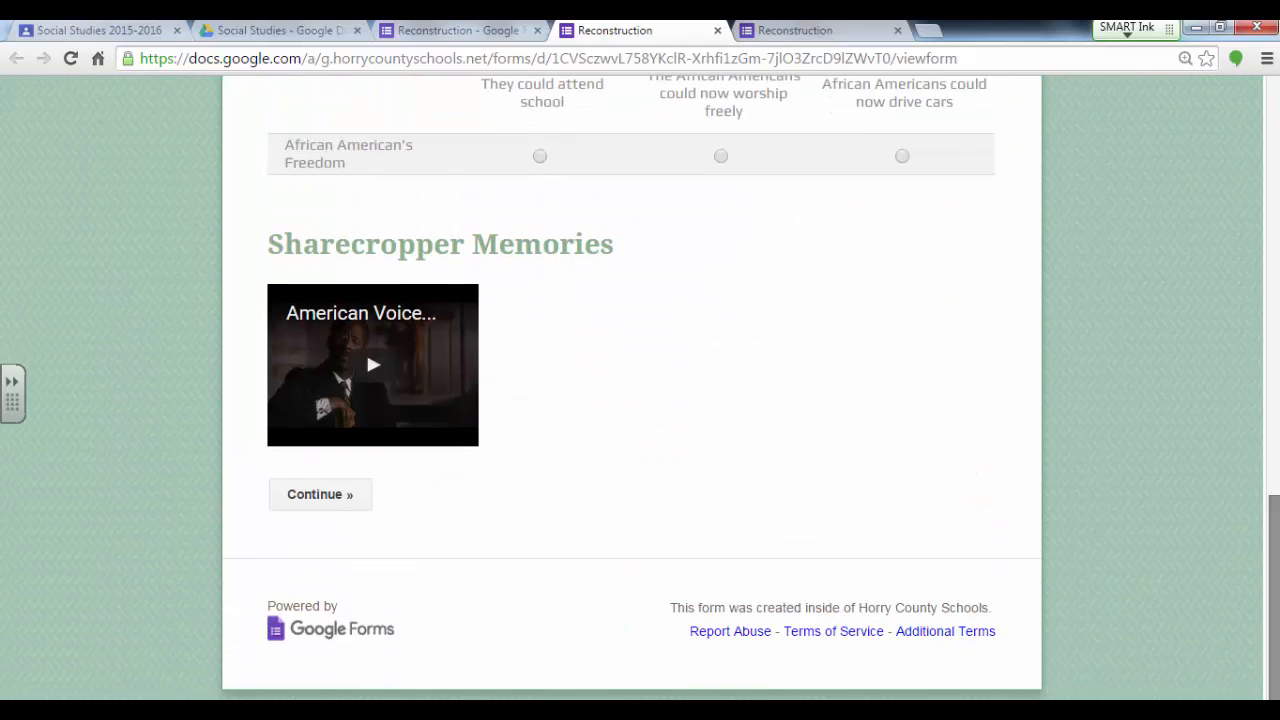
{"action": "left_click", "coordinate": [337, 500]}
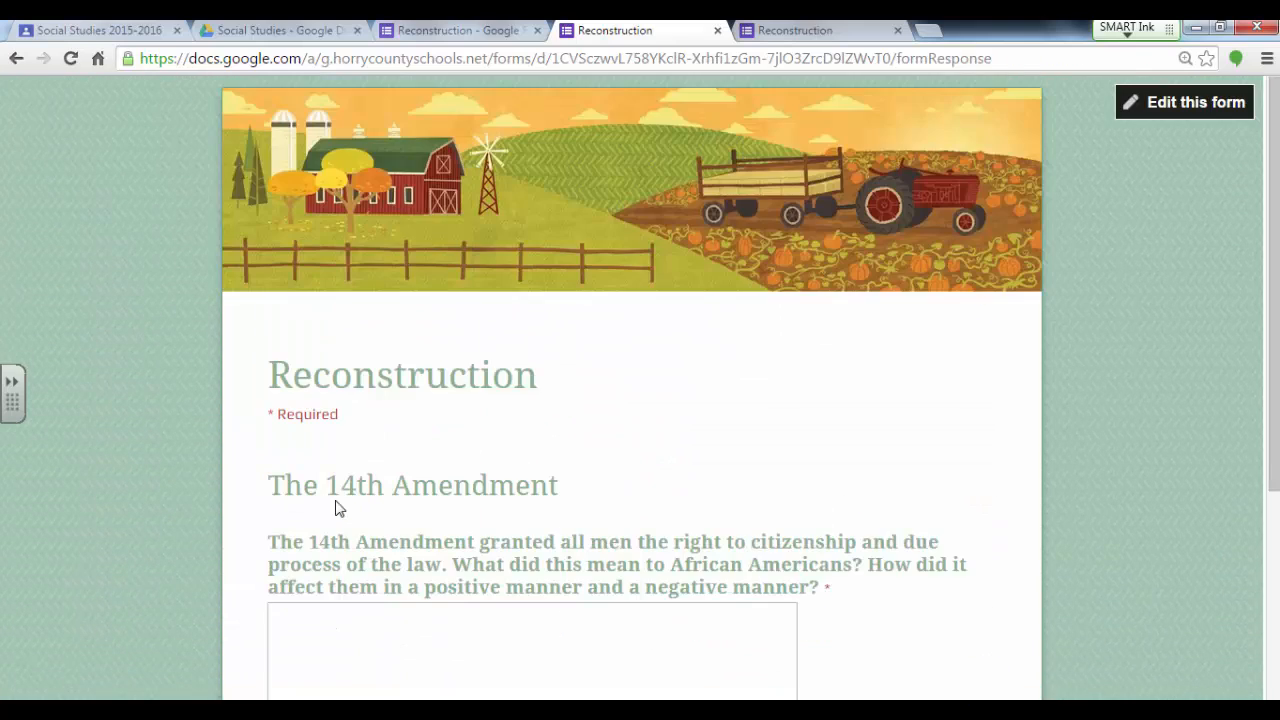
{"action": "scroll", "coordinate": [640, 400], "scroll_direction": "down", "scroll_amount": 2}
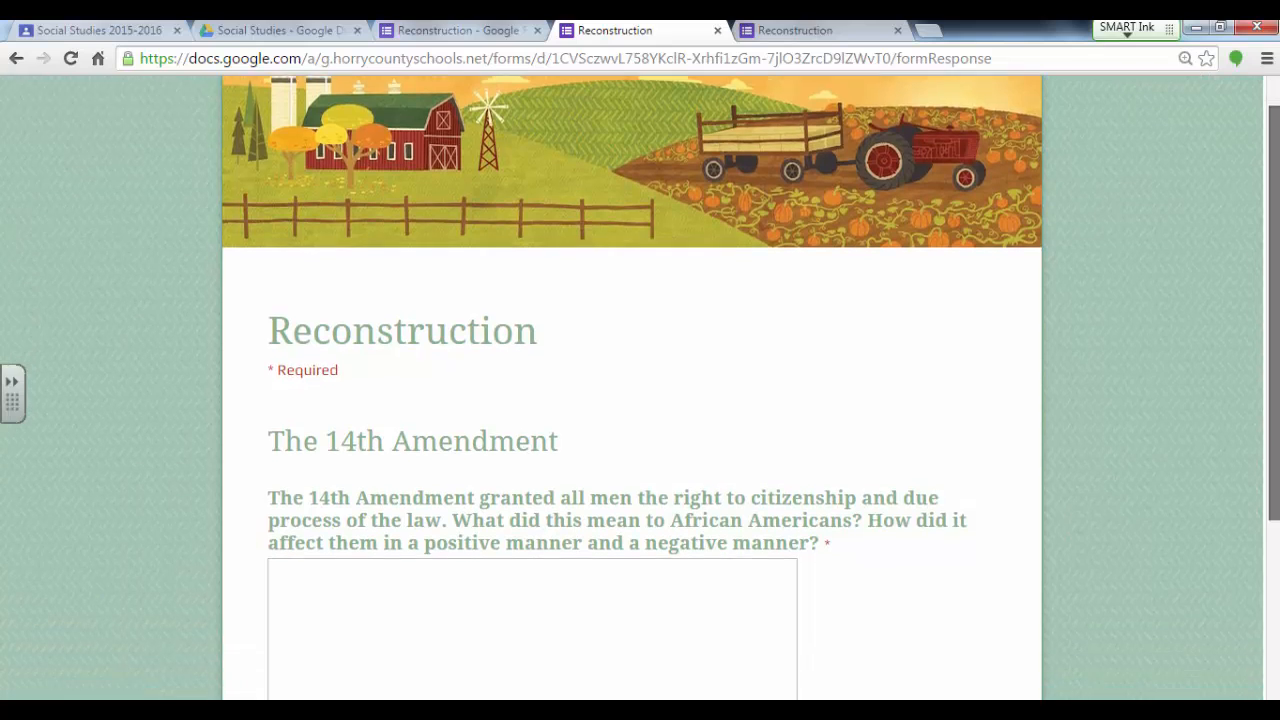
{"action": "left_click", "coordinate": [520, 438]}
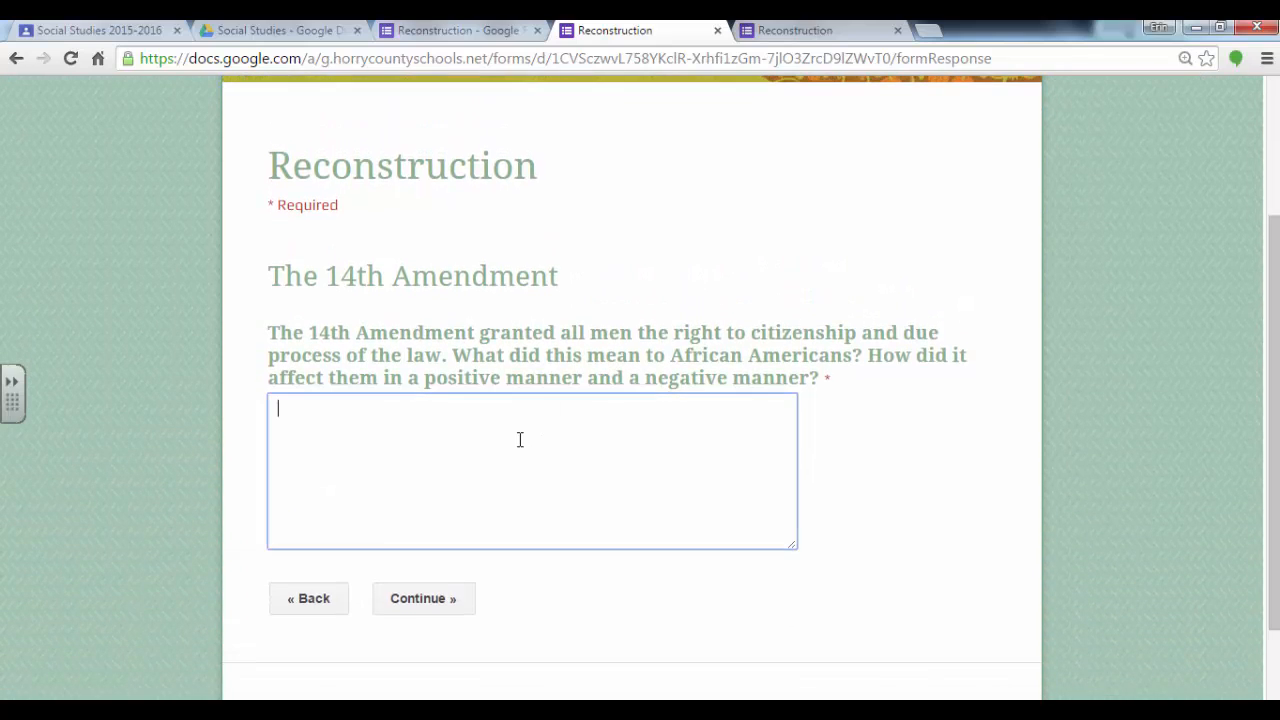
{"action": "type", "text": "The 14th Amendment gave African Americans rights. however, they were limited by Black Codes. These Black Codes ensured that they only had limited rights"}
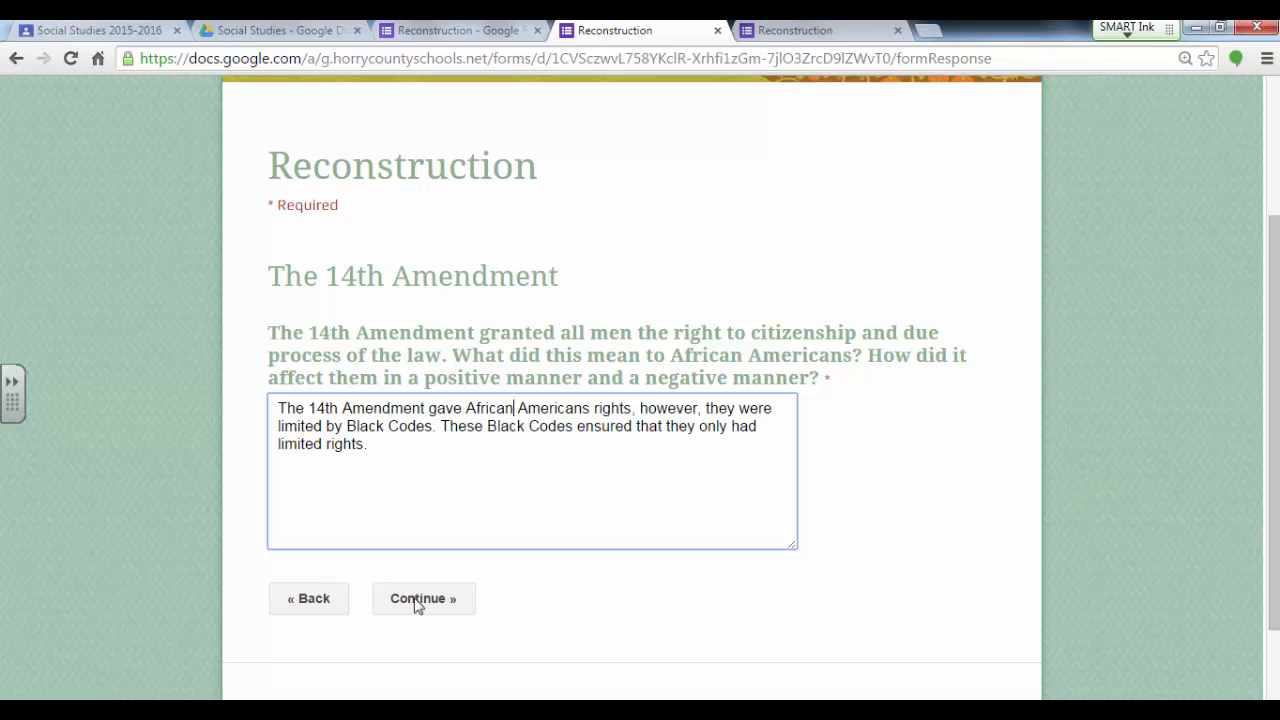
Step: Continue to the form's last page and submit the test response
{"action": "left_click", "coordinate": [414, 600]}
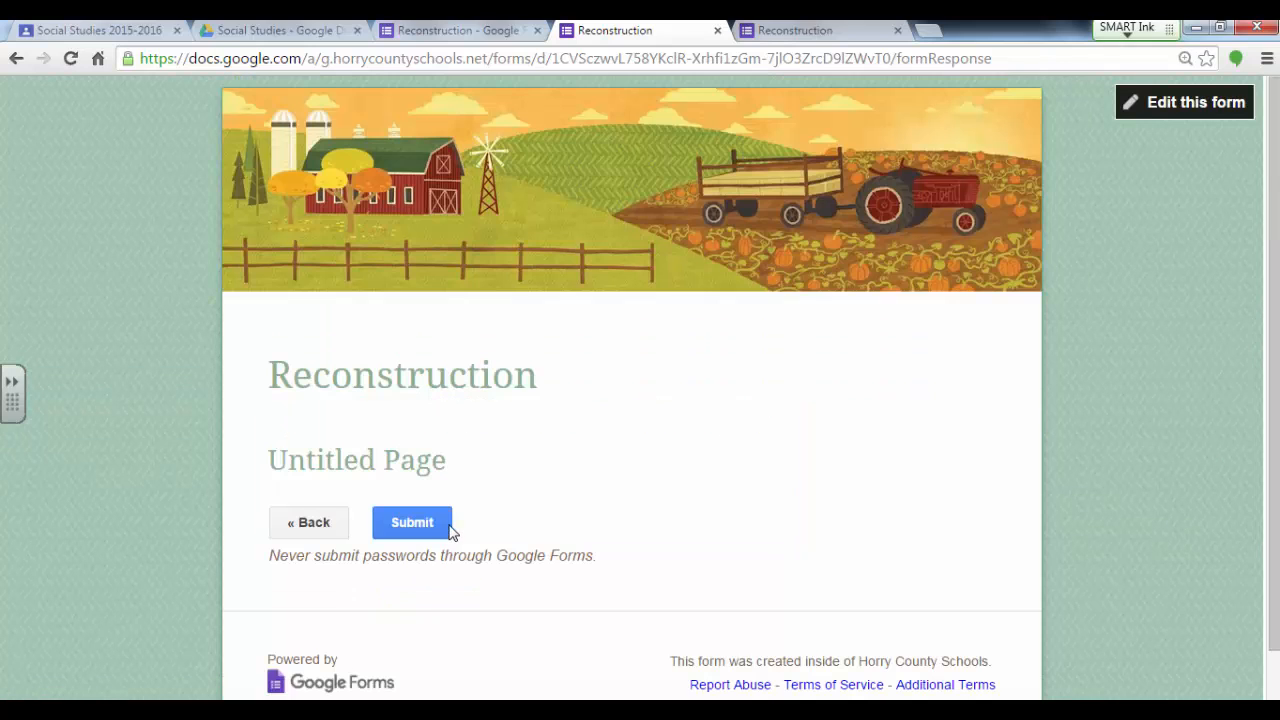
{"action": "scroll", "coordinate": [1272, 400], "scroll_direction": "down", "scroll_amount": 1}
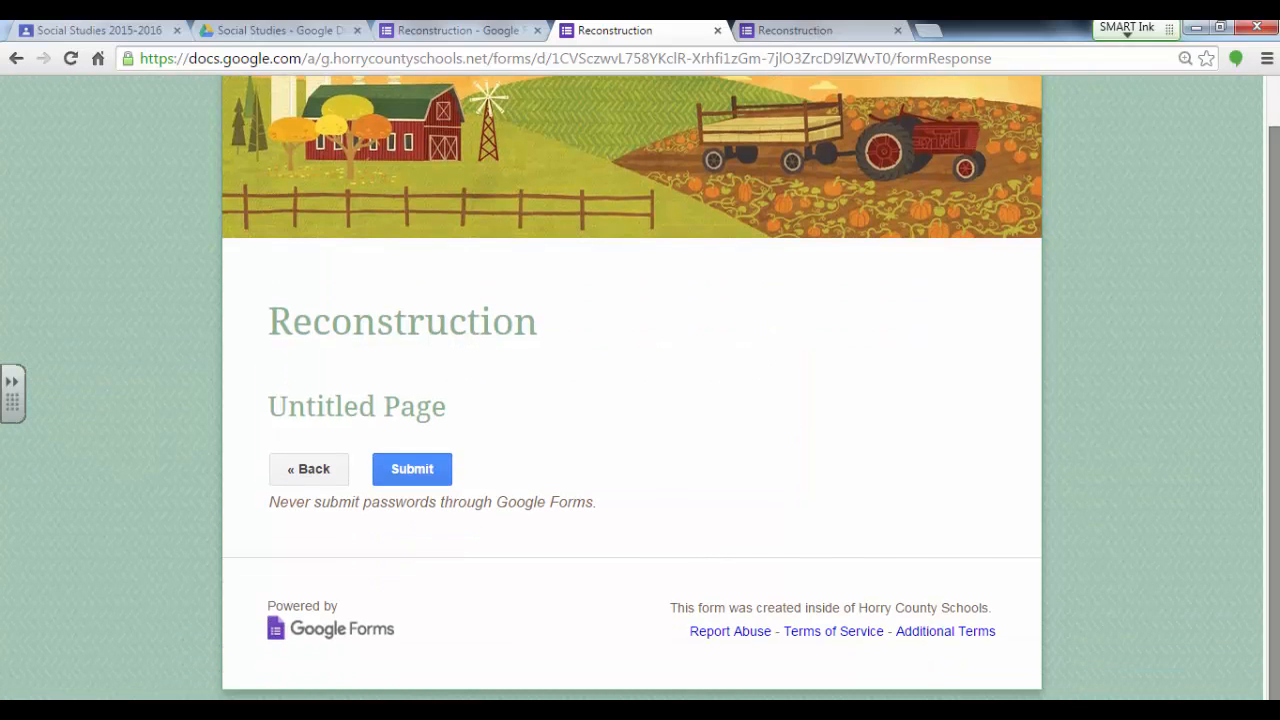
{"action": "left_click", "coordinate": [437, 470]}
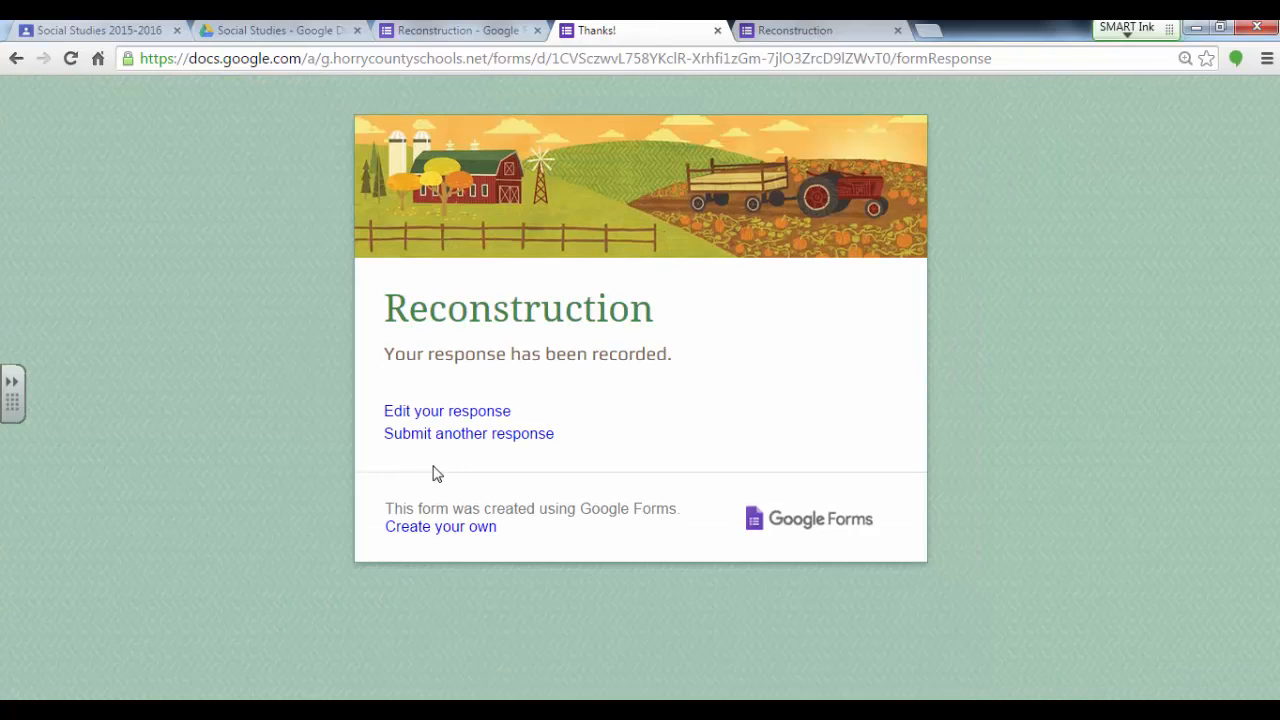
Step: Return to the form editor and look over the options available for handling responses
{"action": "left_click", "coordinate": [465, 36]}
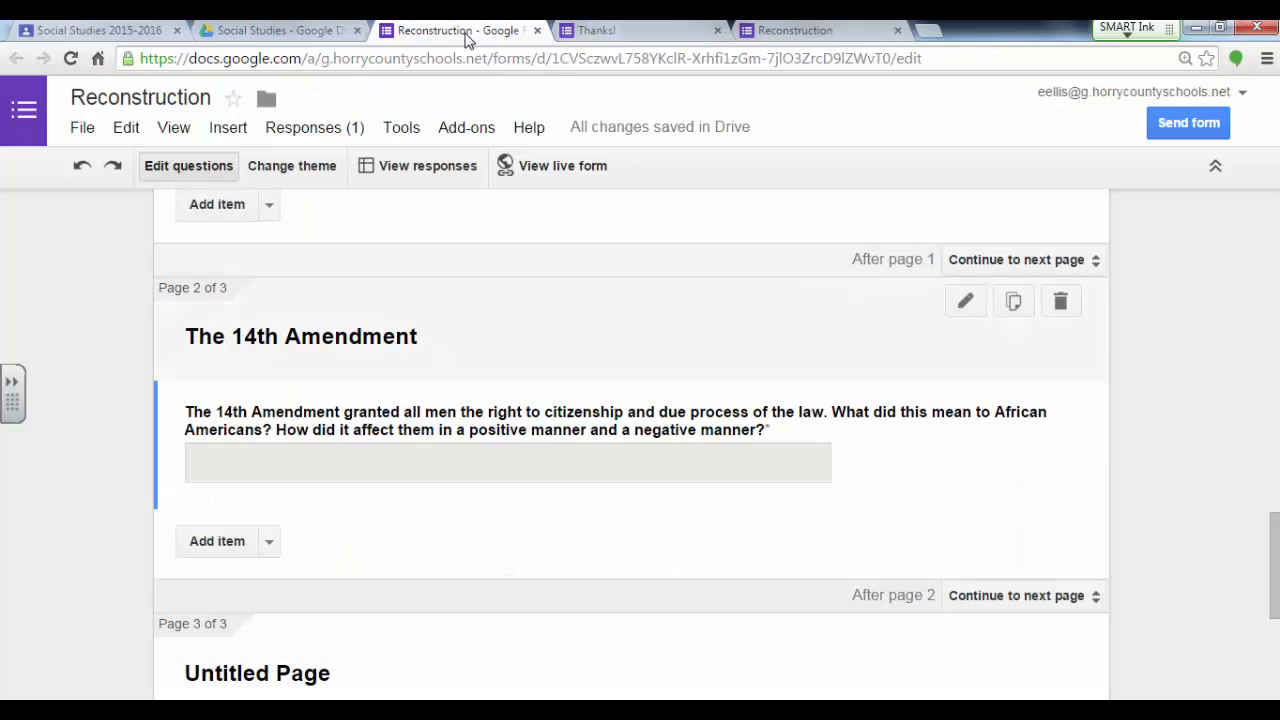
{"action": "left_click", "coordinate": [326, 130]}
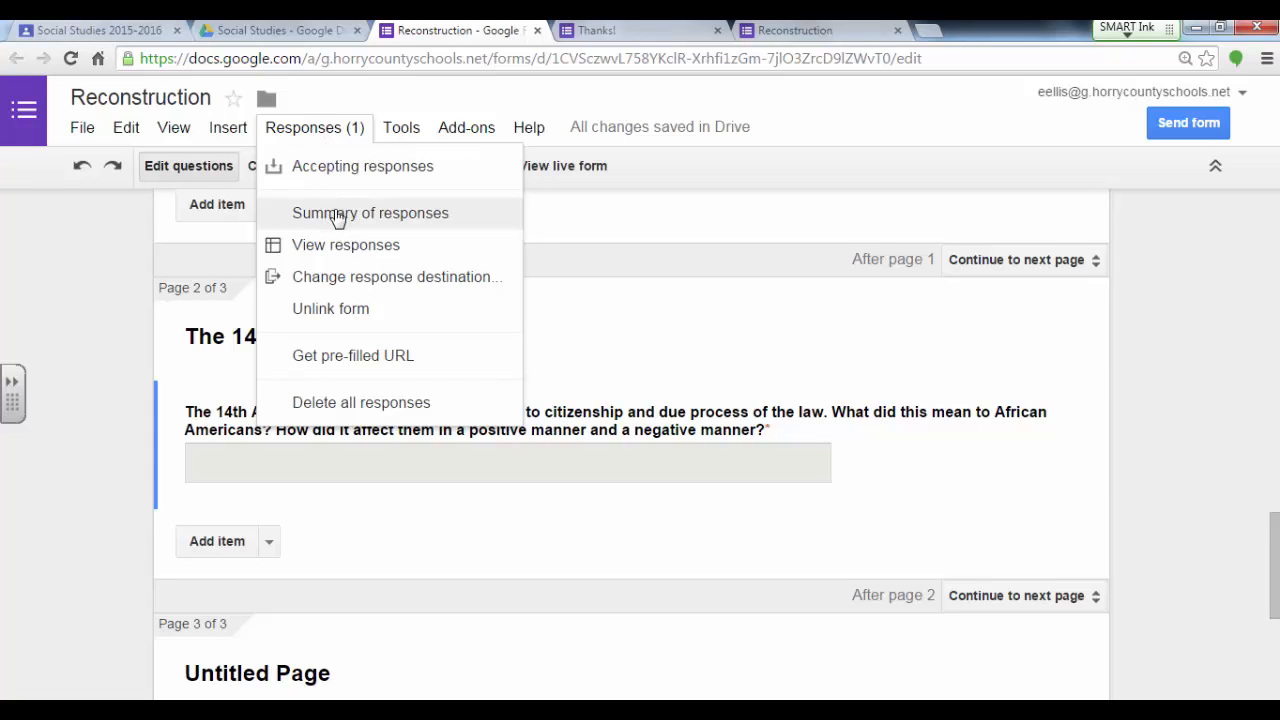
{"action": "left_click", "coordinate": [320, 136]}
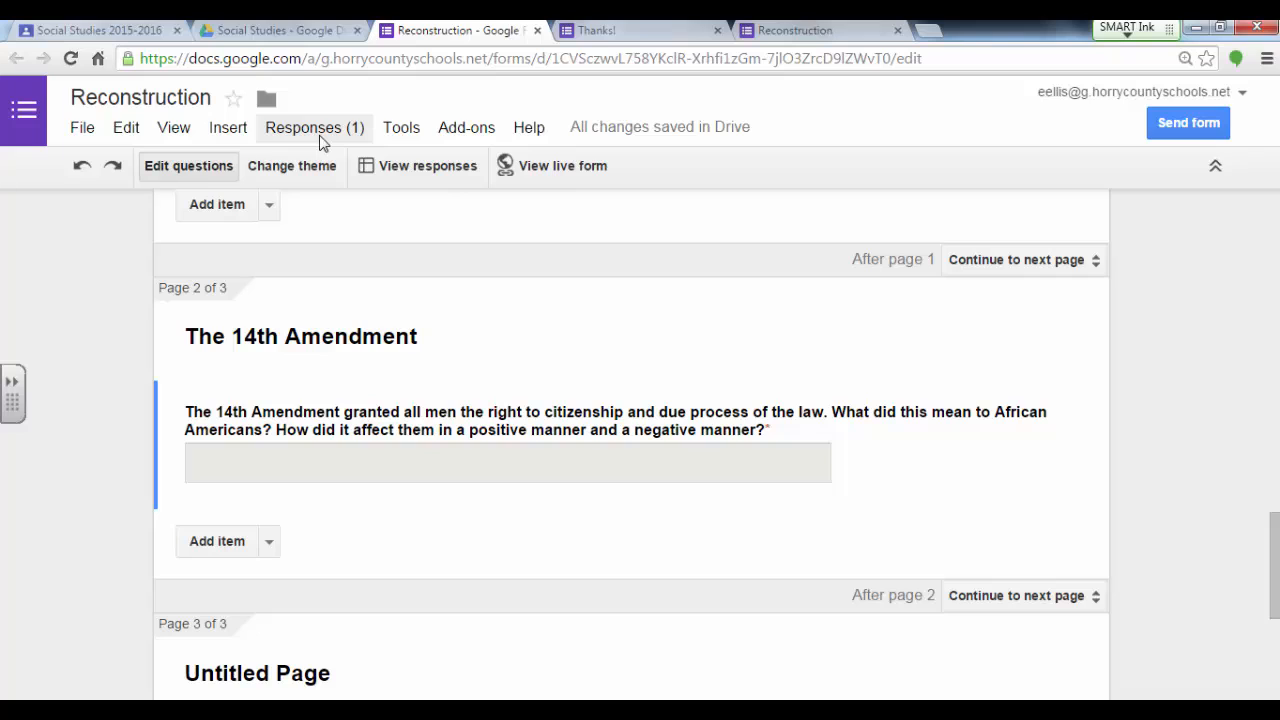
Step: Open the Reconstruction form's sending options, copy the complete link to share, and close the options
{"action": "left_click", "coordinate": [428, 166]}
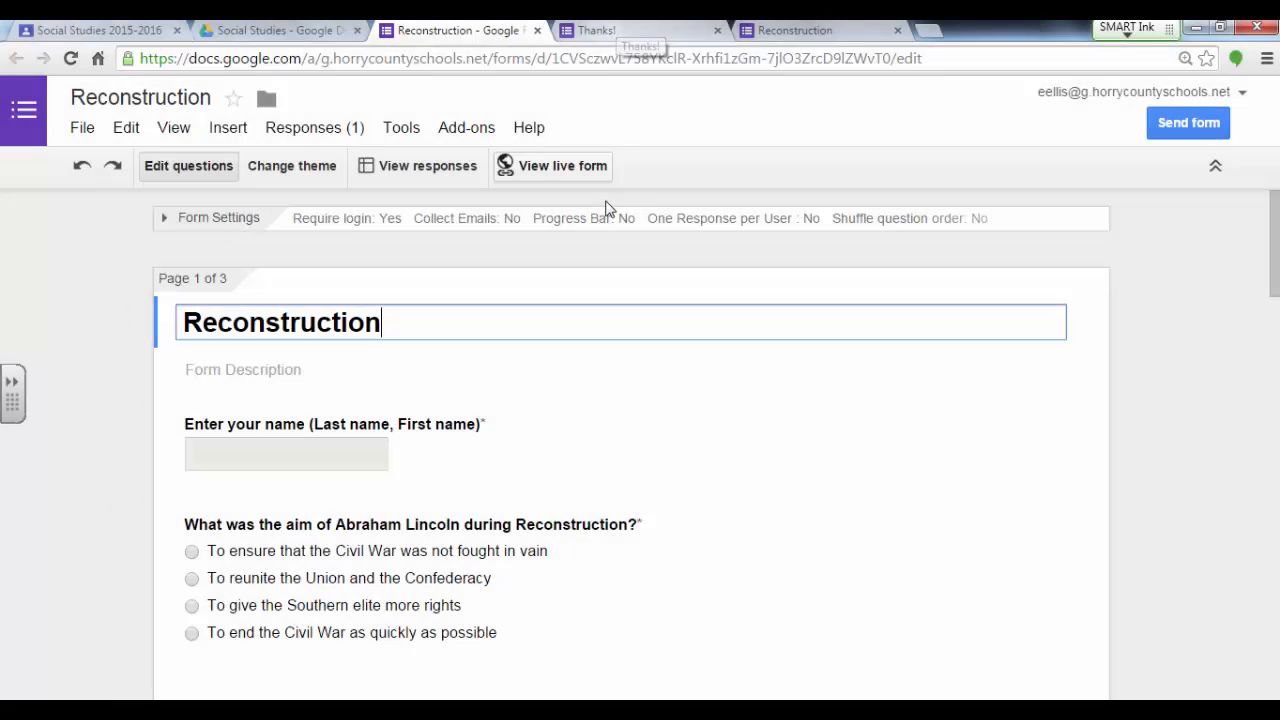
{"action": "left_click", "coordinate": [1186, 123]}
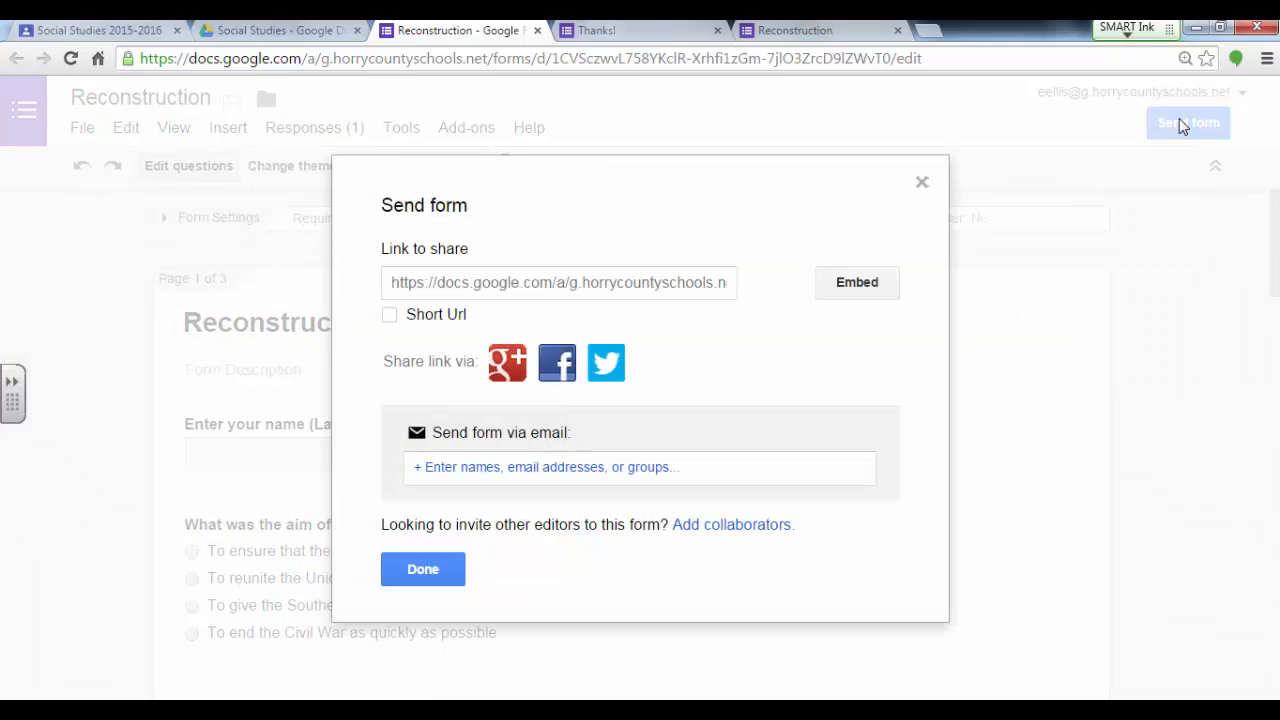
{"action": "left_click", "coordinate": [558, 283]}
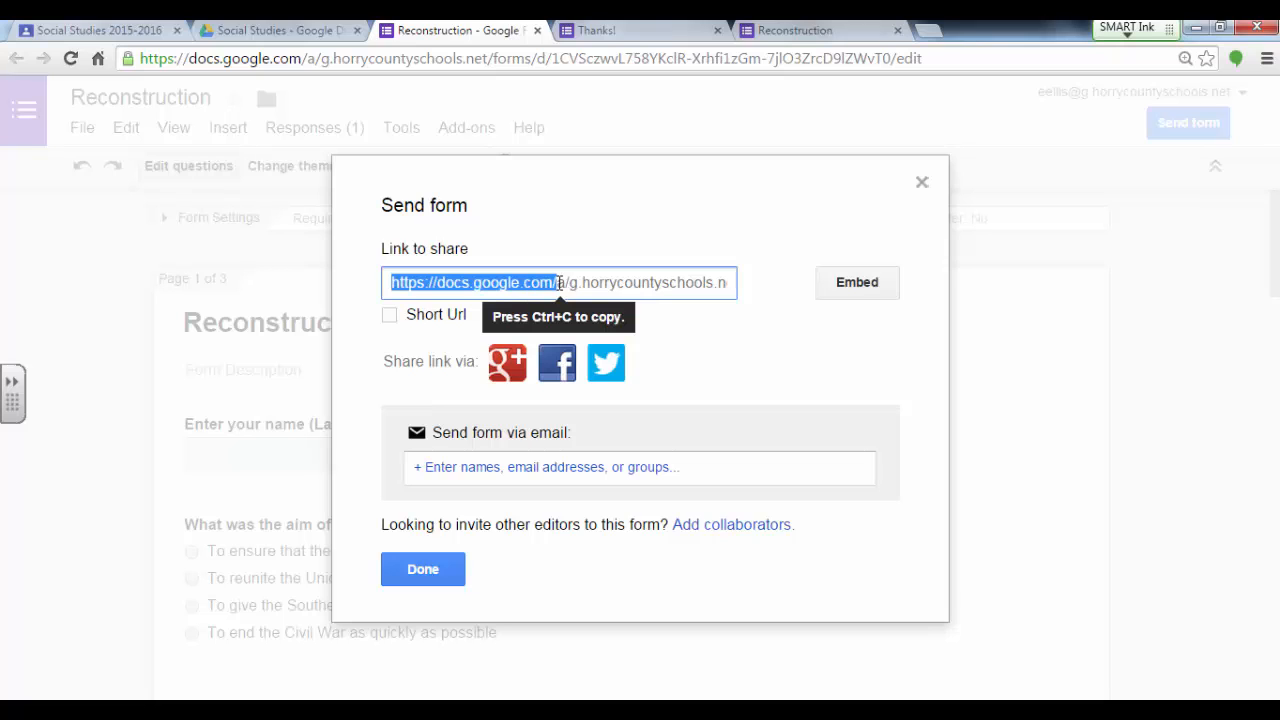
{"action": "left_click", "coordinate": [565, 283]}
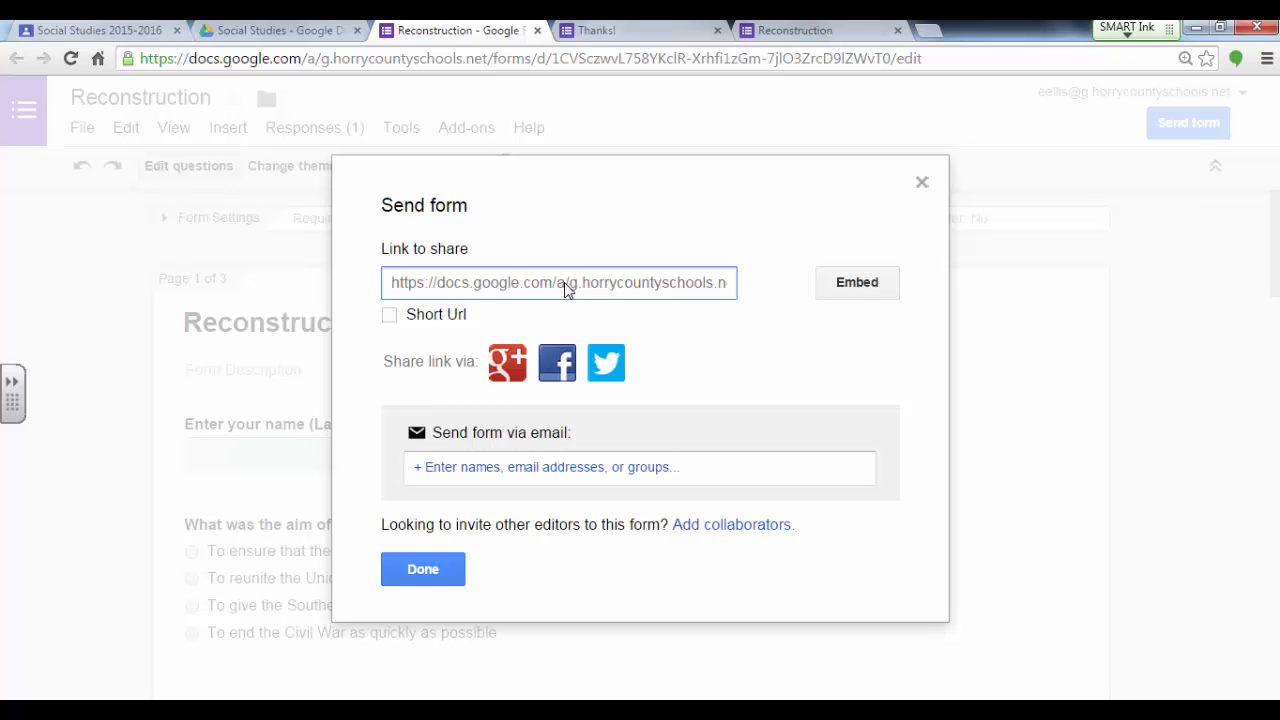
{"action": "left_click_drag", "start_coordinate": [389, 286], "coordinate": [818, 295]}
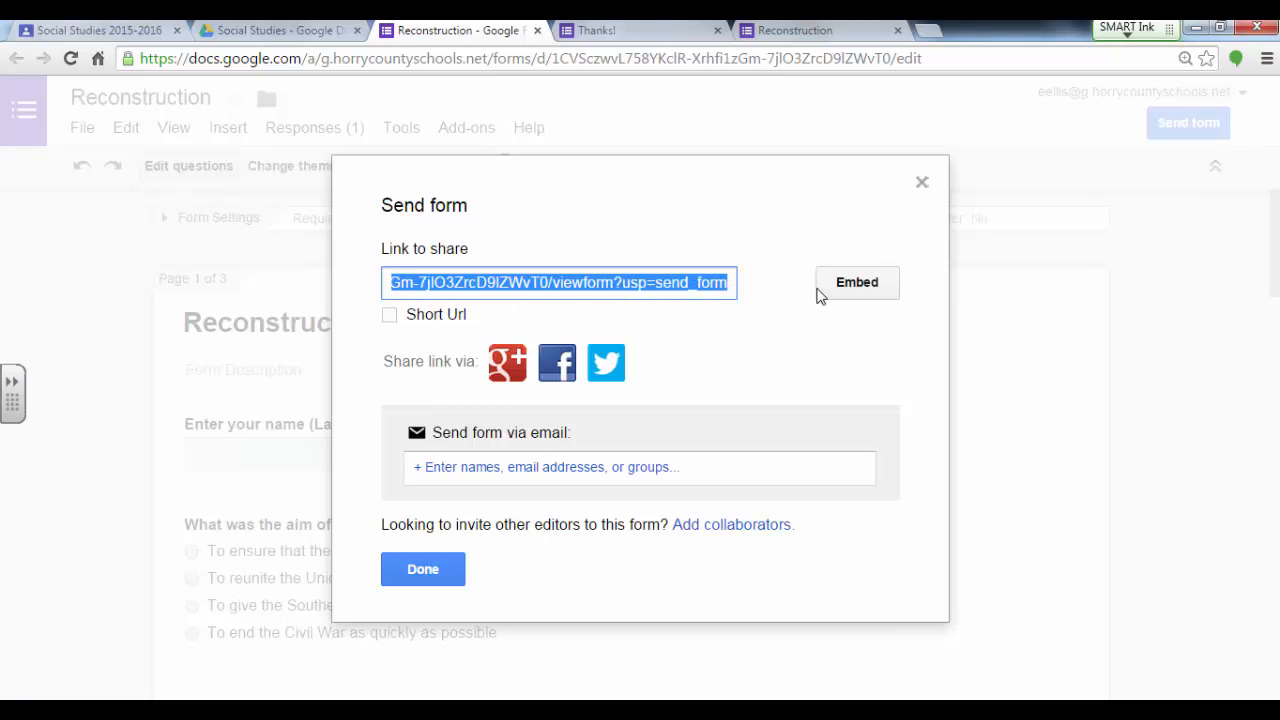
{"action": "left_click", "coordinate": [932, 279]}
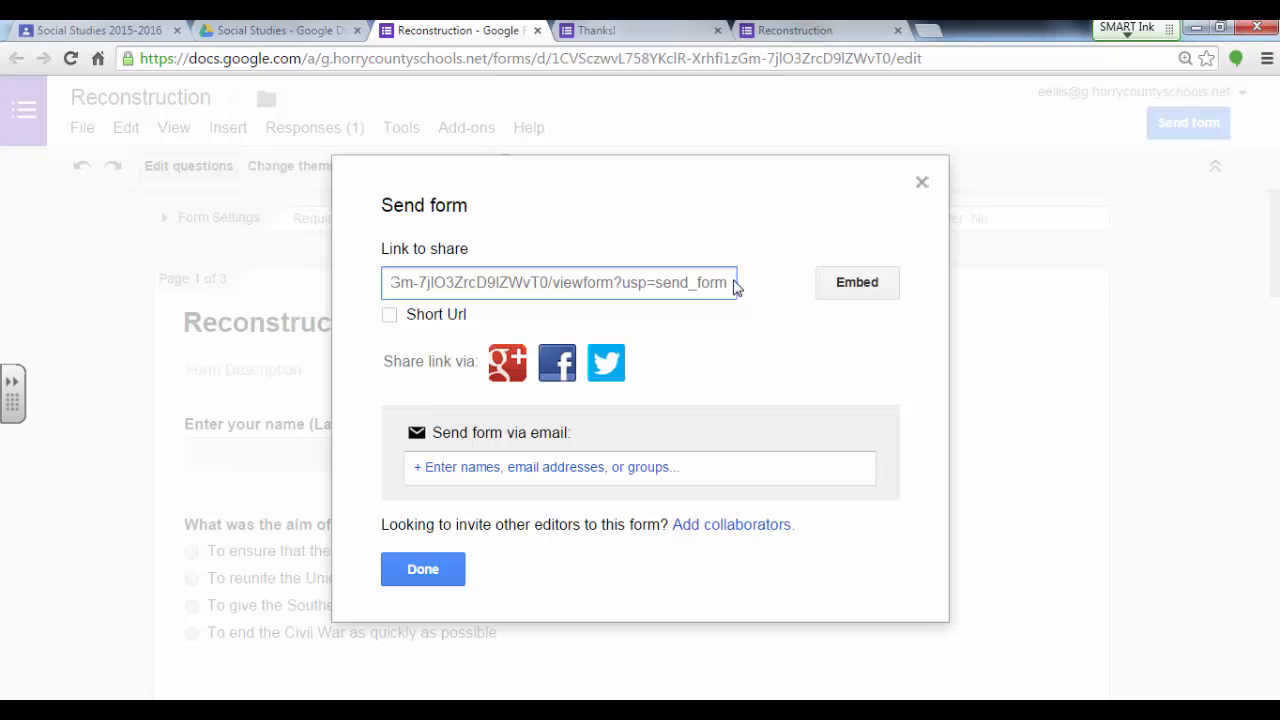
{"action": "left_click_drag", "start_coordinate": [735, 287], "coordinate": [69, 283]}
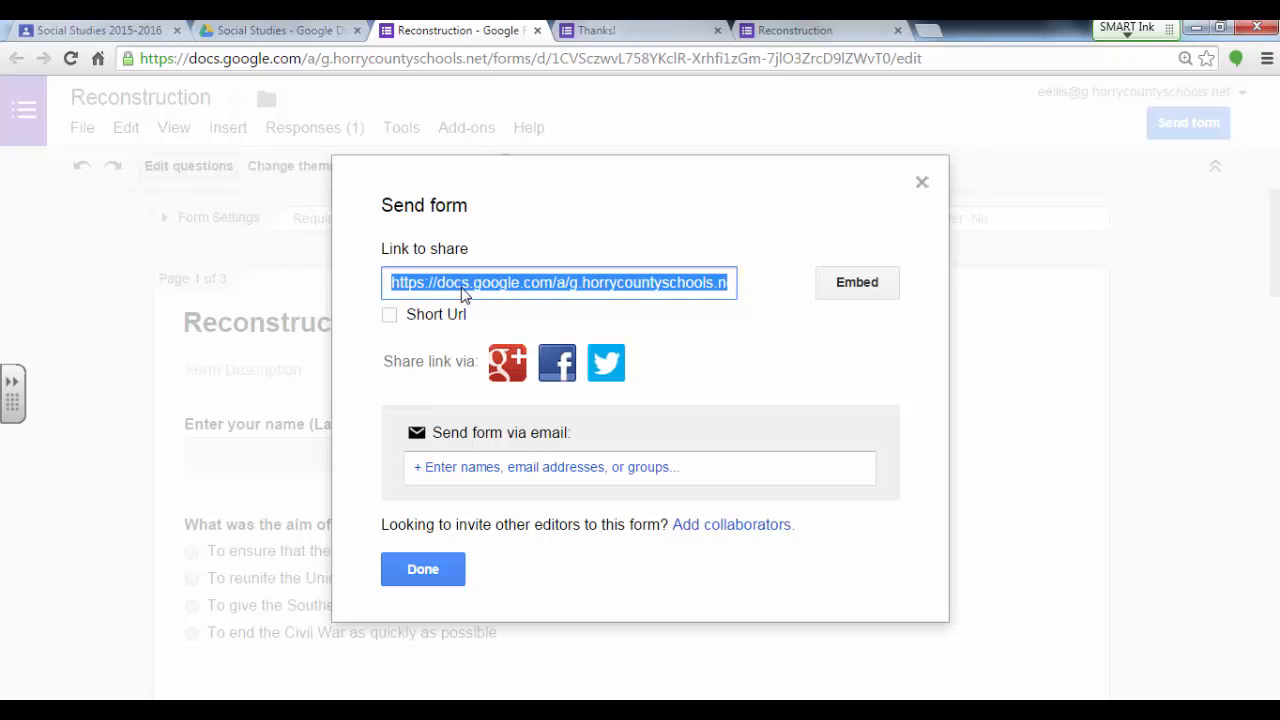
{"action": "left_click", "coordinate": [423, 566]}
Step: Switch to the Google Classroom assignment Reconstruction and attach the copied form link to it
{"action": "left_click", "coordinate": [128, 32]}
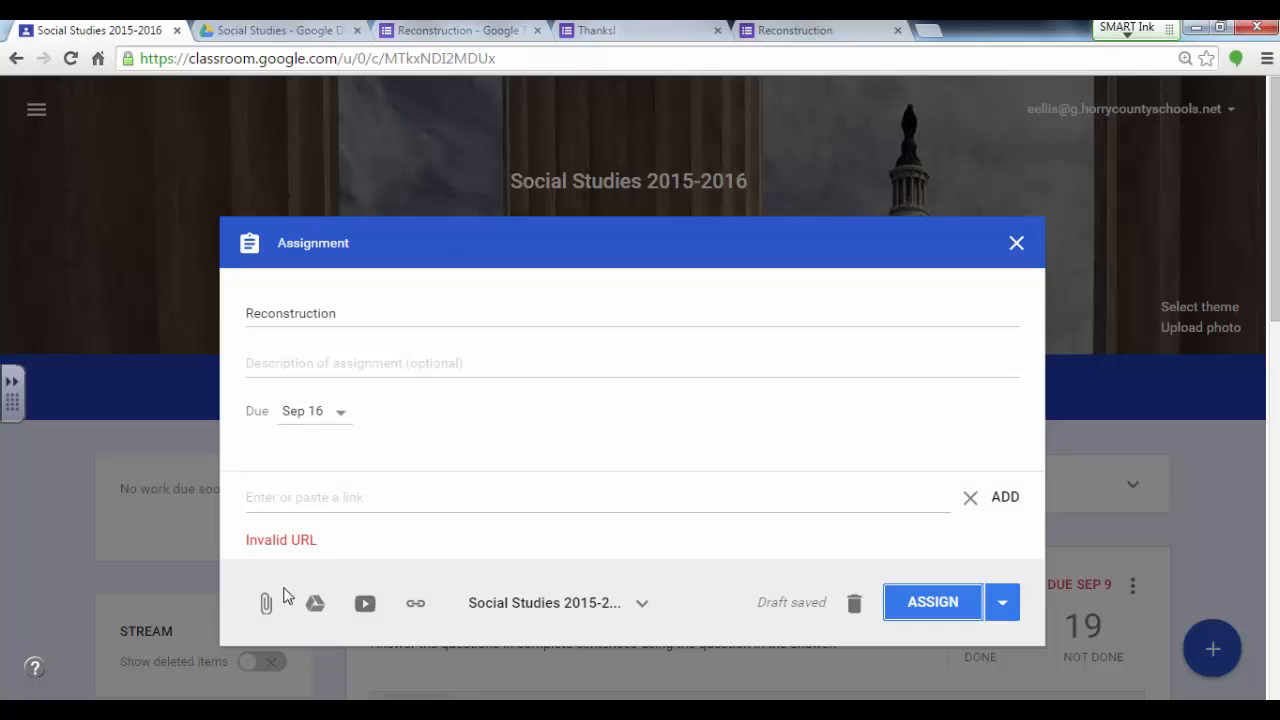
{"action": "left_click", "coordinate": [415, 603]}
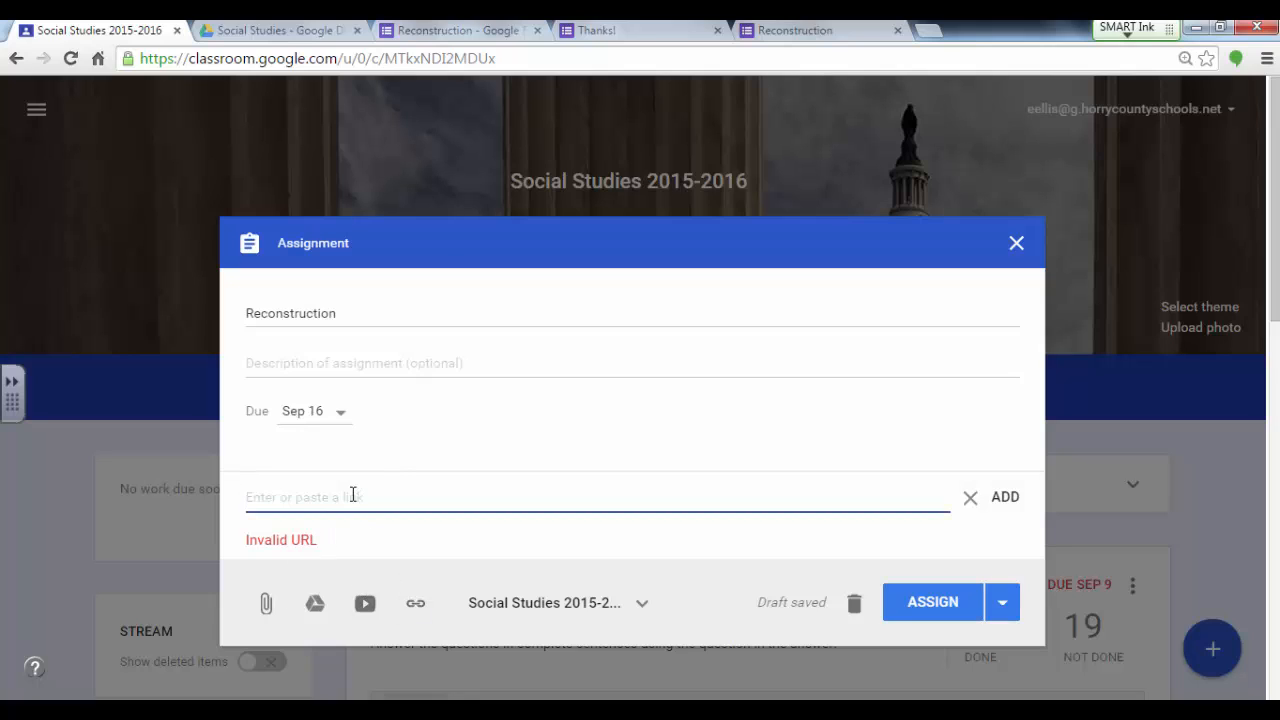
{"action": "type", "text": "https://docs.google.com/a/g.horrycountyschools.net/forms/d/1CVSczwvL758YKclR-Xrhfi1zGm-7jl03ZrcD9lZWvT0/viewform?usp=send_form"}
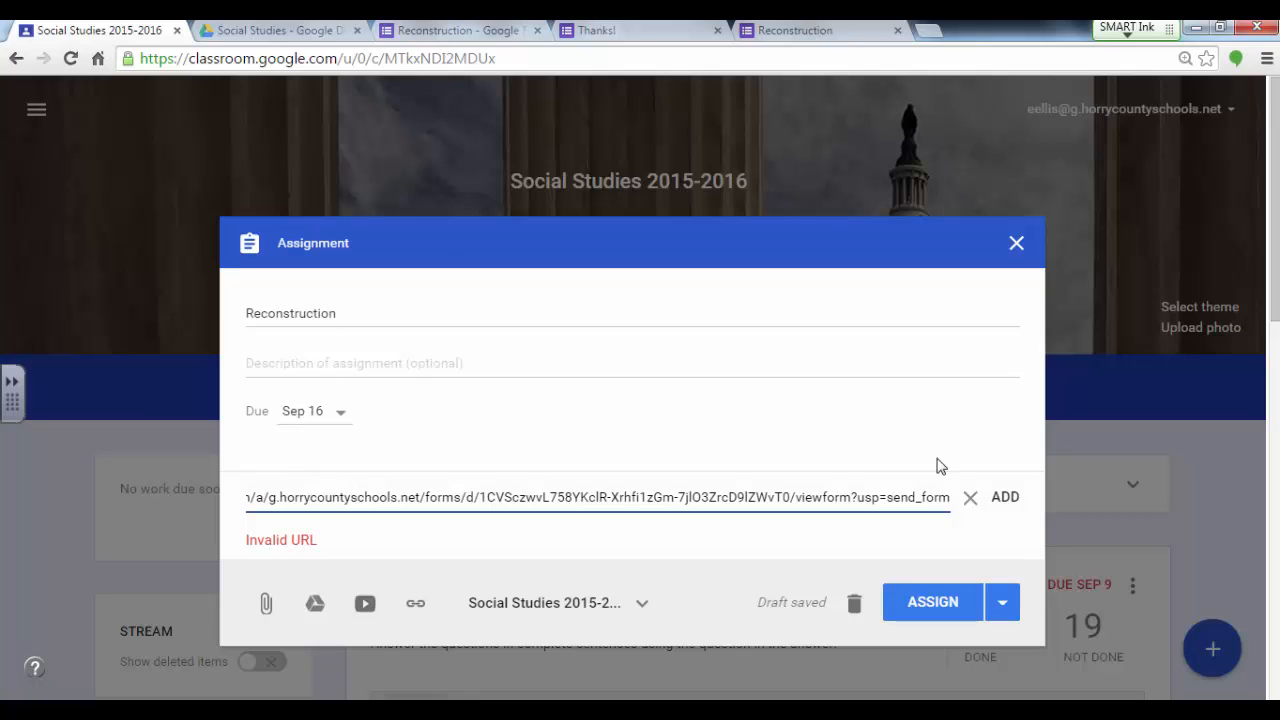
{"action": "left_click", "coordinate": [1007, 503]}
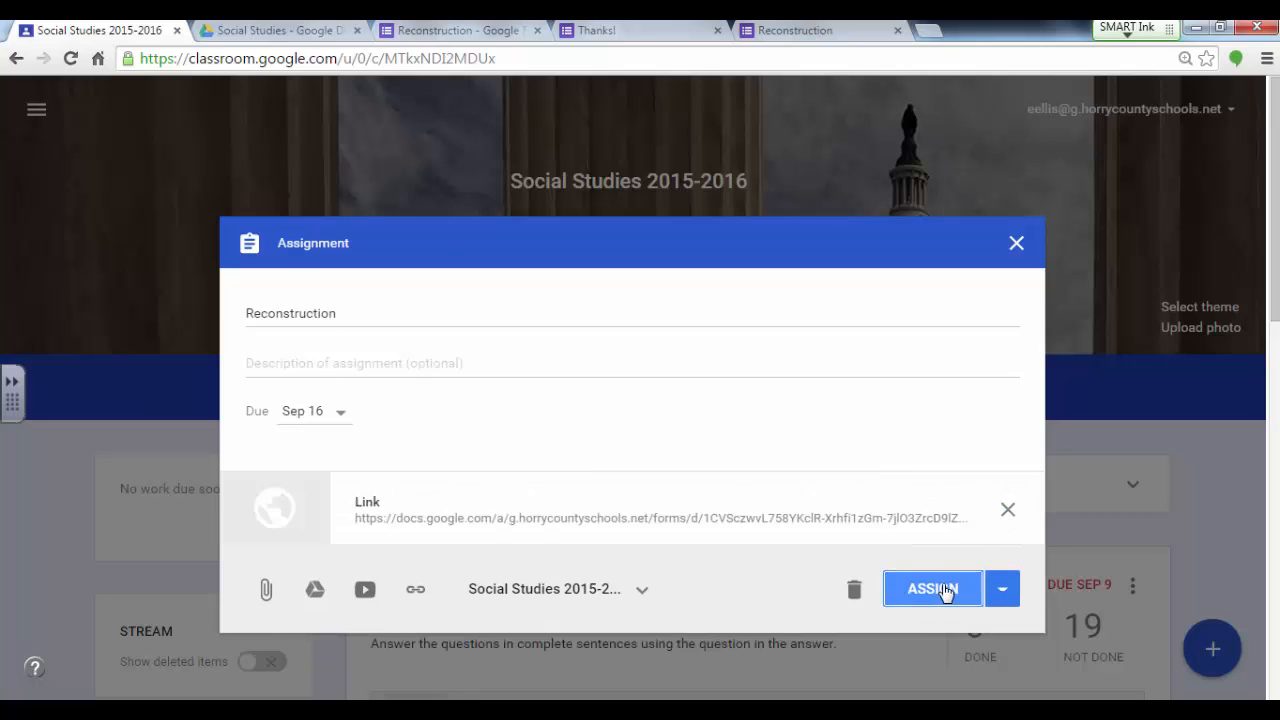
Step: Describe the assignment as "Use the Google Form to show your schema." and assign it to the Social Studies 2015-2016 class
{"action": "left_click", "coordinate": [516, 358]}
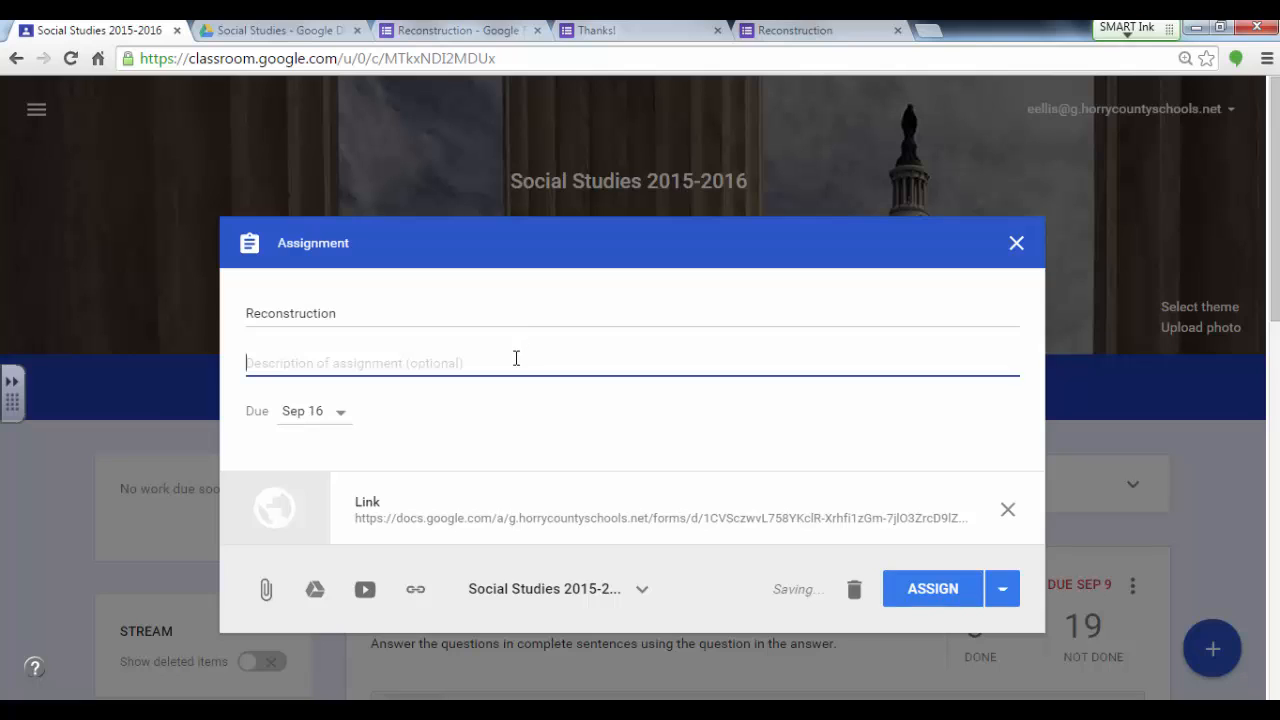
{"action": "type", "text": "Use the G"}
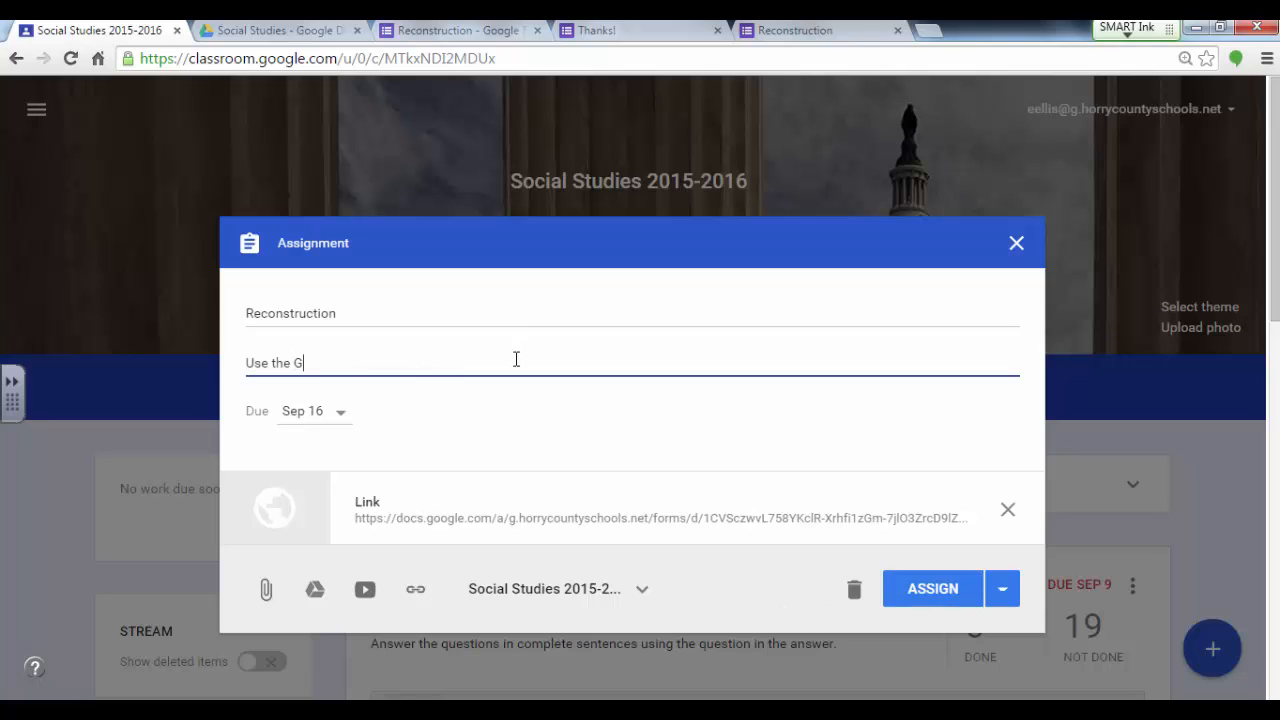
{"action": "type", "text": "oogle Form to show your schema."}
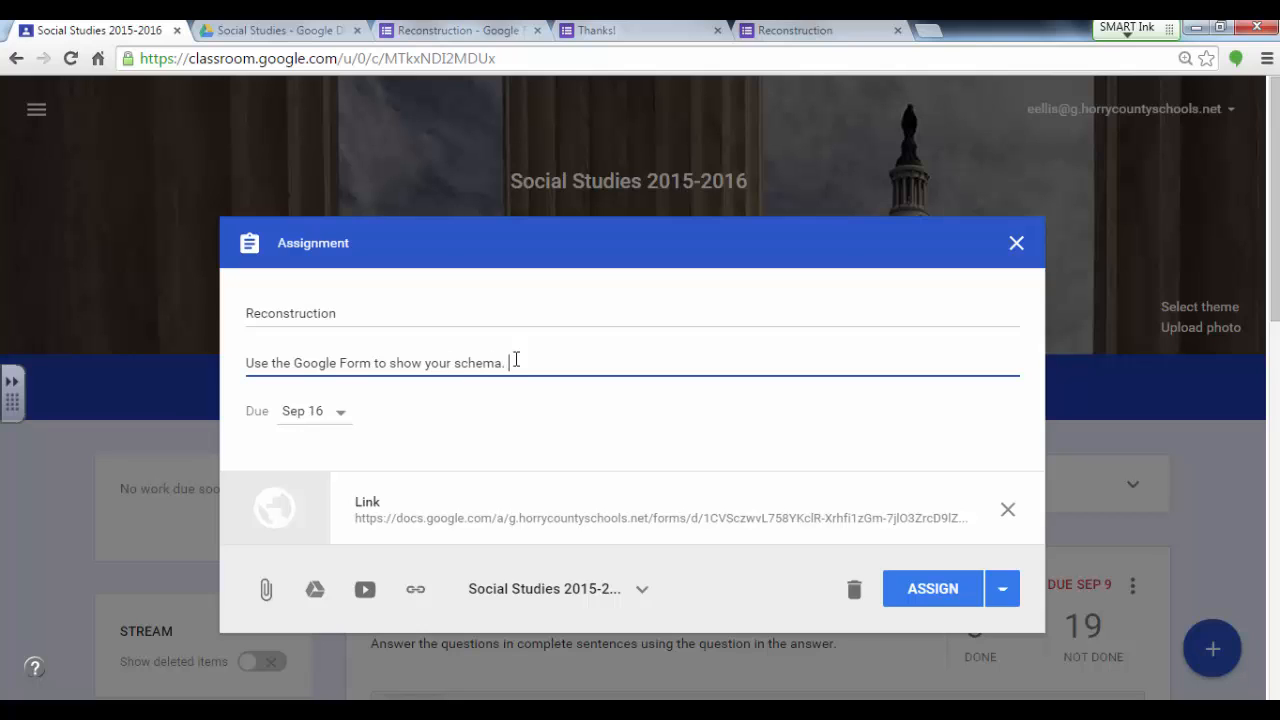
{"action": "left_click", "coordinate": [933, 588]}
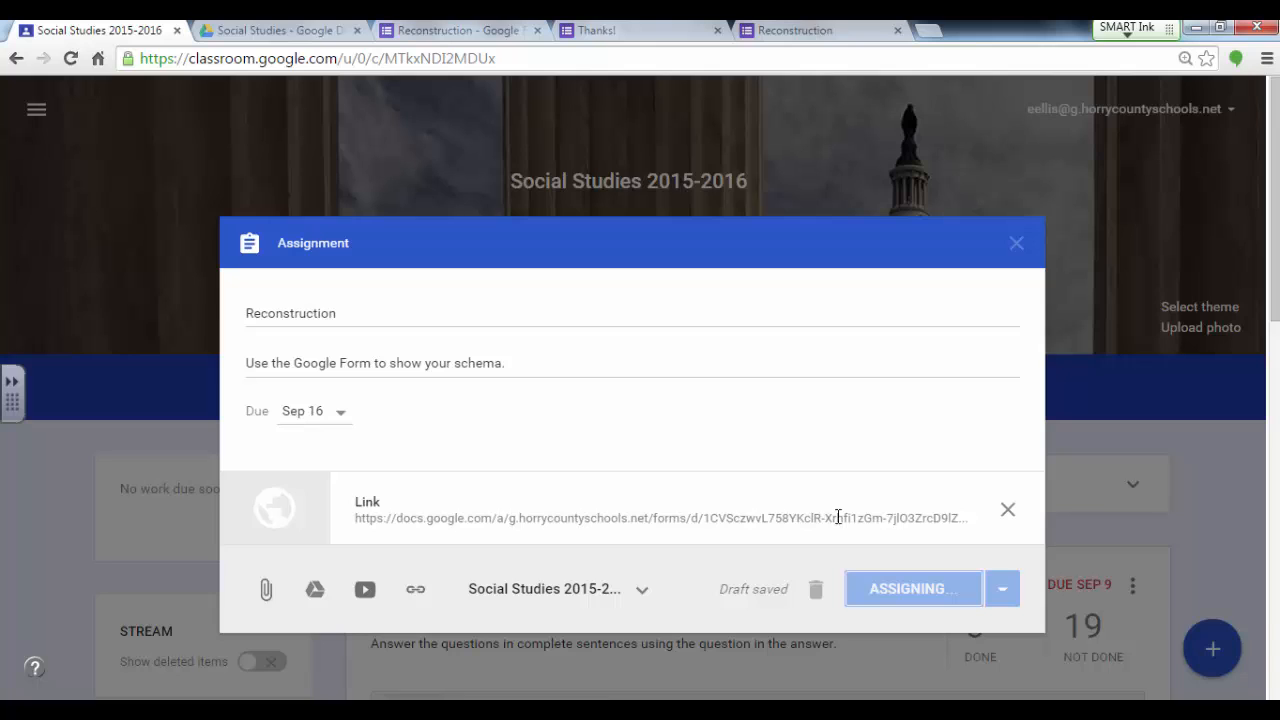
{"action": "scroll", "coordinate": [777, 423], "scroll_direction": "down", "scroll_amount": 3}
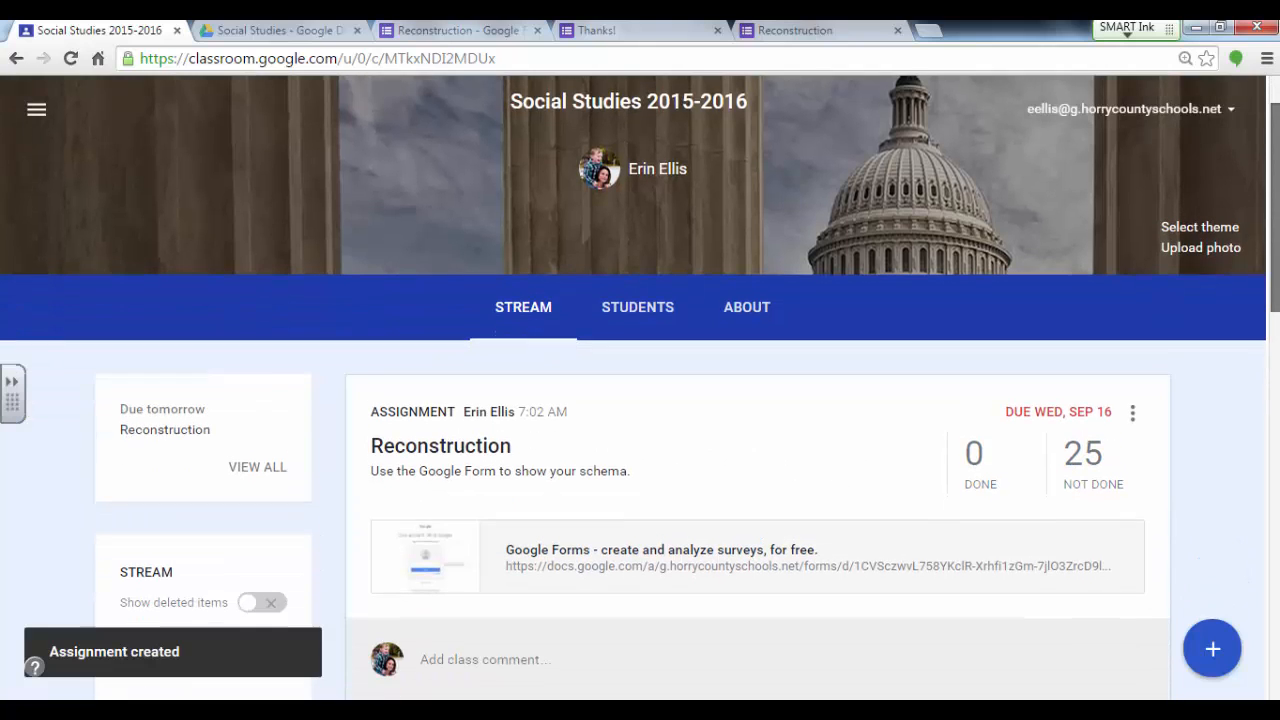